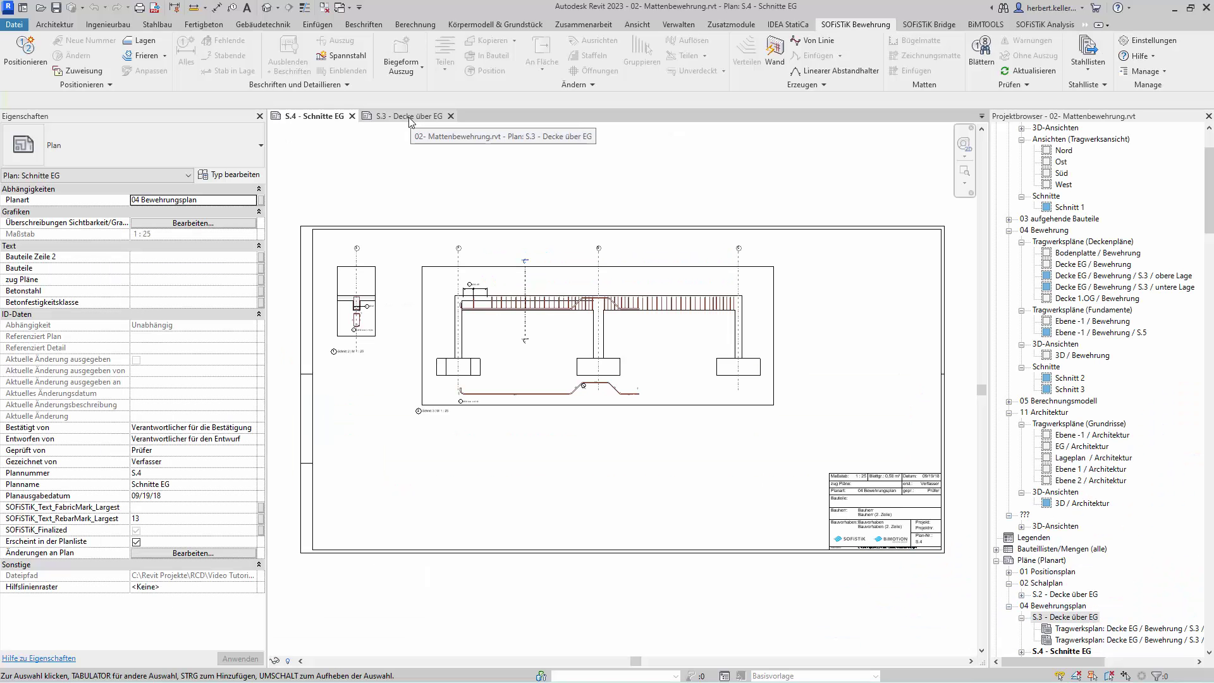
- Open sheet S.3 - Decke über EG and zoom in on its reinforcement plans
{"action": "left_click", "coordinate": [409, 117]}
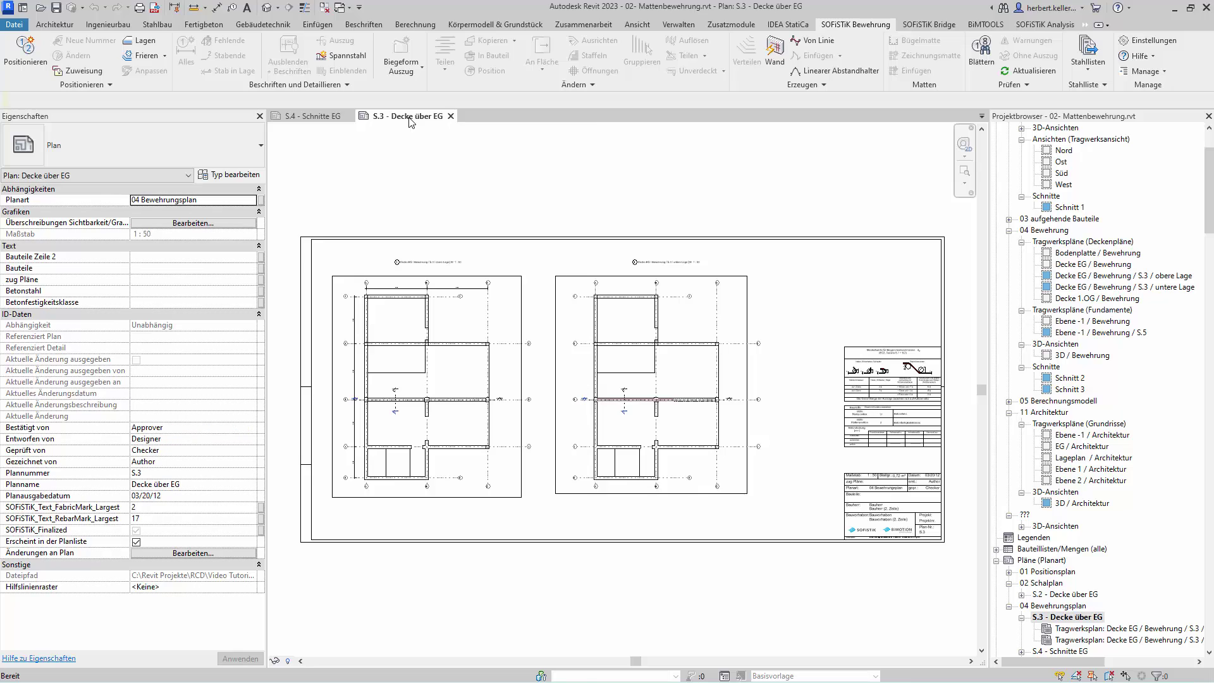
{"action": "scroll", "coordinate": [462, 379], "scroll_direction": "up", "scroll_amount": 1}
{"action": "scroll", "coordinate": [463, 379], "scroll_direction": "up", "scroll_amount": 1}
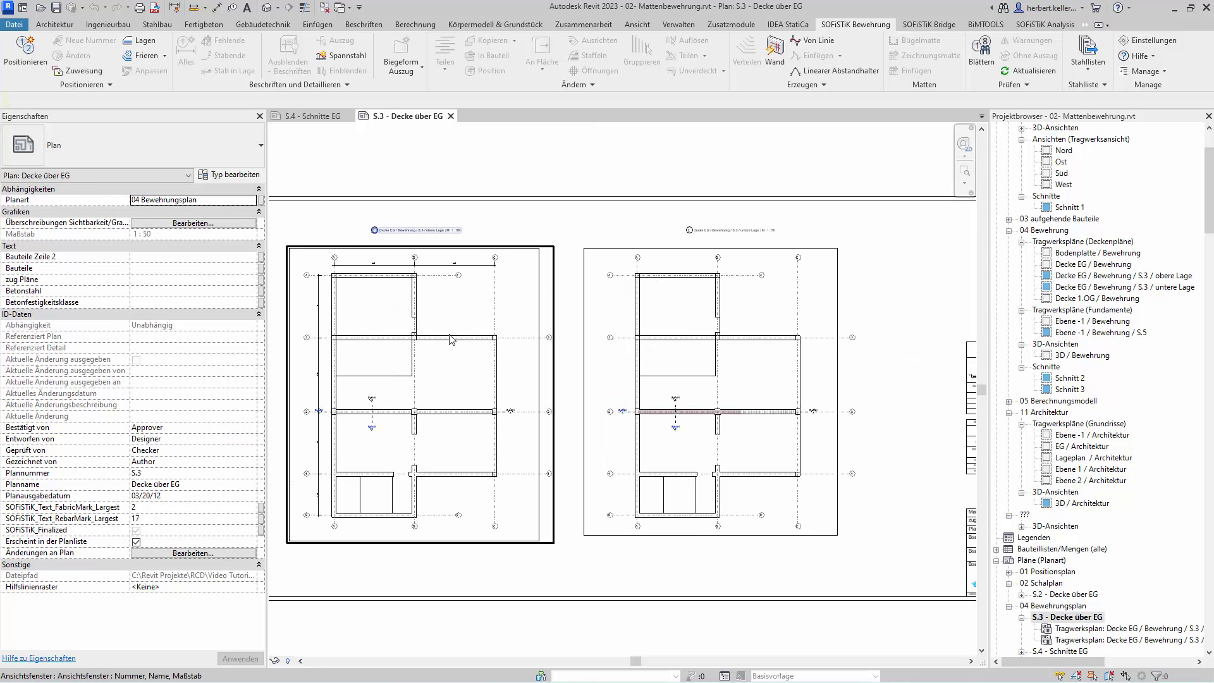
{"action": "scroll", "coordinate": [377, 262], "scroll_direction": "up", "scroll_amount": 2}
{"action": "scroll", "coordinate": [380, 234], "scroll_direction": "up", "scroll_amount": 1}
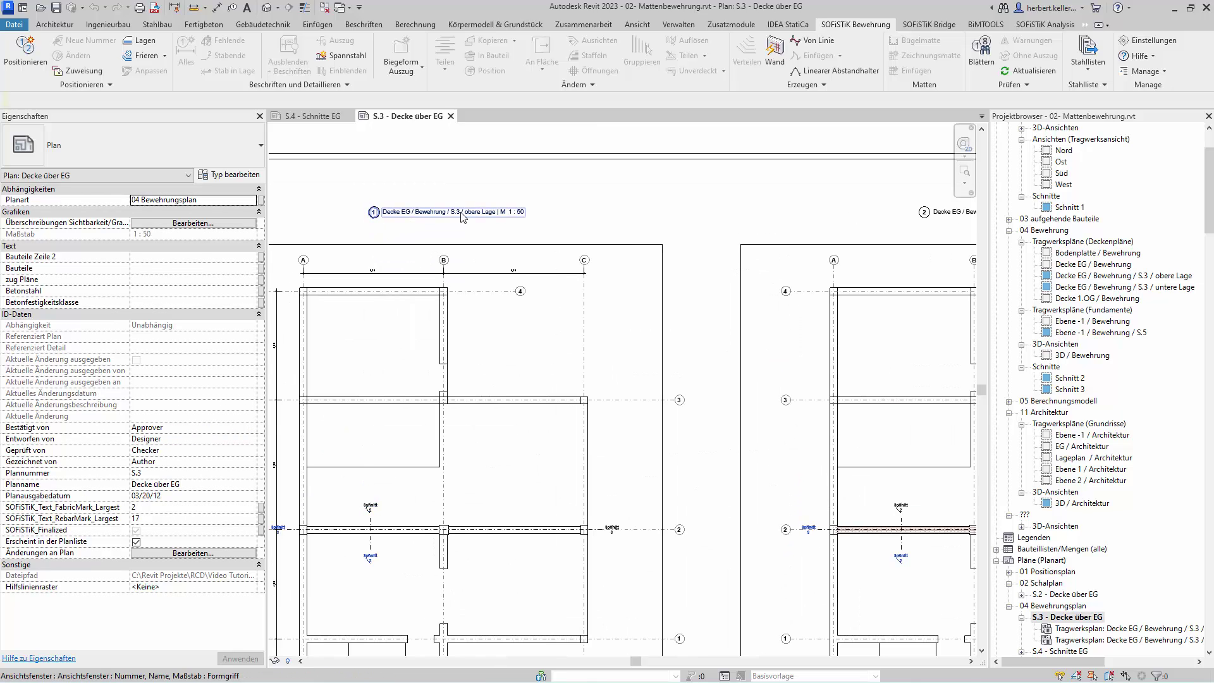
{"action": "scroll", "coordinate": [483, 226], "scroll_direction": "down", "scroll_amount": 2}
{"action": "scroll", "coordinate": [695, 266], "scroll_direction": "down", "scroll_amount": 1}
{"action": "scroll", "coordinate": [932, 288], "scroll_direction": "up", "scroll_amount": 1}
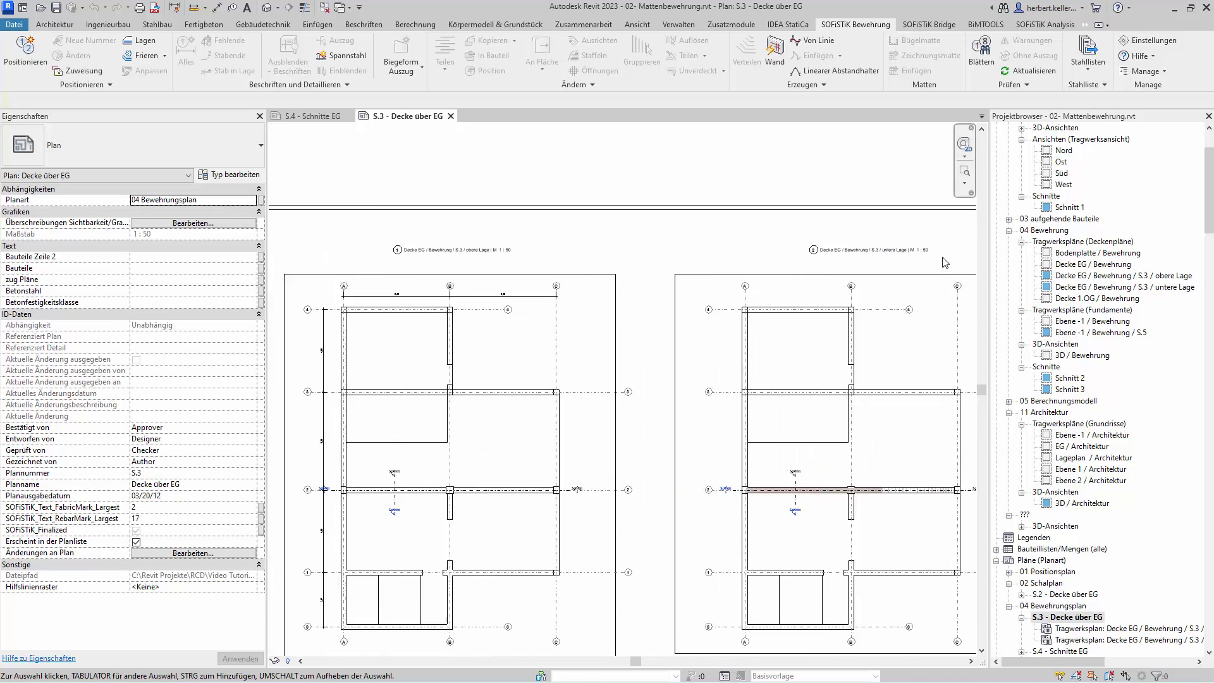
{"action": "scroll", "coordinate": [932, 287], "scroll_direction": "up", "scroll_amount": 2}
{"action": "scroll", "coordinate": [885, 529], "scroll_direction": "down", "scroll_amount": 1}
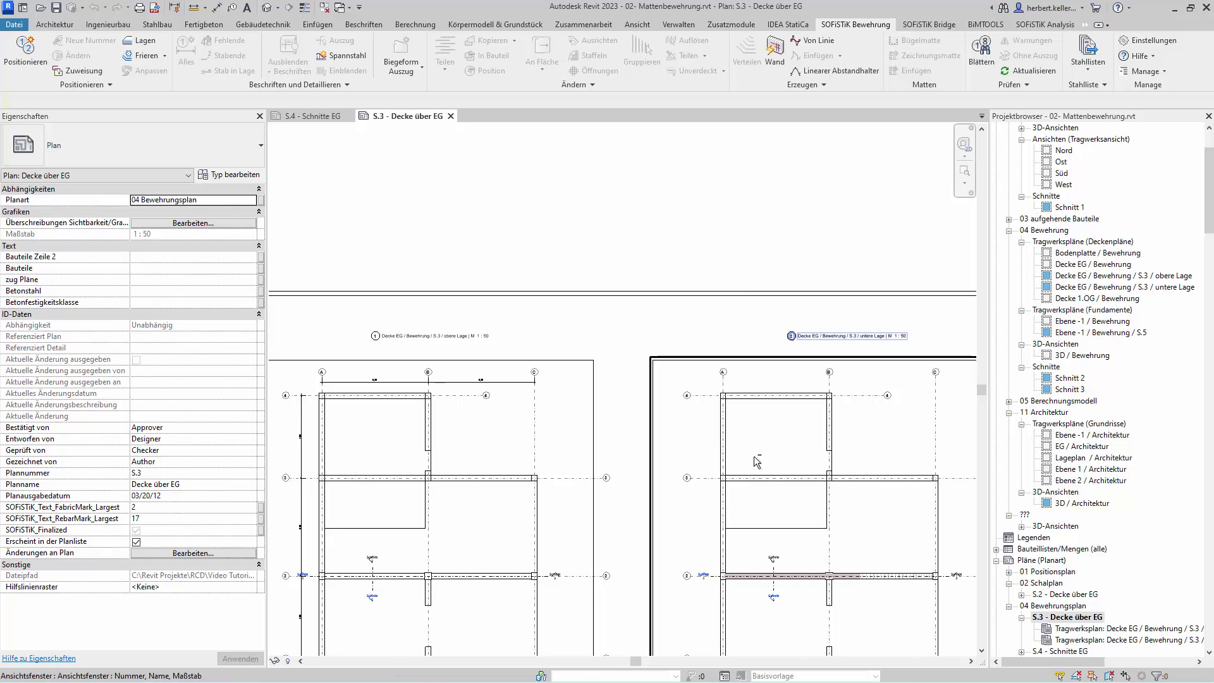
- Pan and zoom into the untere Lage plan, centring its slab area
{"action": "middle_click_drag", "start_coordinate": [721, 240], "coordinate": [609, 151]}
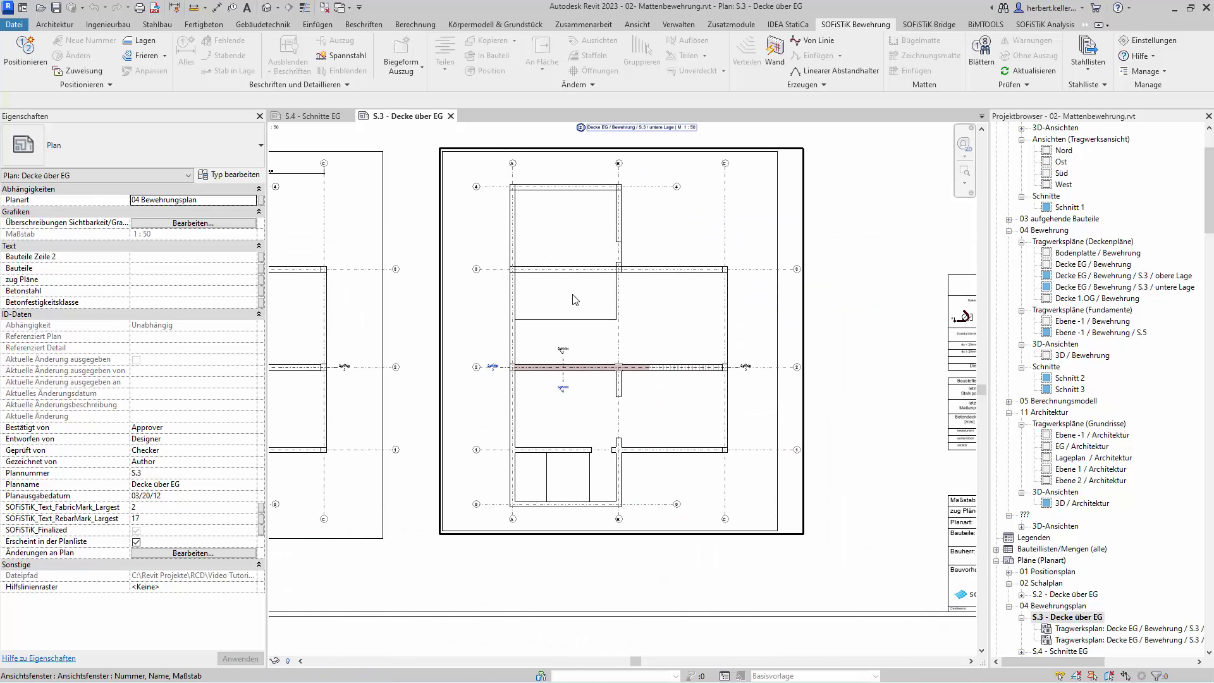
{"action": "scroll", "coordinate": [513, 379], "scroll_direction": "up", "scroll_amount": 1}
{"action": "scroll", "coordinate": [514, 379], "scroll_direction": "up", "scroll_amount": 1}
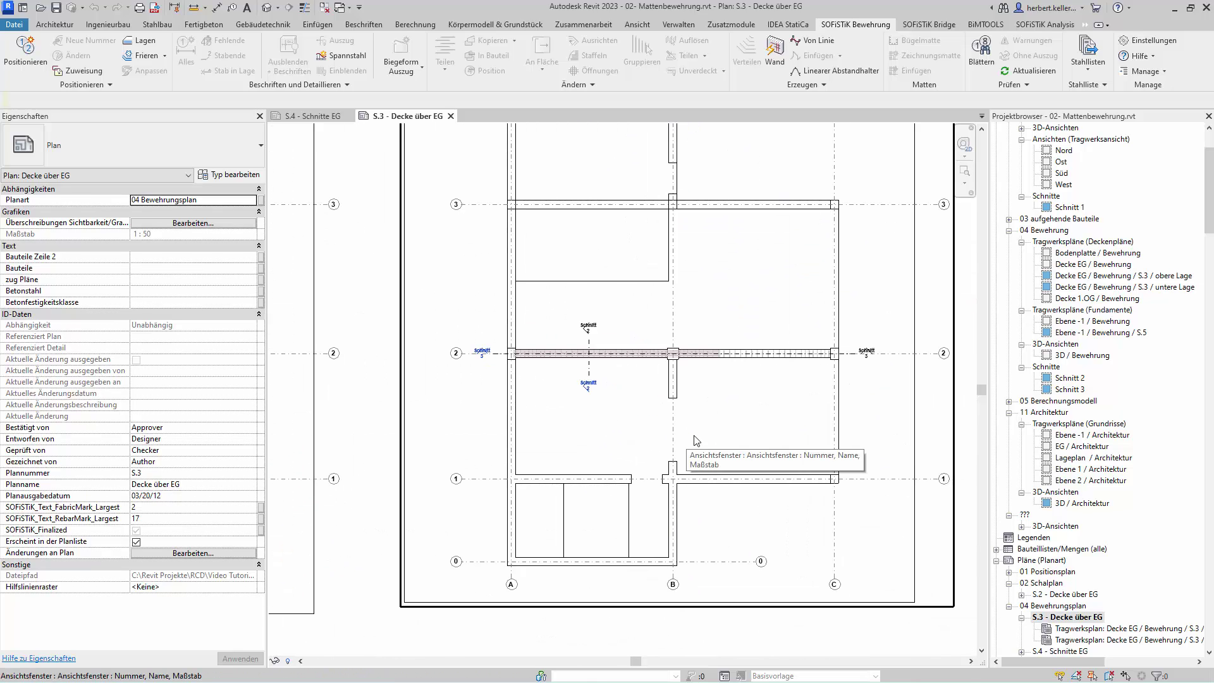
{"action": "scroll", "coordinate": [667, 425], "scroll_direction": "up", "scroll_amount": 1}
{"action": "scroll", "coordinate": [664, 428], "scroll_direction": "up", "scroll_amount": 1}
{"action": "scroll", "coordinate": [663, 430], "scroll_direction": "up", "scroll_amount": 1}
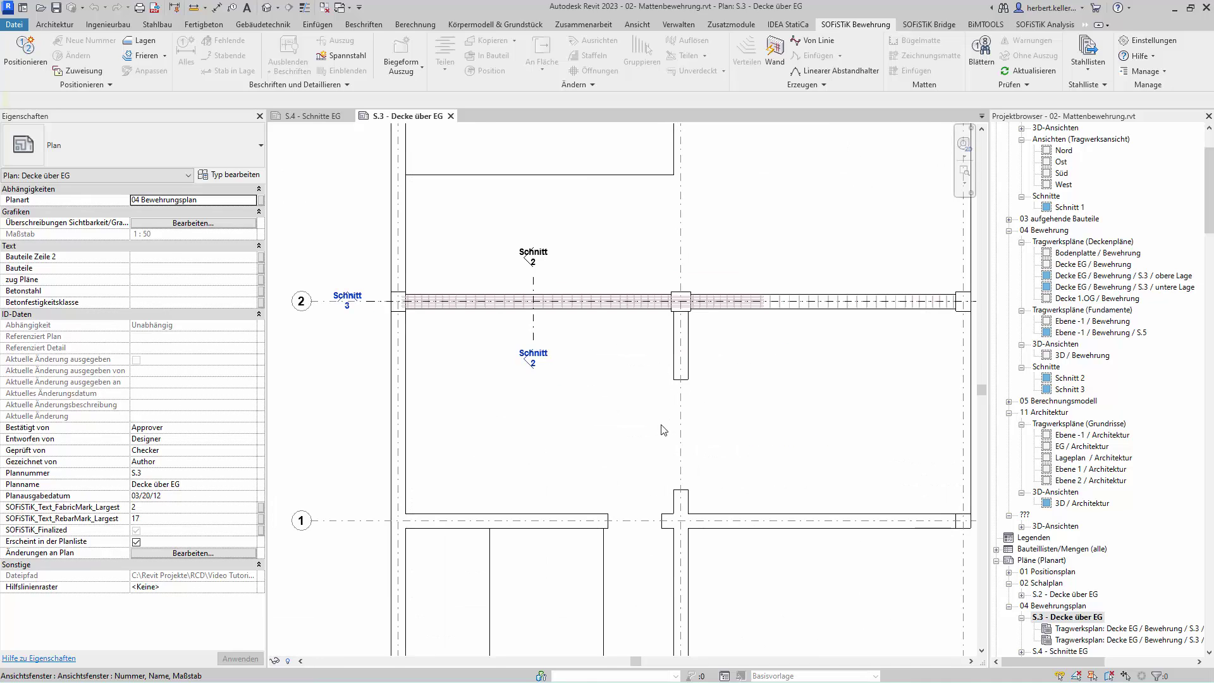
{"action": "scroll", "coordinate": [664, 429], "scroll_direction": "up", "scroll_amount": 1}
{"action": "middle_click_drag", "start_coordinate": [753, 427], "coordinate": [718, 413]}
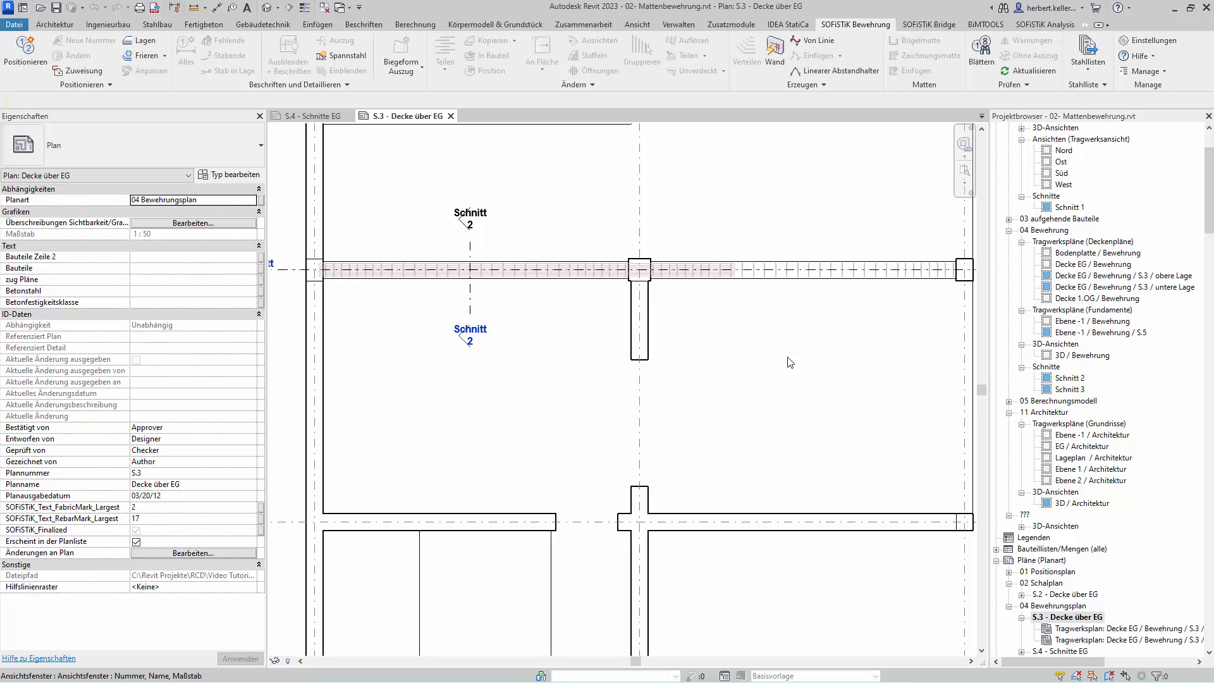
- Zoom to the right-hand untere Lage plan and select its viewport border
{"action": "left_click", "coordinate": [981, 360]}
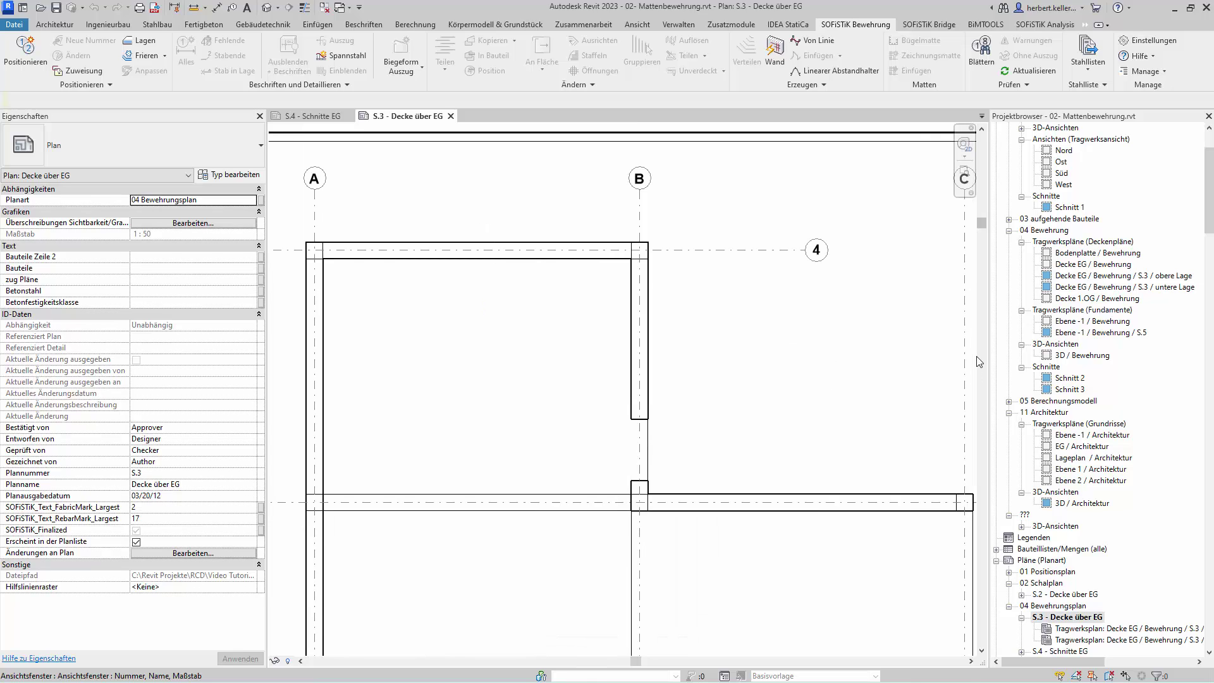
{"action": "scroll", "coordinate": [911, 405], "scroll_direction": "down", "scroll_amount": 5}
{"action": "scroll", "coordinate": [943, 555], "scroll_direction": "up", "scroll_amount": 5}
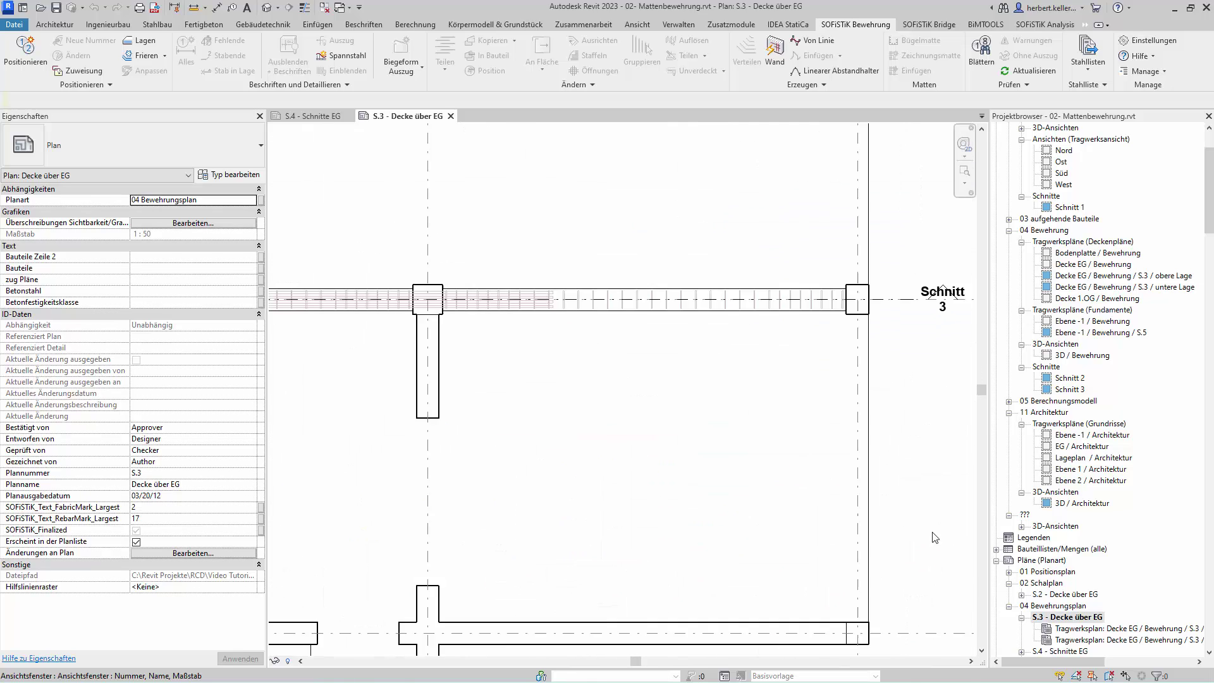
{"action": "left_click", "coordinate": [846, 430]}
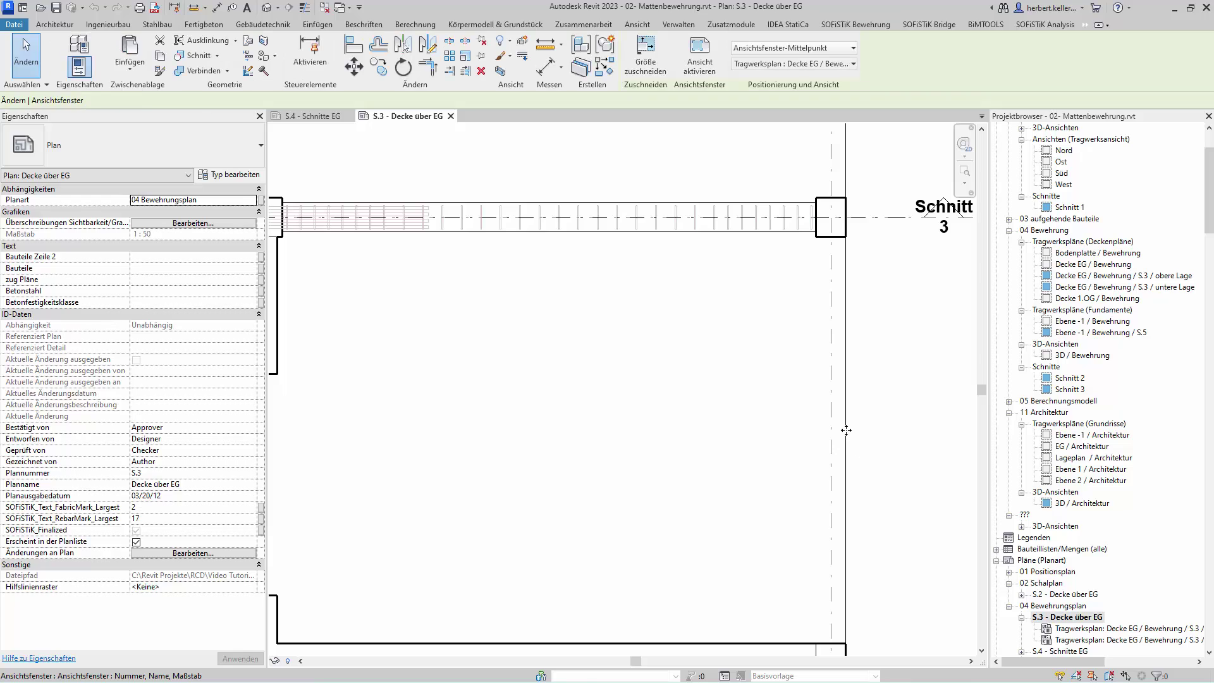
- Activate the untere Lage viewport and select the Decke EG floor slab
{"action": "double_click", "coordinate": [931, 422]}
{"action": "left_click", "coordinate": [867, 428]}
{"action": "scroll", "coordinate": [873, 436], "scroll_direction": "down", "scroll_amount": 2}
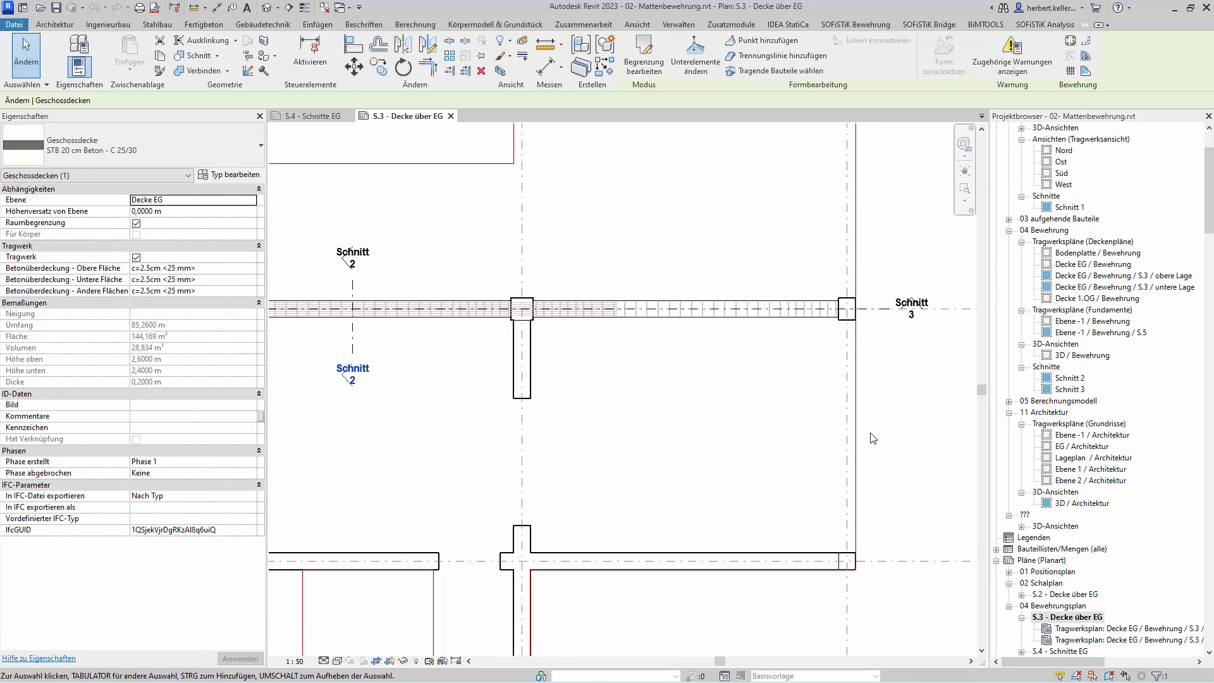
{"action": "scroll", "coordinate": [873, 437], "scroll_direction": "down", "scroll_amount": 1}
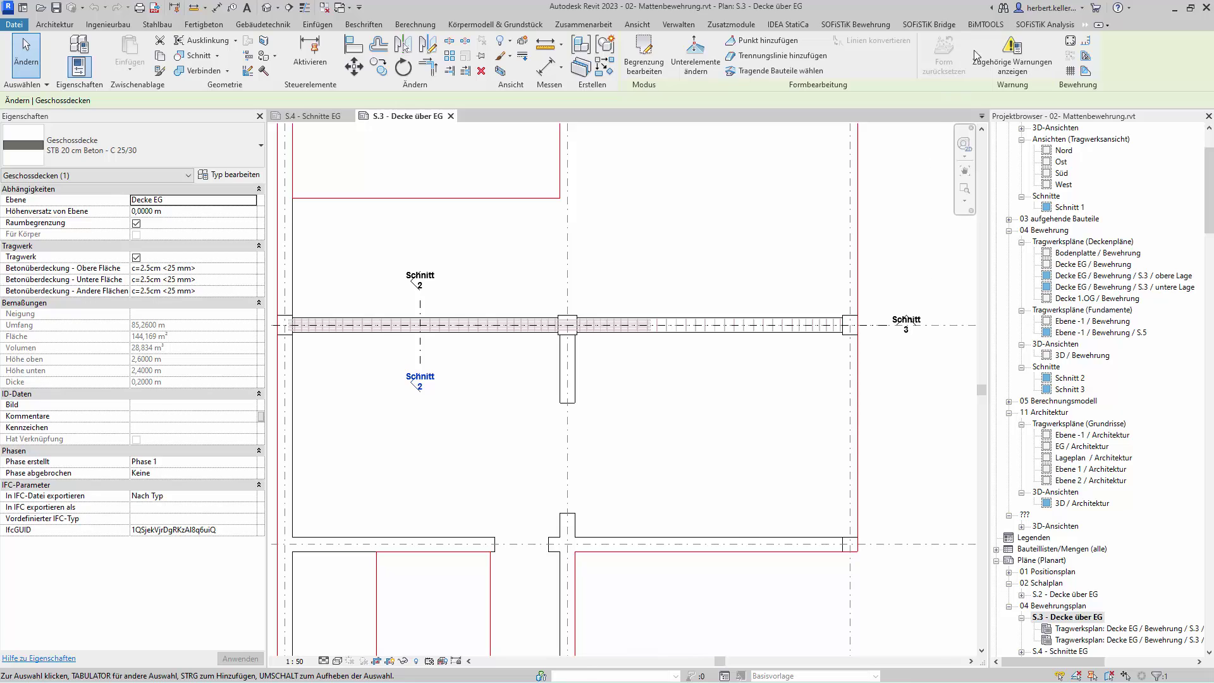
- Start a Matte über Fläche area of Q335 A mats at the bottom, drawn as Rechteck
{"action": "left_click", "coordinate": [1085, 57]}
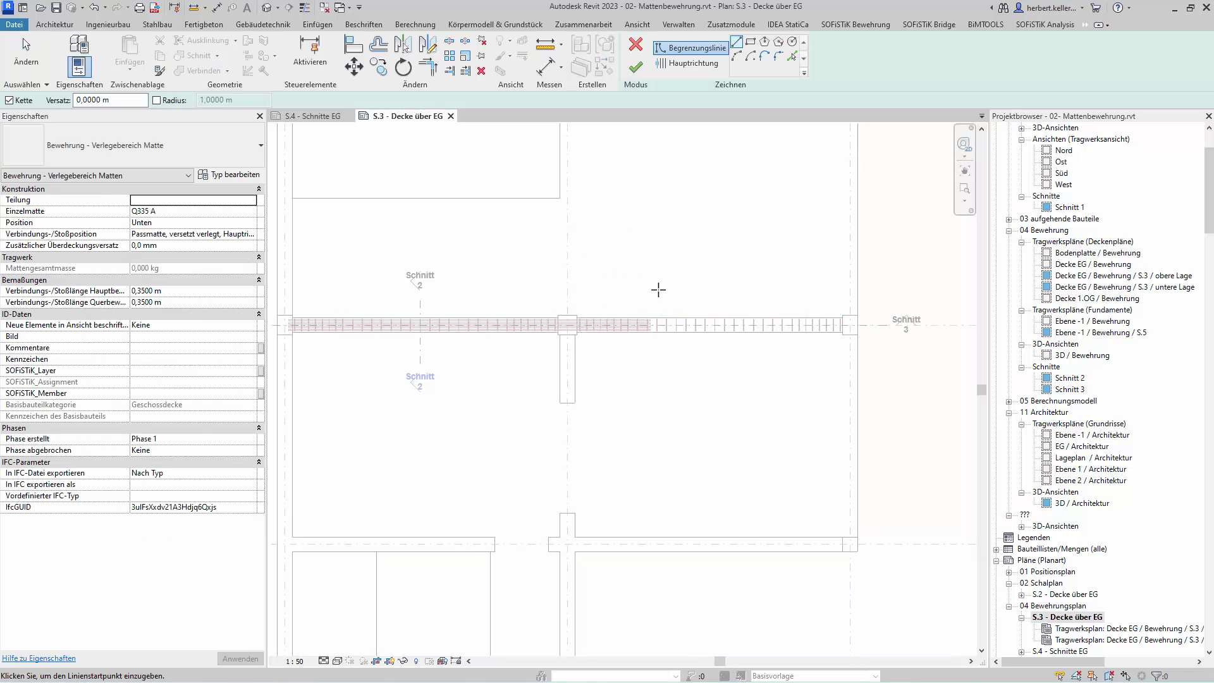
{"action": "middle_click_drag", "start_coordinate": [915, 392], "coordinate": [963, 351]}
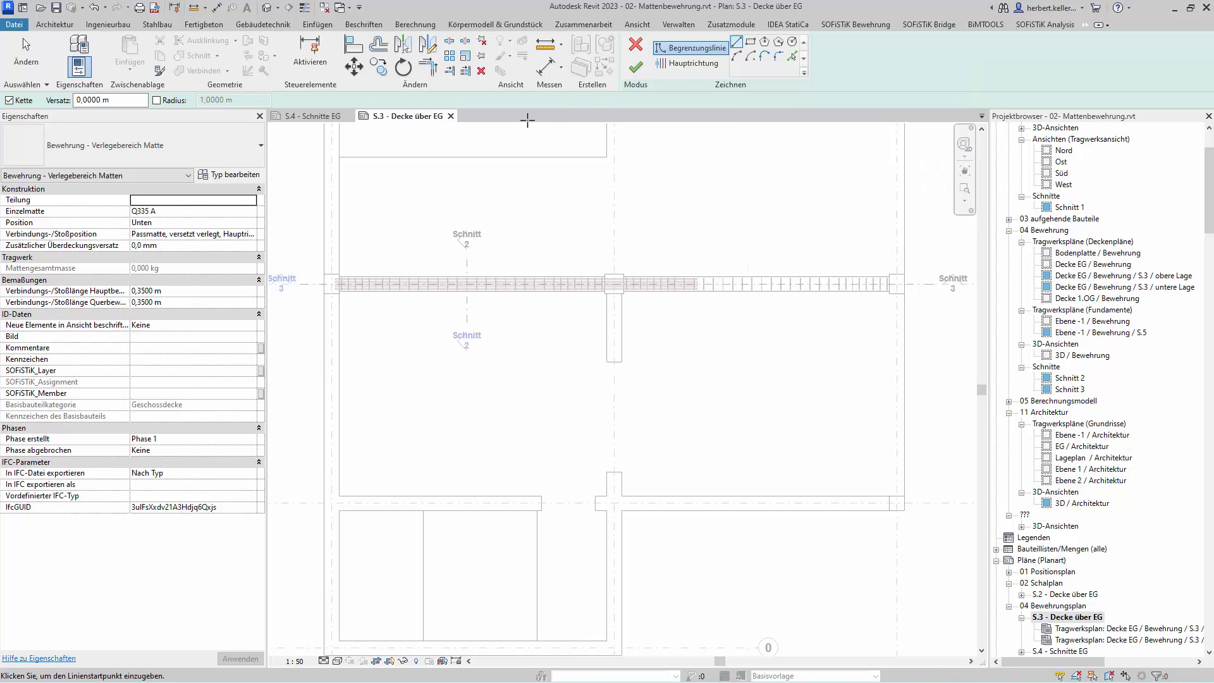
{"action": "left_click", "coordinate": [751, 43]}
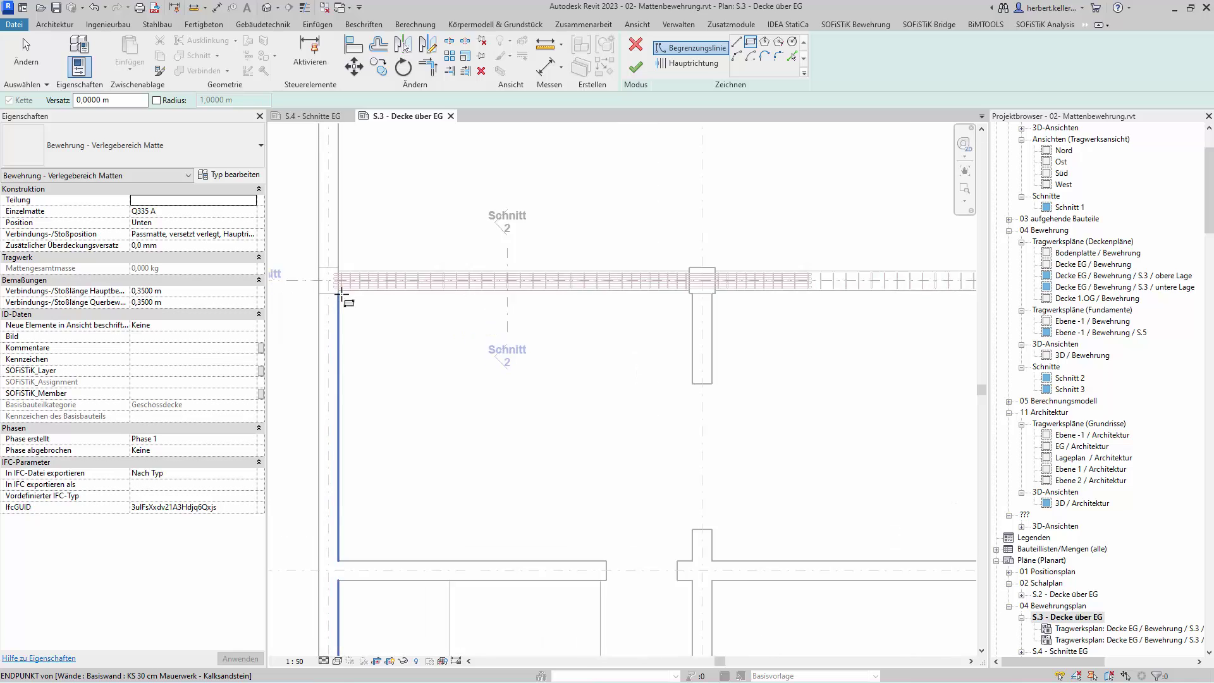
- Zoom to the slab corner and set the rectangle's Versatz to 0,05 m
{"action": "scroll", "coordinate": [341, 289], "scroll_direction": "up", "scroll_amount": 1}
{"action": "scroll", "coordinate": [340, 290], "scroll_direction": "up", "scroll_amount": 1}
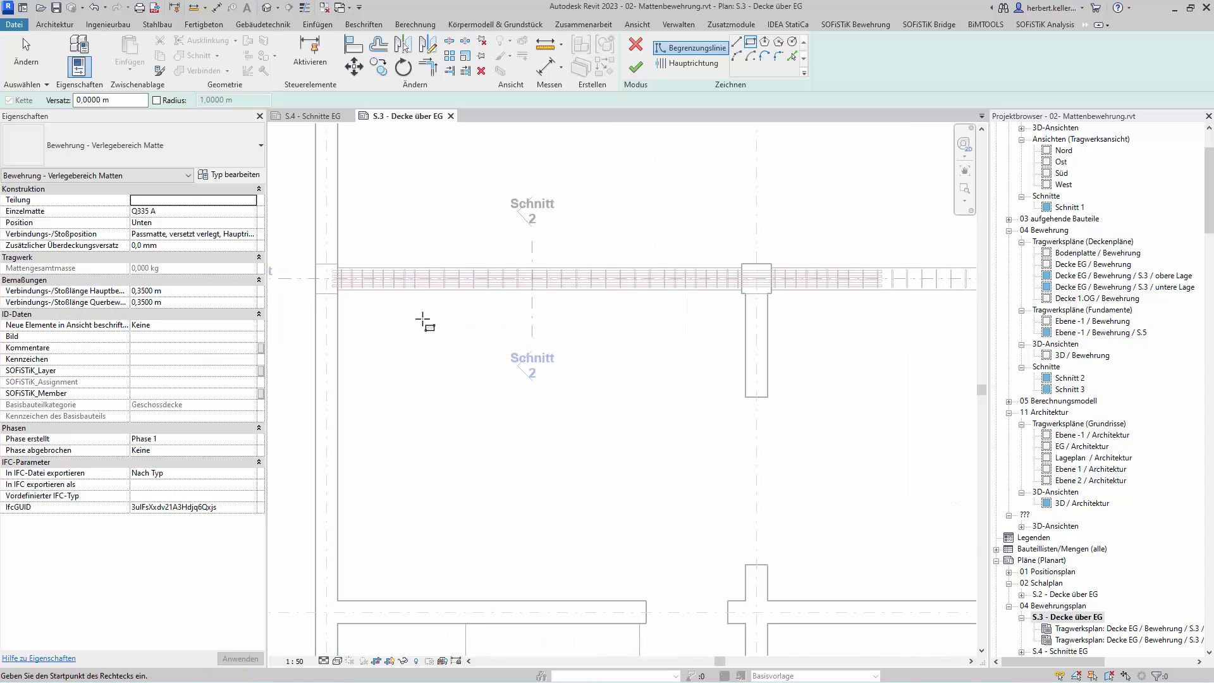
{"action": "scroll", "coordinate": [423, 322], "scroll_direction": "down", "scroll_amount": 2}
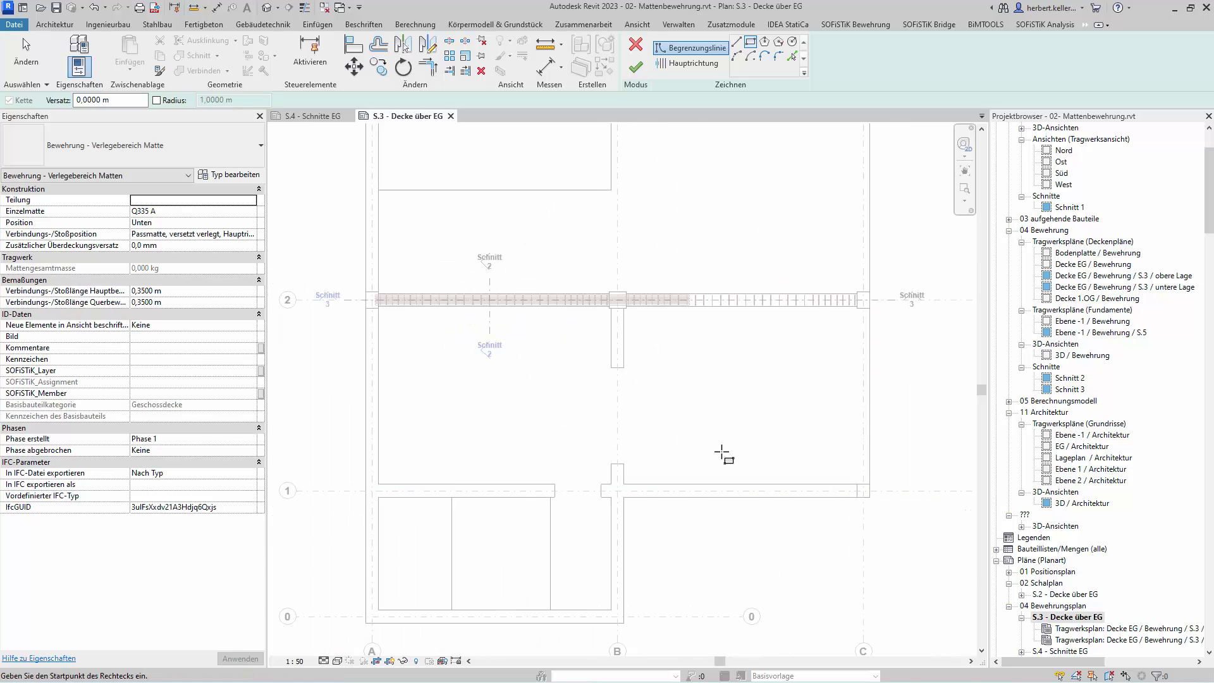
{"action": "scroll", "coordinate": [726, 452], "scroll_direction": "up", "scroll_amount": 1}
{"action": "scroll", "coordinate": [651, 430], "scroll_direction": "up", "scroll_amount": 1}
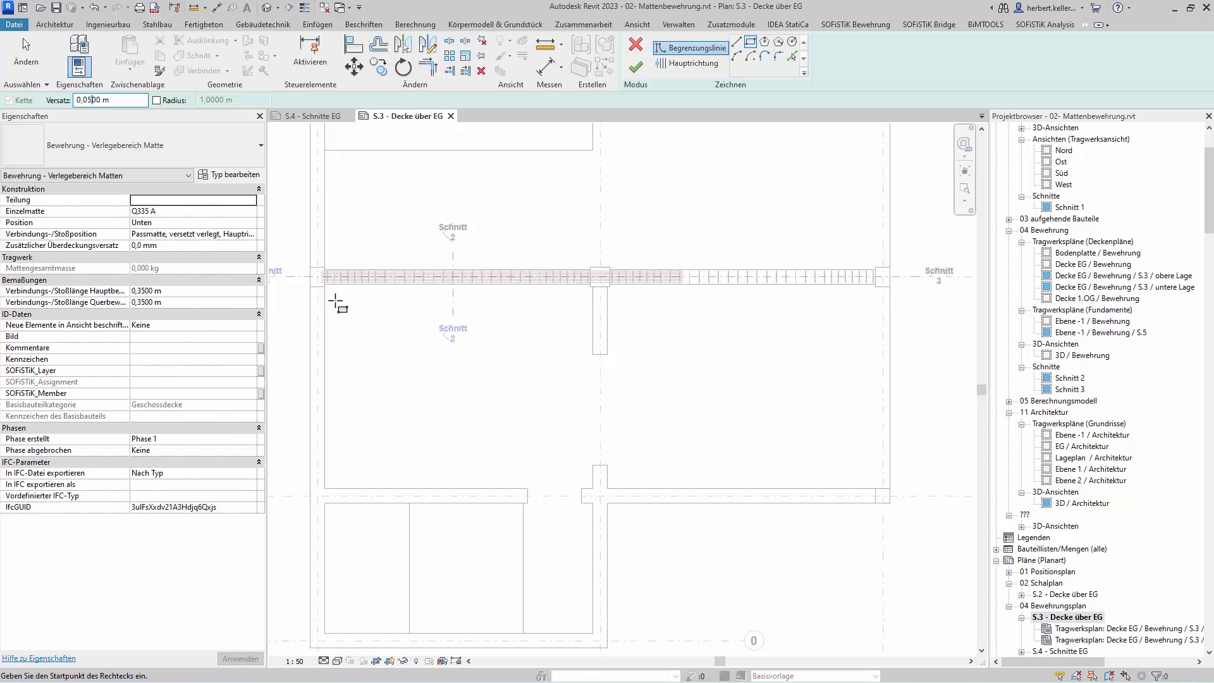
- Place the boundary rectangle's first corner at the slab corner
{"action": "scroll", "coordinate": [311, 298], "scroll_direction": "up", "scroll_amount": 2}
{"action": "scroll", "coordinate": [352, 285], "scroll_direction": "up", "scroll_amount": 1}
{"action": "scroll", "coordinate": [338, 272], "scroll_direction": "up", "scroll_amount": 1}
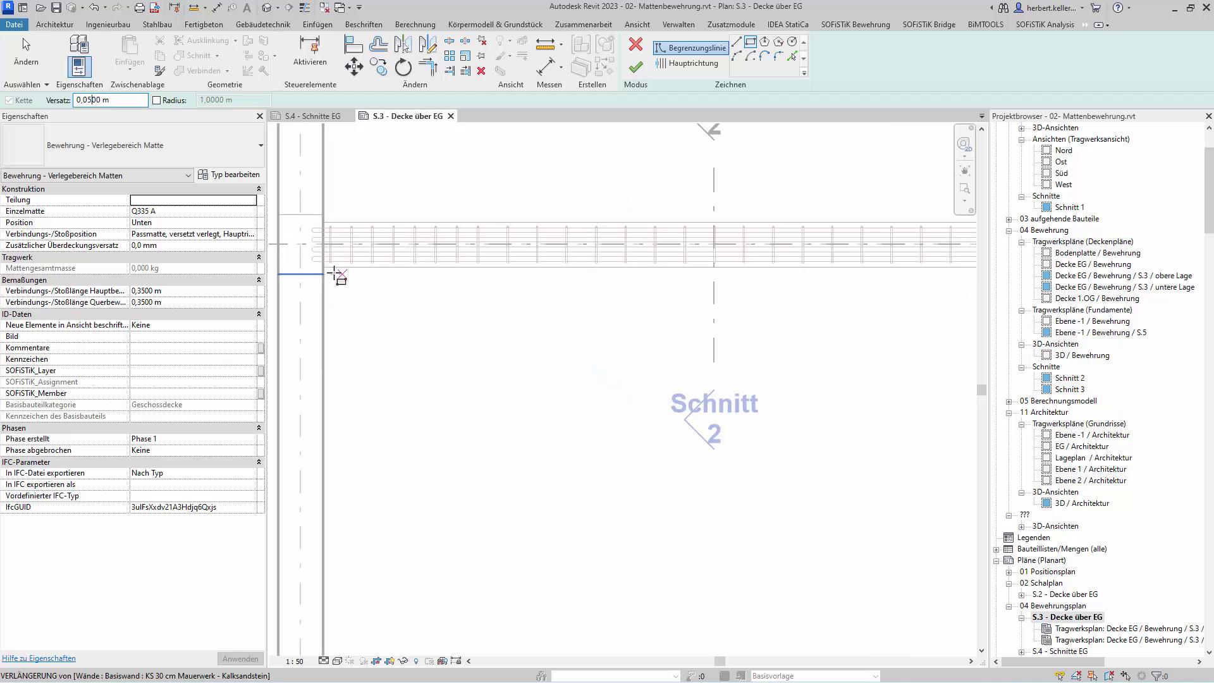
{"action": "left_click", "coordinate": [323, 266]}
- Stretch the rectangle across the slab to its opposite corner
{"action": "scroll", "coordinate": [407, 289], "scroll_direction": "down", "scroll_amount": 2}
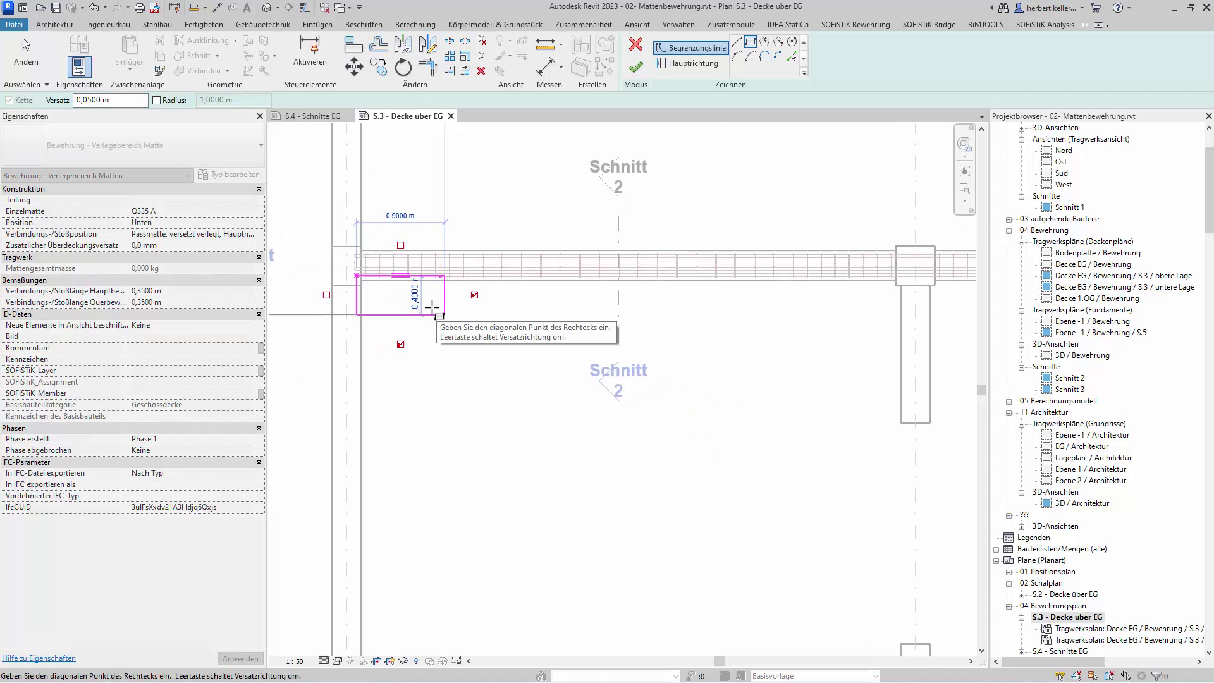
{"action": "scroll", "coordinate": [436, 316], "scroll_direction": "up", "scroll_amount": 1}
{"action": "scroll", "coordinate": [445, 322], "scroll_direction": "down", "scroll_amount": 2}
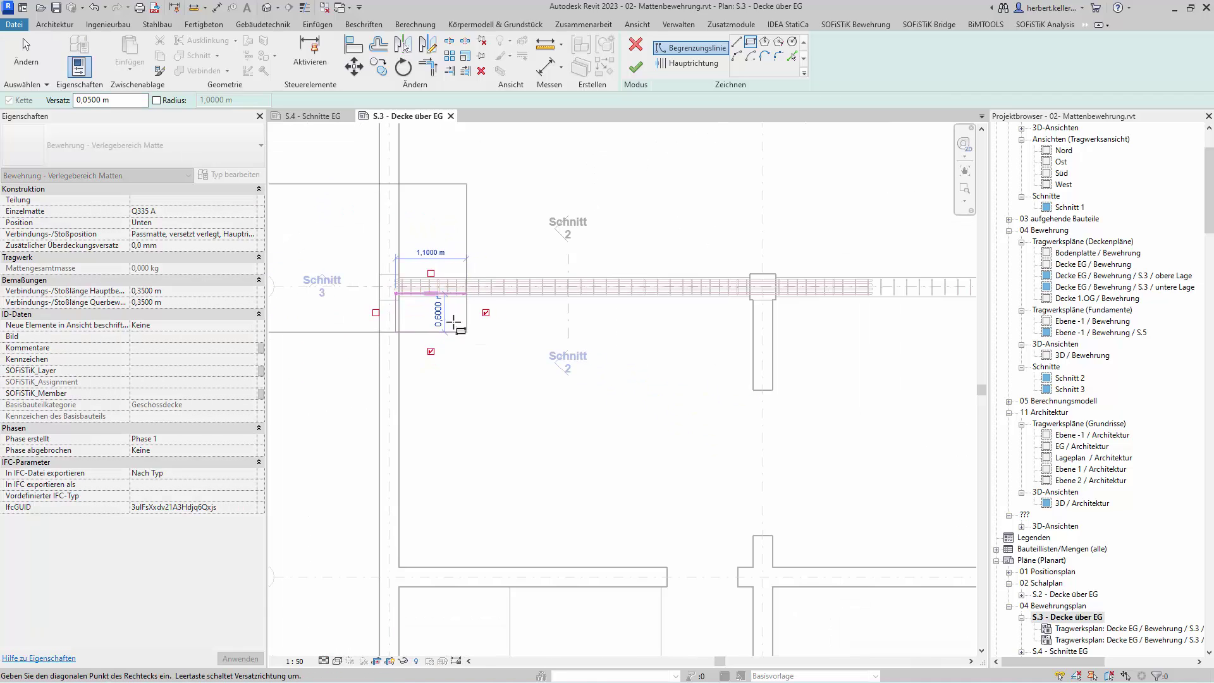
{"action": "scroll", "coordinate": [437, 320], "scroll_direction": "up", "scroll_amount": 2}
{"action": "scroll", "coordinate": [386, 303], "scroll_direction": "up", "scroll_amount": 1}
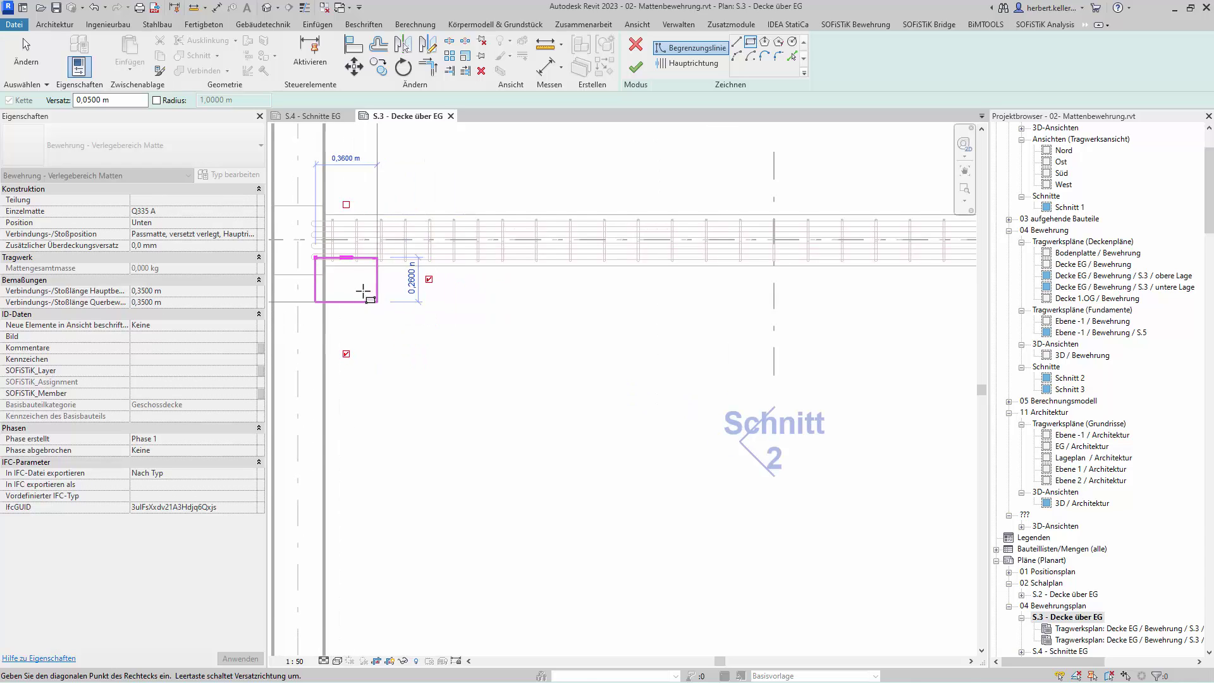
{"action": "scroll", "coordinate": [379, 291], "scroll_direction": "down", "scroll_amount": 2}
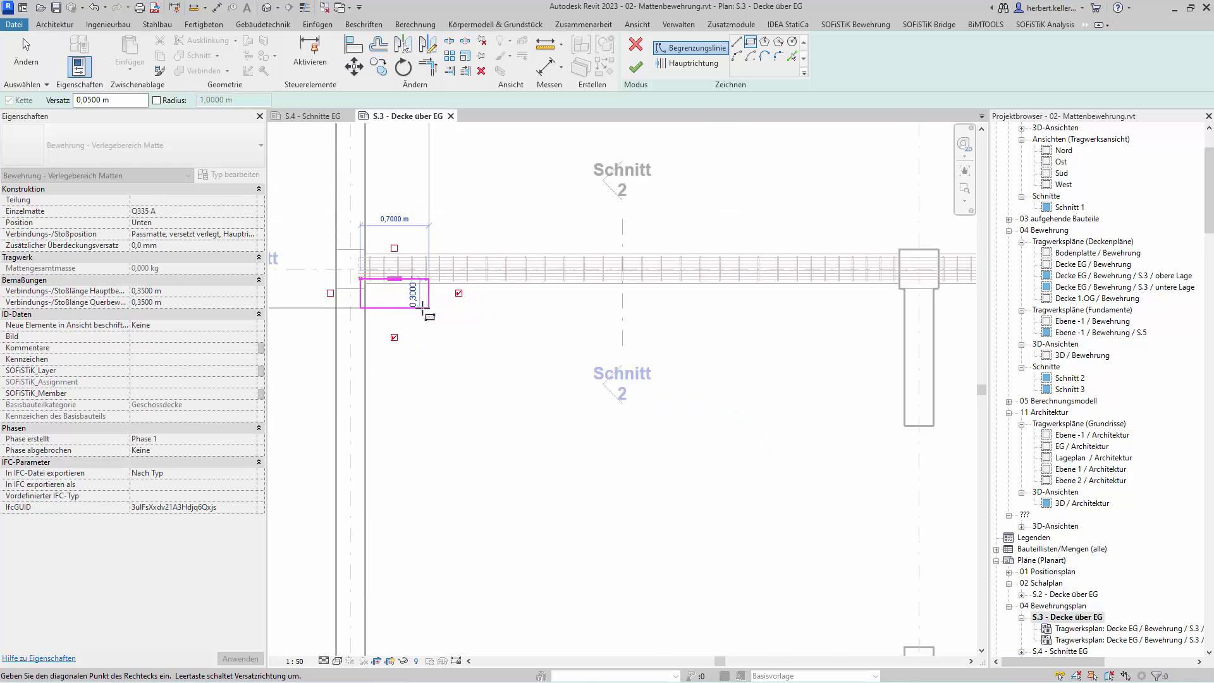
{"action": "scroll", "coordinate": [475, 335], "scroll_direction": "down", "scroll_amount": 2}
{"action": "scroll", "coordinate": [601, 392], "scroll_direction": "down", "scroll_amount": 1}
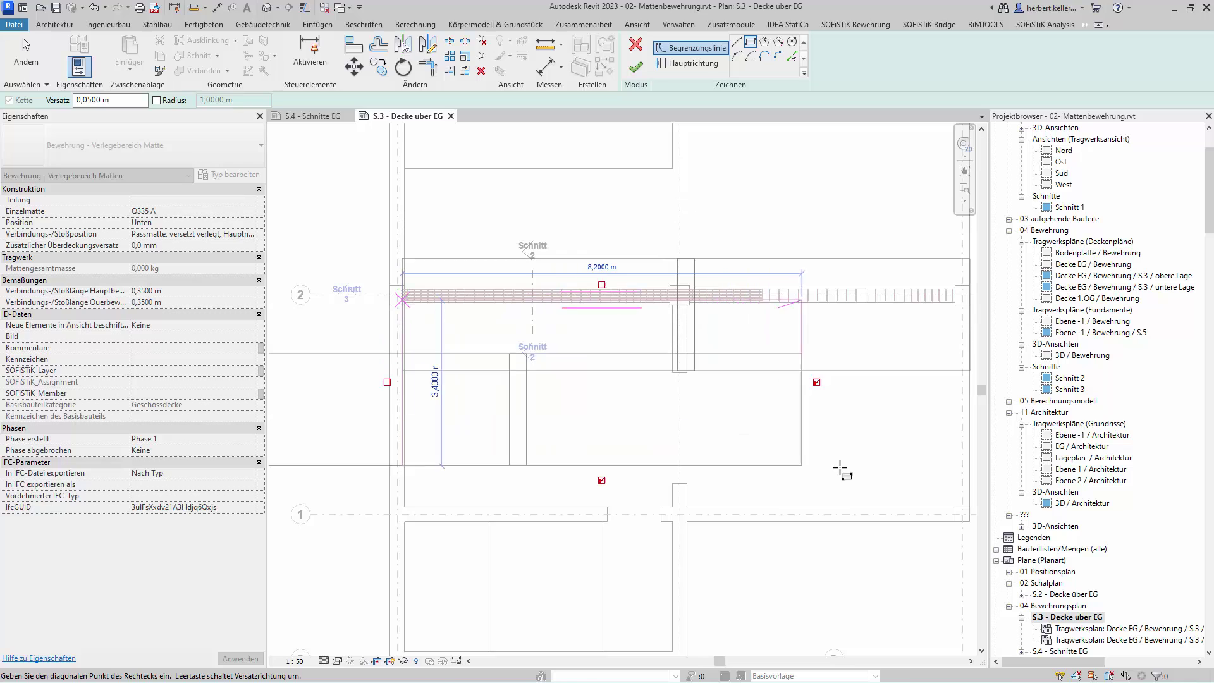
{"action": "middle_click_drag", "start_coordinate": [819, 471], "coordinate": [690, 418]}
{"action": "scroll", "coordinate": [794, 433], "scroll_direction": "up", "scroll_amount": 1}
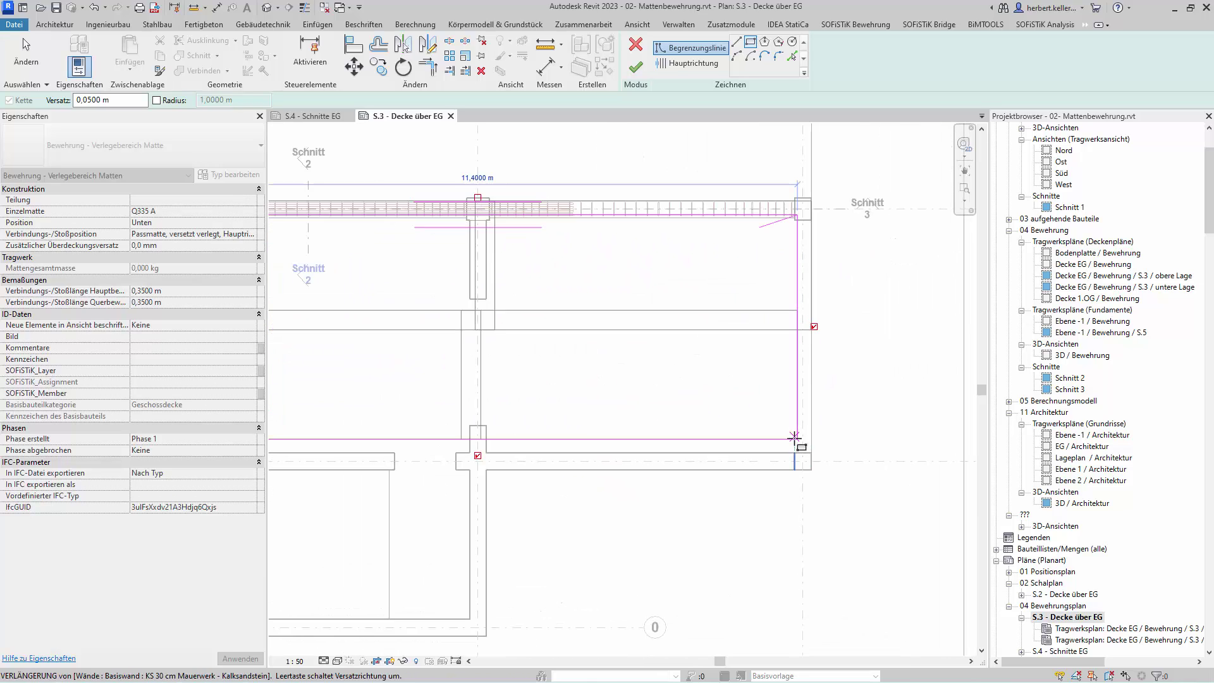
{"action": "scroll", "coordinate": [803, 442], "scroll_direction": "up", "scroll_amount": 1}
{"action": "scroll", "coordinate": [811, 447], "scroll_direction": "up", "scroll_amount": 1}
{"action": "scroll", "coordinate": [811, 447], "scroll_direction": "up", "scroll_amount": 1}
{"action": "scroll", "coordinate": [812, 452], "scroll_direction": "up", "scroll_amount": 1}
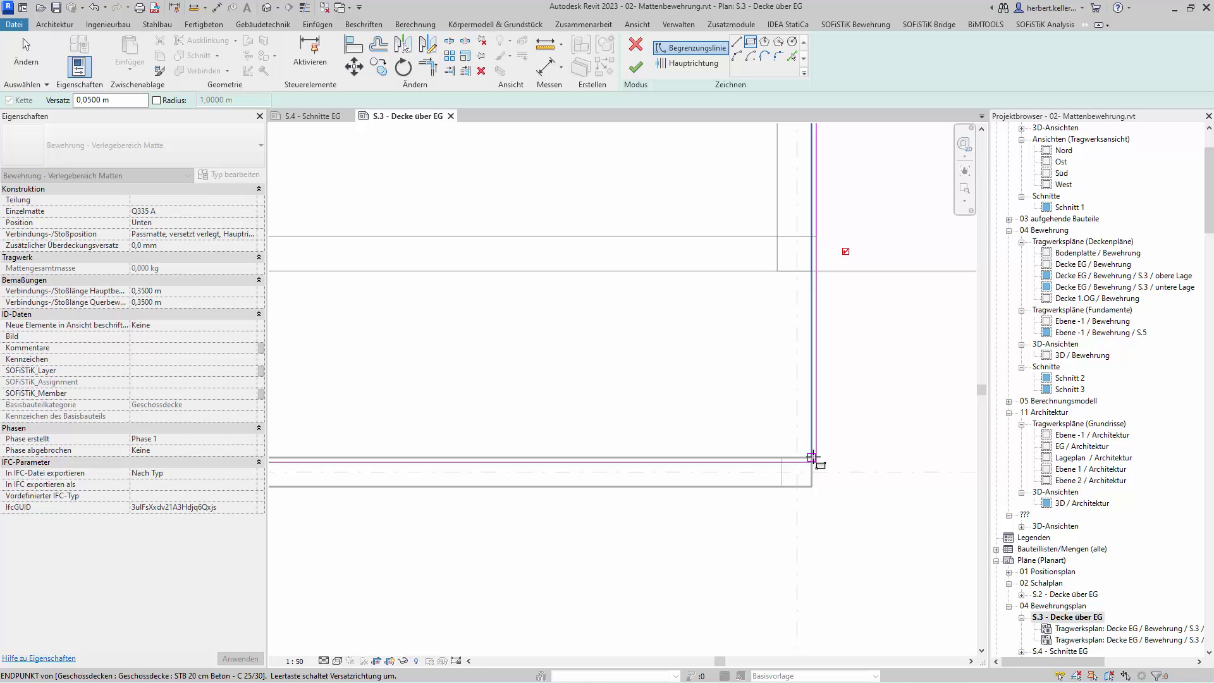
{"action": "scroll", "coordinate": [811, 457], "scroll_direction": "up", "scroll_amount": 1}
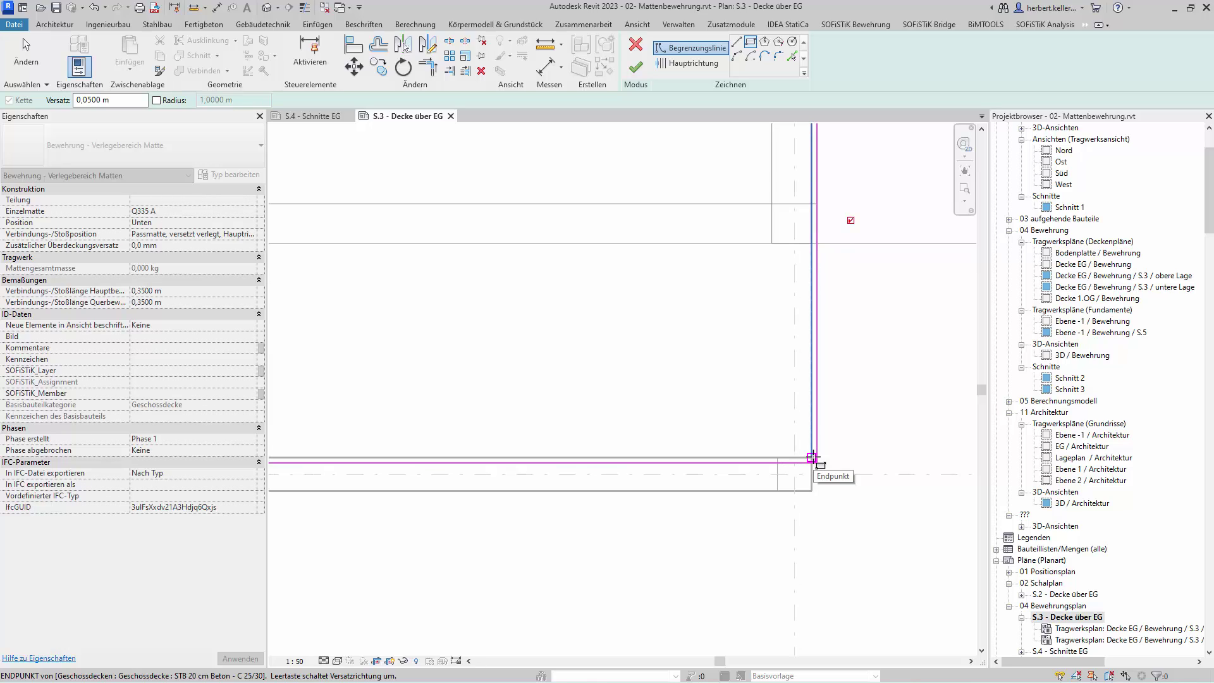
{"action": "scroll", "coordinate": [811, 442], "scroll_direction": "up", "scroll_amount": 1}
{"action": "scroll", "coordinate": [810, 417], "scroll_direction": "up", "scroll_amount": 1}
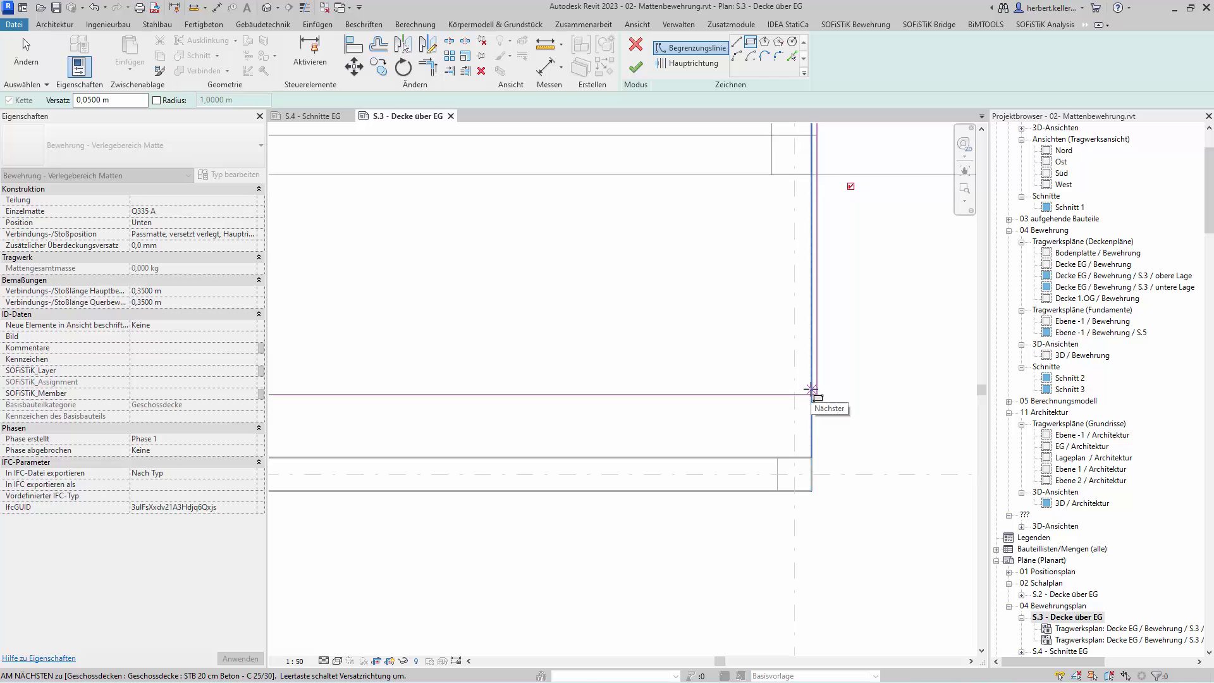
{"action": "scroll", "coordinate": [809, 450], "scroll_direction": "down", "scroll_amount": 1}
{"action": "left_click", "coordinate": [812, 457]}
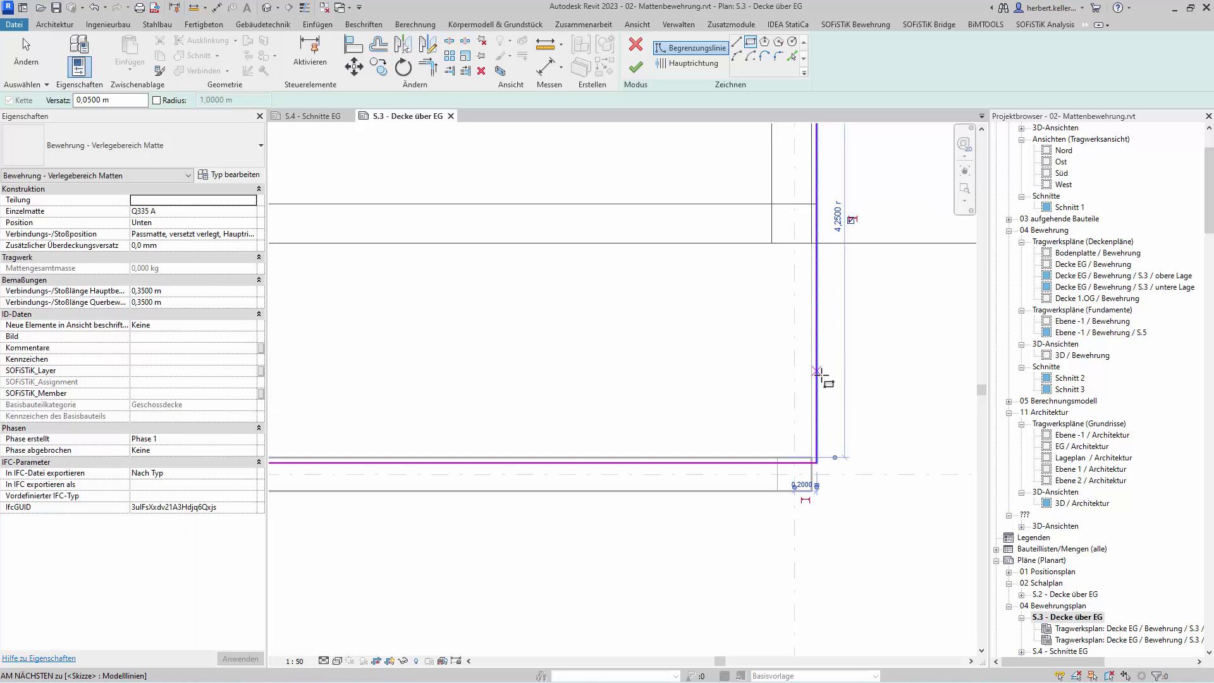
{"action": "scroll", "coordinate": [831, 383], "scroll_direction": "up", "scroll_amount": 2}
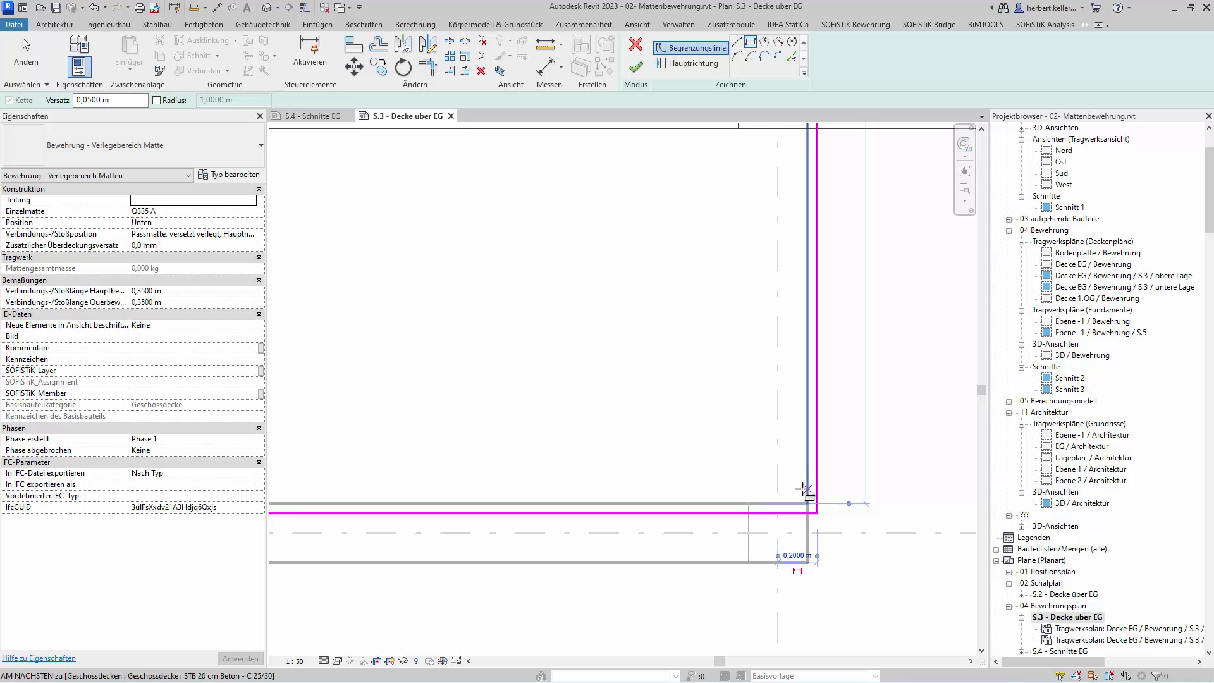
{"action": "scroll", "coordinate": [824, 421], "scroll_direction": "down", "scroll_amount": 3}
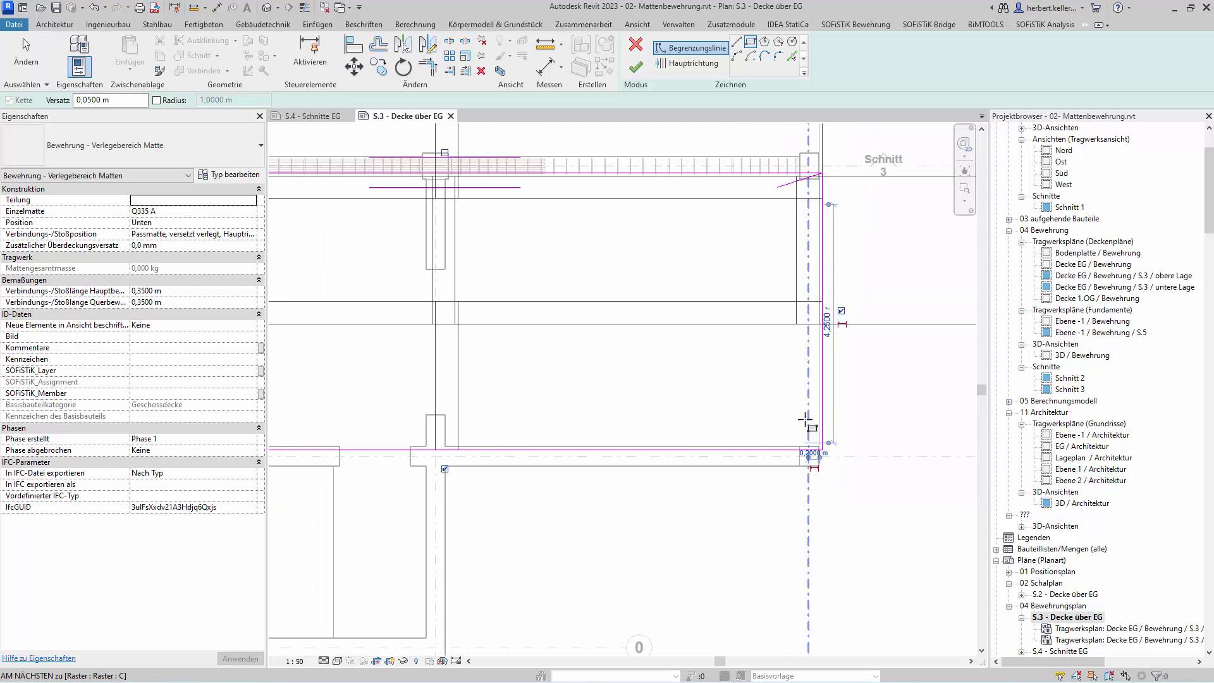
{"action": "scroll", "coordinate": [806, 420], "scroll_direction": "down", "scroll_amount": 2}
{"action": "middle_click_drag", "start_coordinate": [743, 508], "coordinate": [769, 515]}
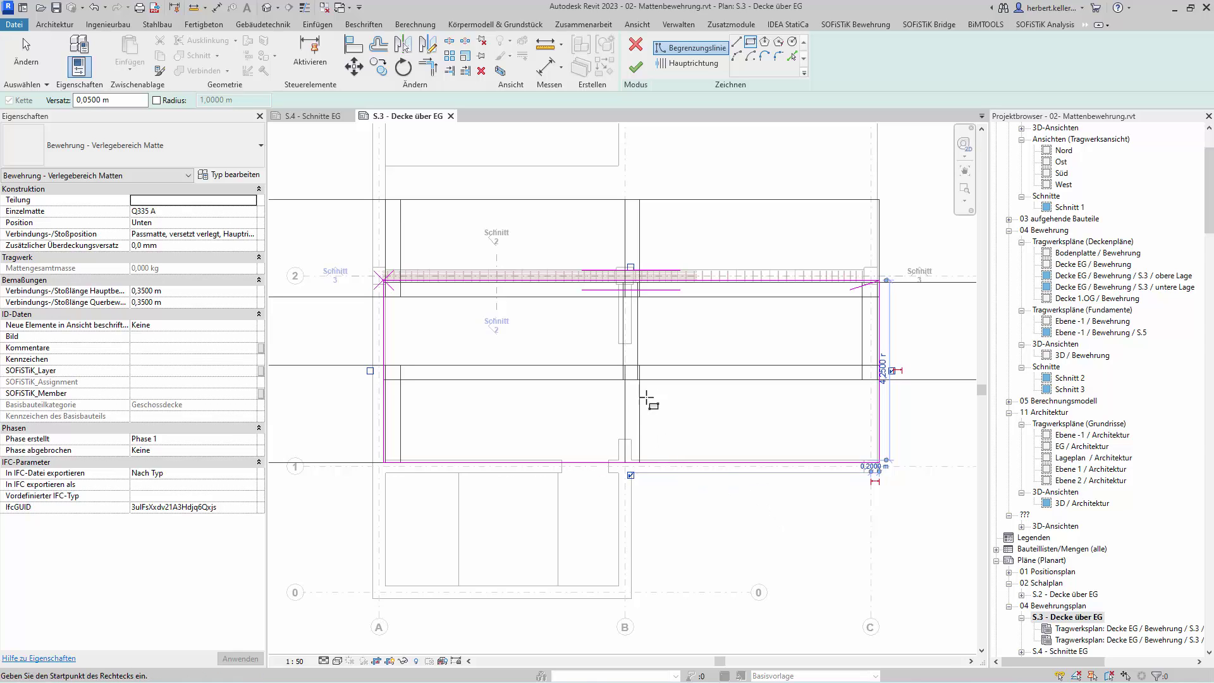
{"action": "scroll", "coordinate": [626, 351], "scroll_direction": "up", "scroll_amount": 1}
{"action": "scroll", "coordinate": [626, 351], "scroll_direction": "up", "scroll_amount": 1}
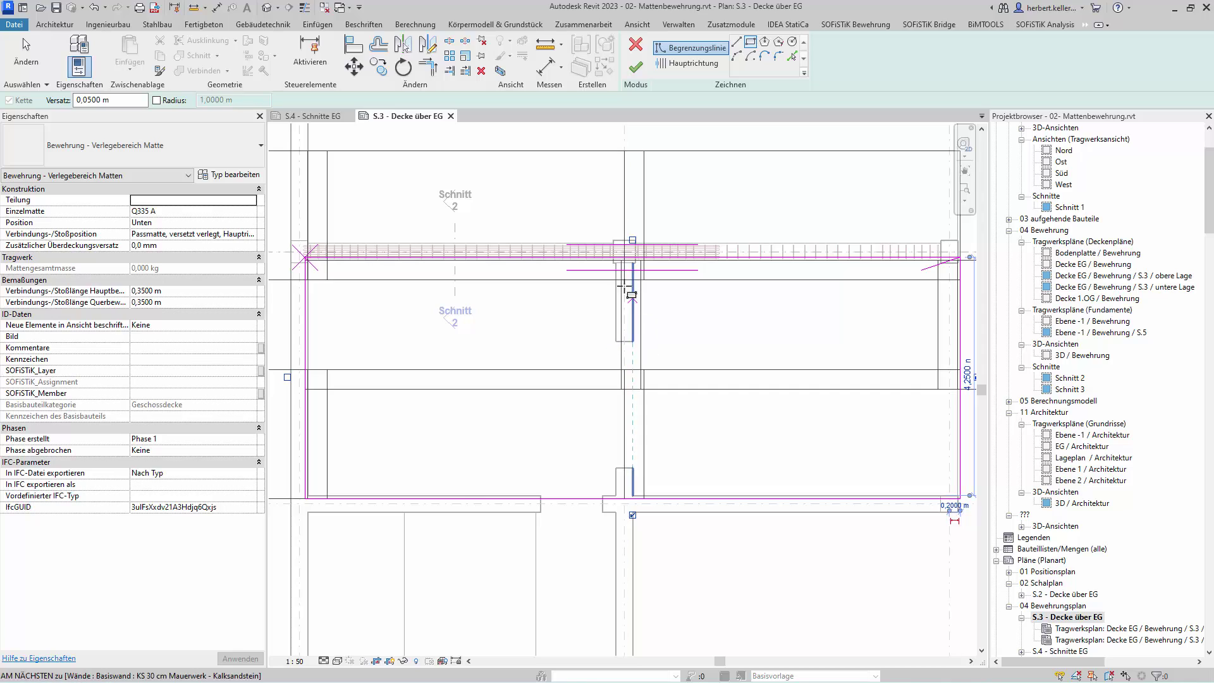
{"action": "scroll", "coordinate": [689, 370], "scroll_direction": "down", "scroll_amount": 2}
{"action": "scroll", "coordinate": [688, 364], "scroll_direction": "down", "scroll_amount": 4}
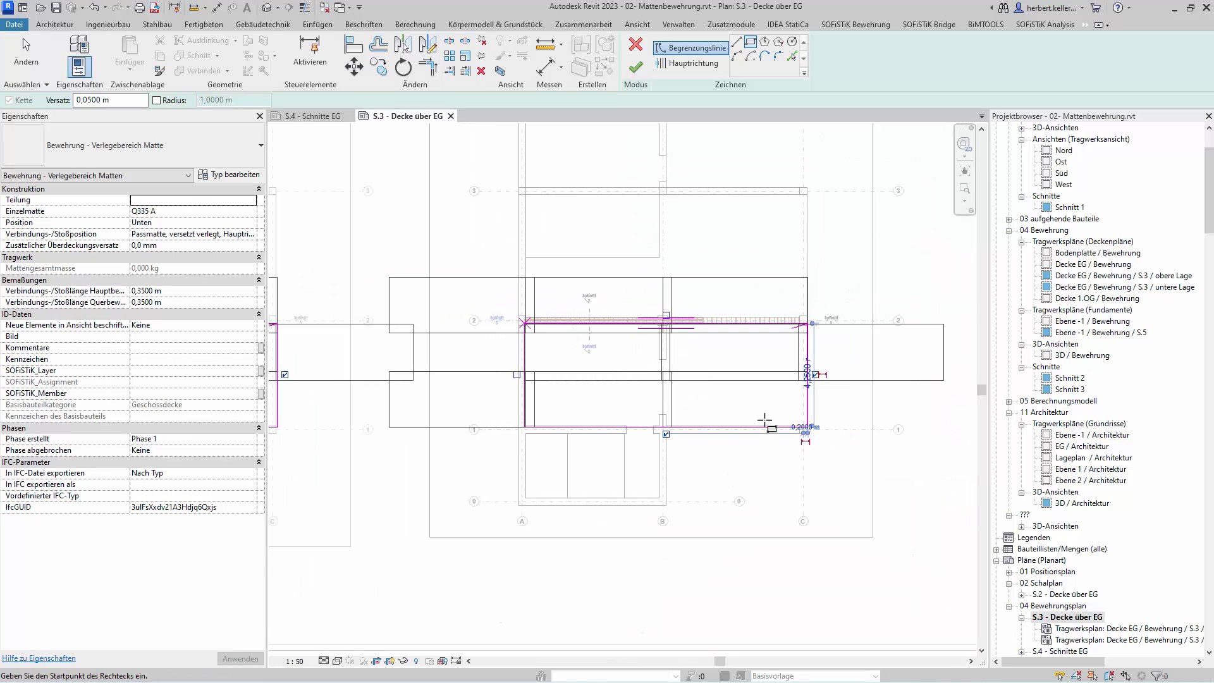
{"action": "scroll", "coordinate": [764, 420], "scroll_direction": "up", "scroll_amount": 1}
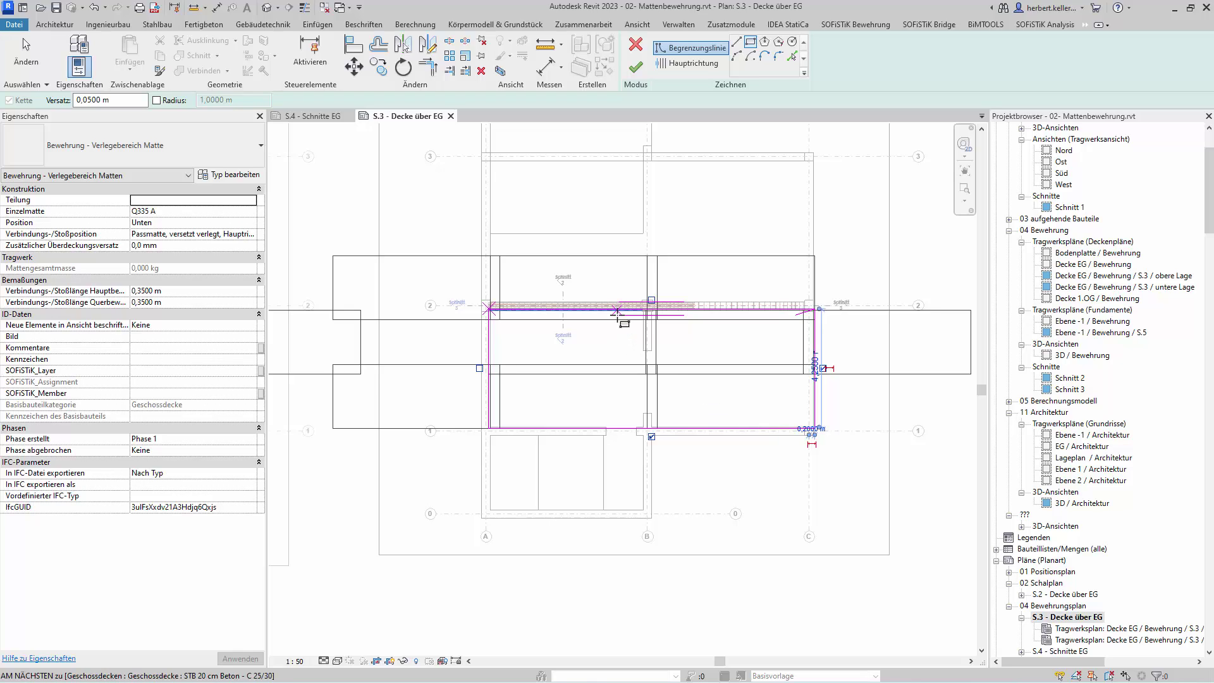
- Make the right boundary edge the mats' Hauptrichtung so the panels run vertically
{"action": "left_click", "coordinate": [681, 65]}
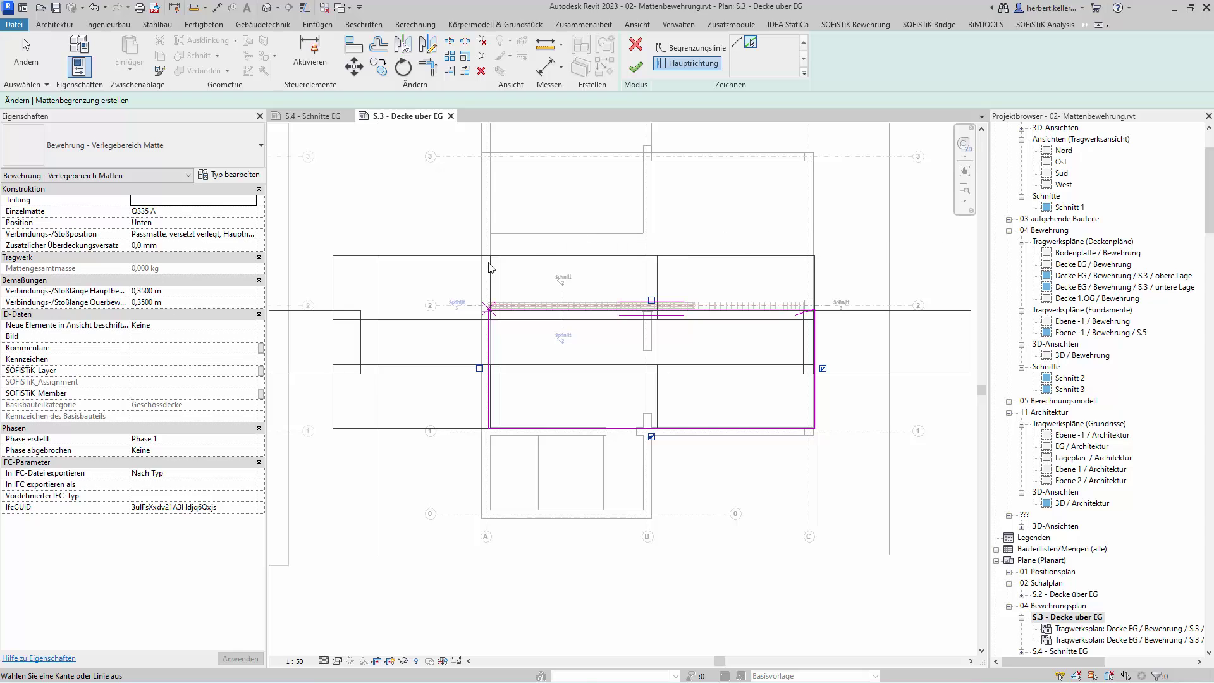
{"action": "scroll", "coordinate": [678, 356], "scroll_direction": "up", "scroll_amount": 2}
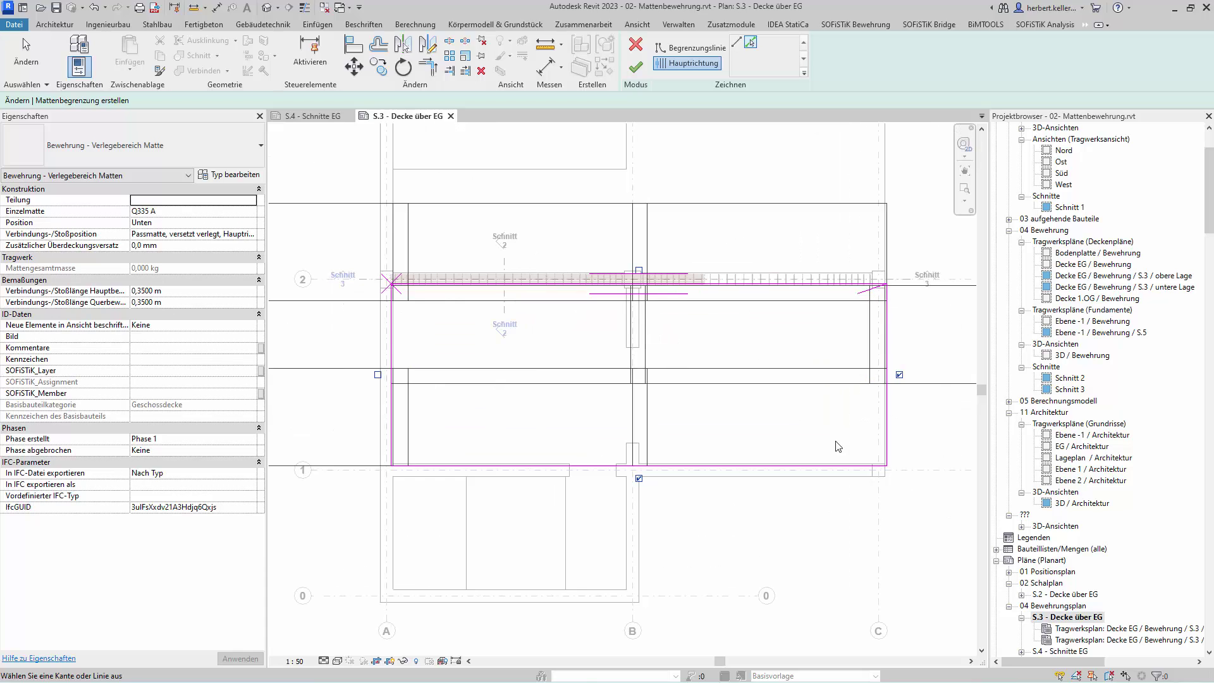
{"action": "left_click", "coordinate": [885, 444]}
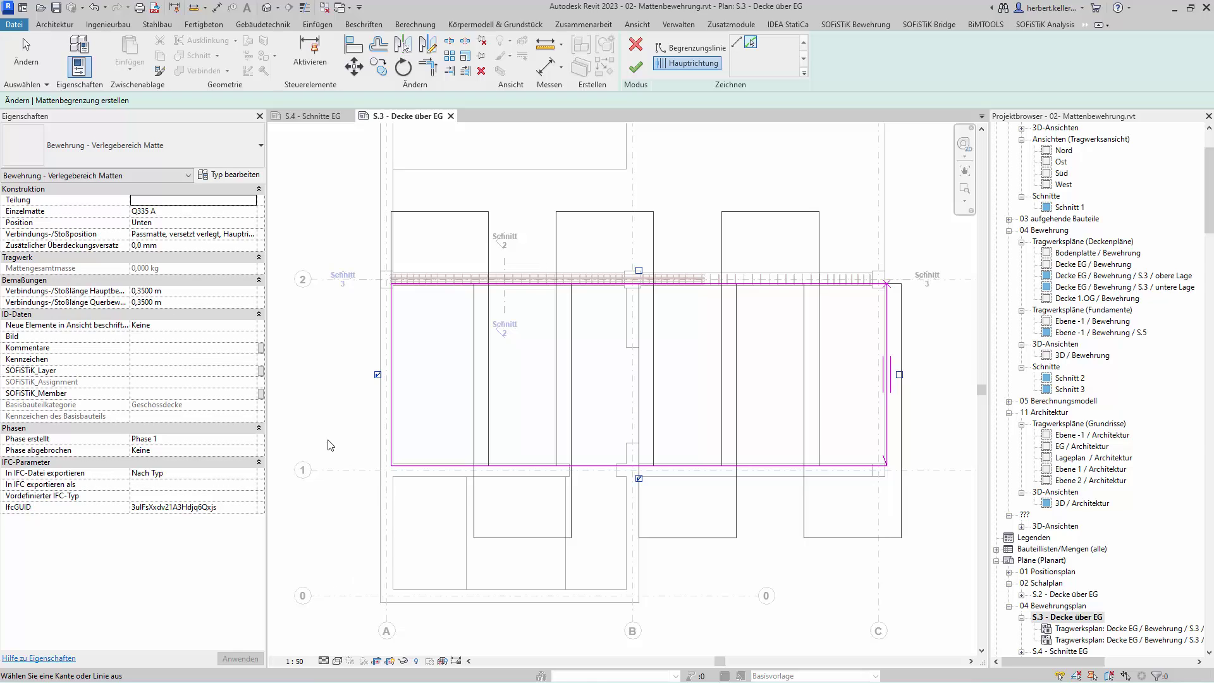
{"action": "scroll", "coordinate": [334, 418], "scroll_direction": "up", "scroll_amount": 1}
{"action": "scroll", "coordinate": [334, 418], "scroll_direction": "up", "scroll_amount": 1}
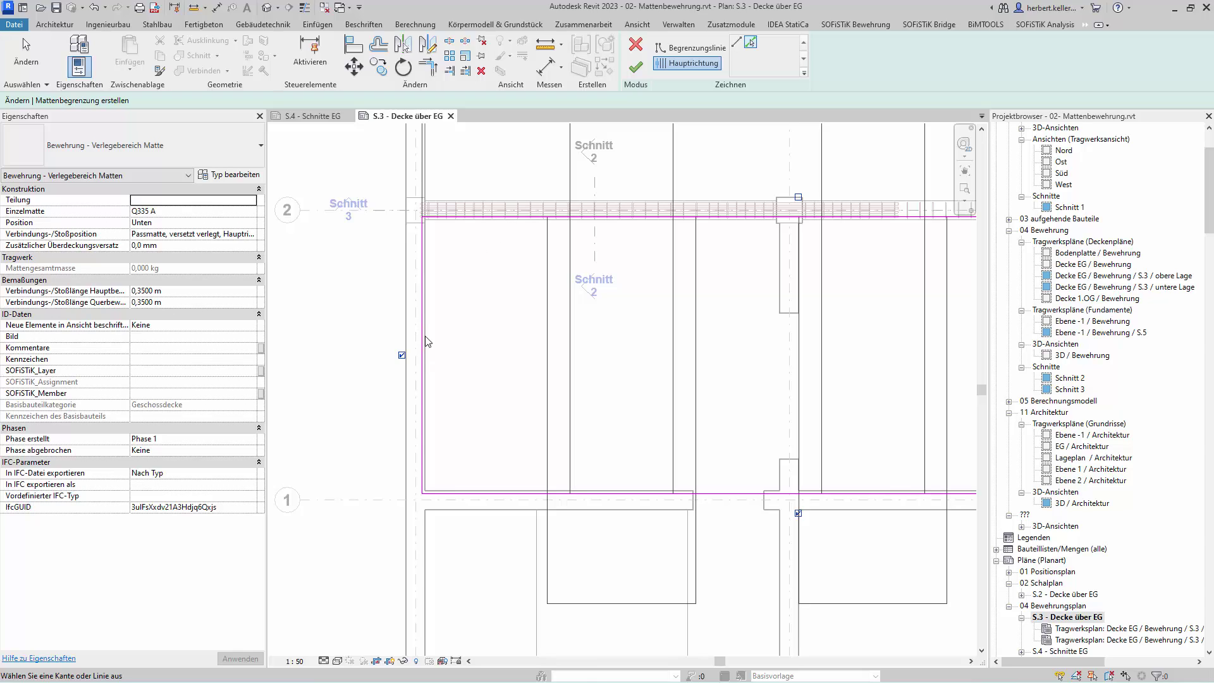
{"action": "scroll", "coordinate": [424, 357], "scroll_direction": "up", "scroll_amount": 2}
{"action": "scroll", "coordinate": [442, 363], "scroll_direction": "up", "scroll_amount": 2}
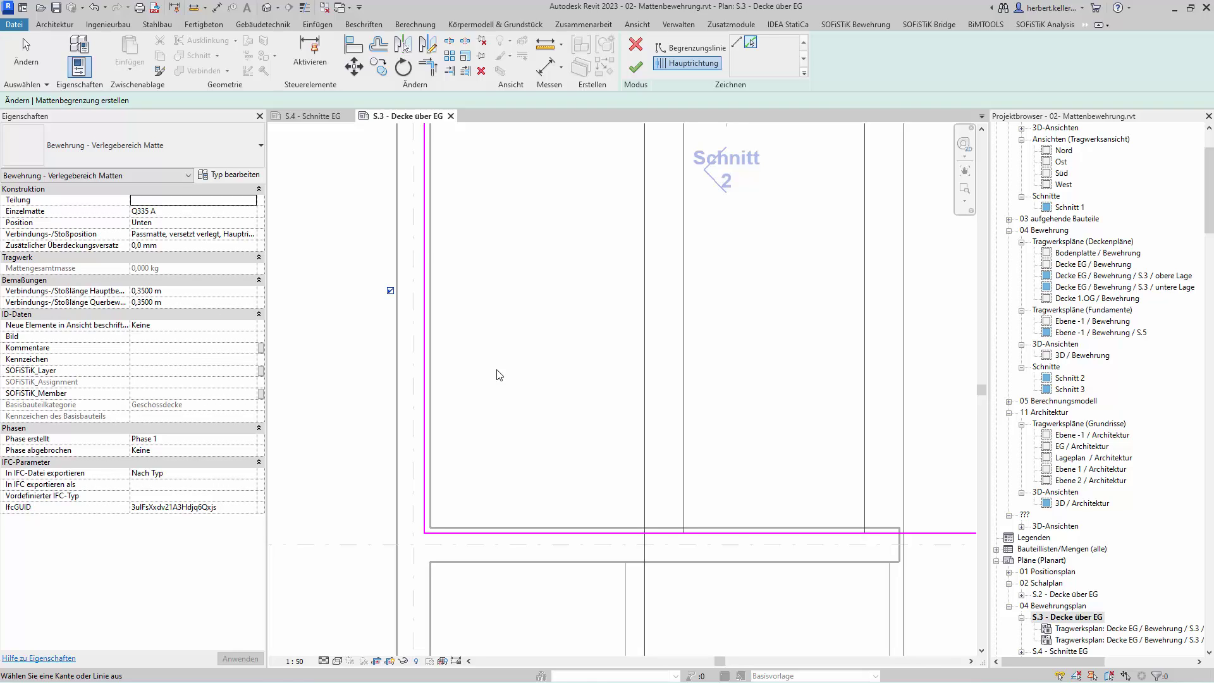
{"action": "key", "text": "Escape"}
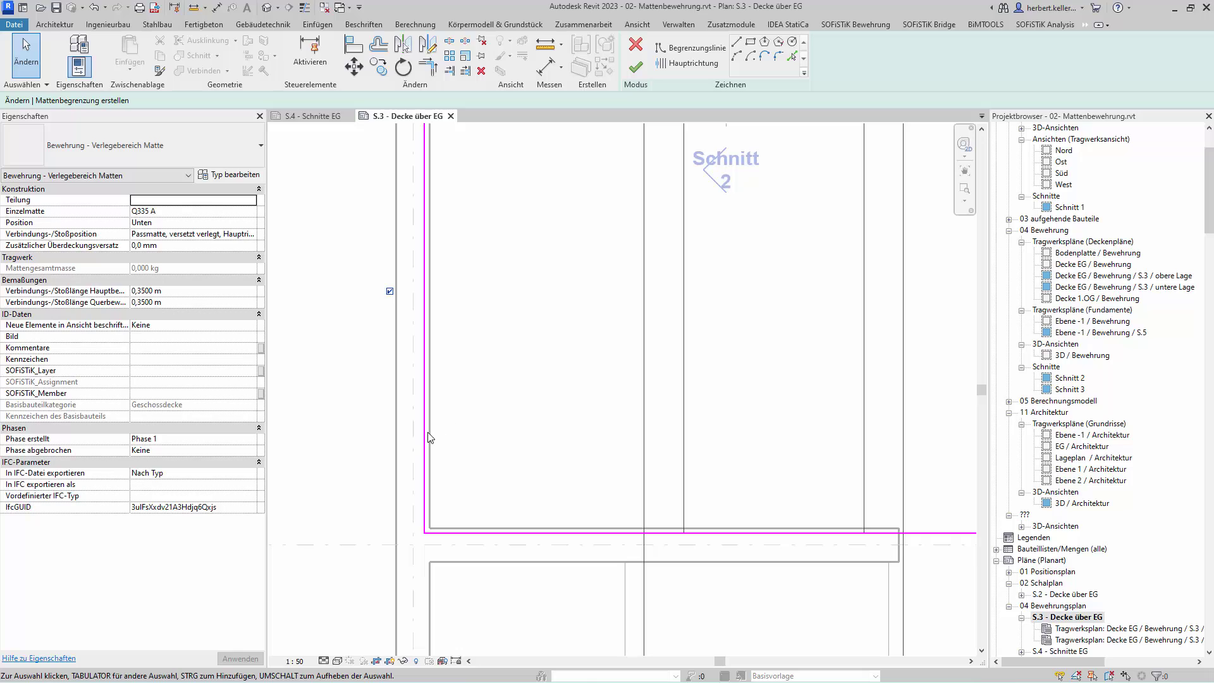
- Move the left boundary line to 0,1000 m from the wall face instead of 0,0500 m
{"action": "left_click", "coordinate": [424, 446]}
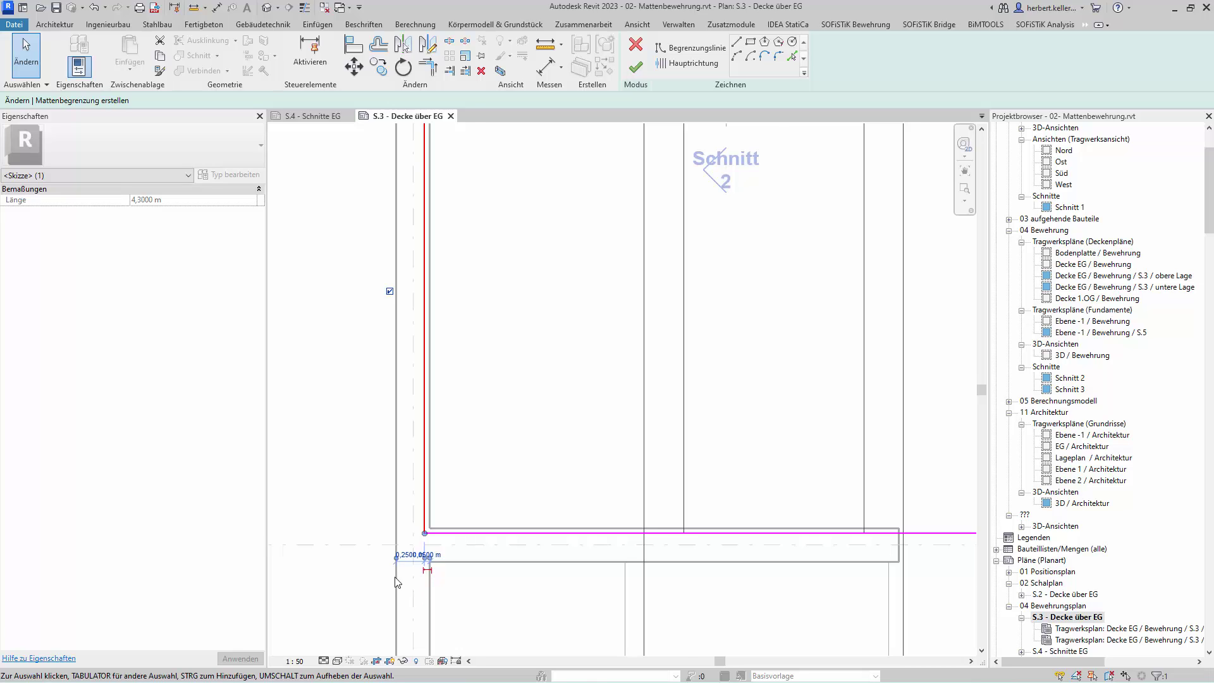
{"action": "scroll", "coordinate": [399, 583], "scroll_direction": "up", "scroll_amount": 2}
{"action": "scroll", "coordinate": [443, 562], "scroll_direction": "up", "scroll_amount": 2}
{"action": "scroll", "coordinate": [443, 561], "scroll_direction": "up", "scroll_amount": 2}
{"action": "scroll", "coordinate": [443, 561], "scroll_direction": "up", "scroll_amount": 2}
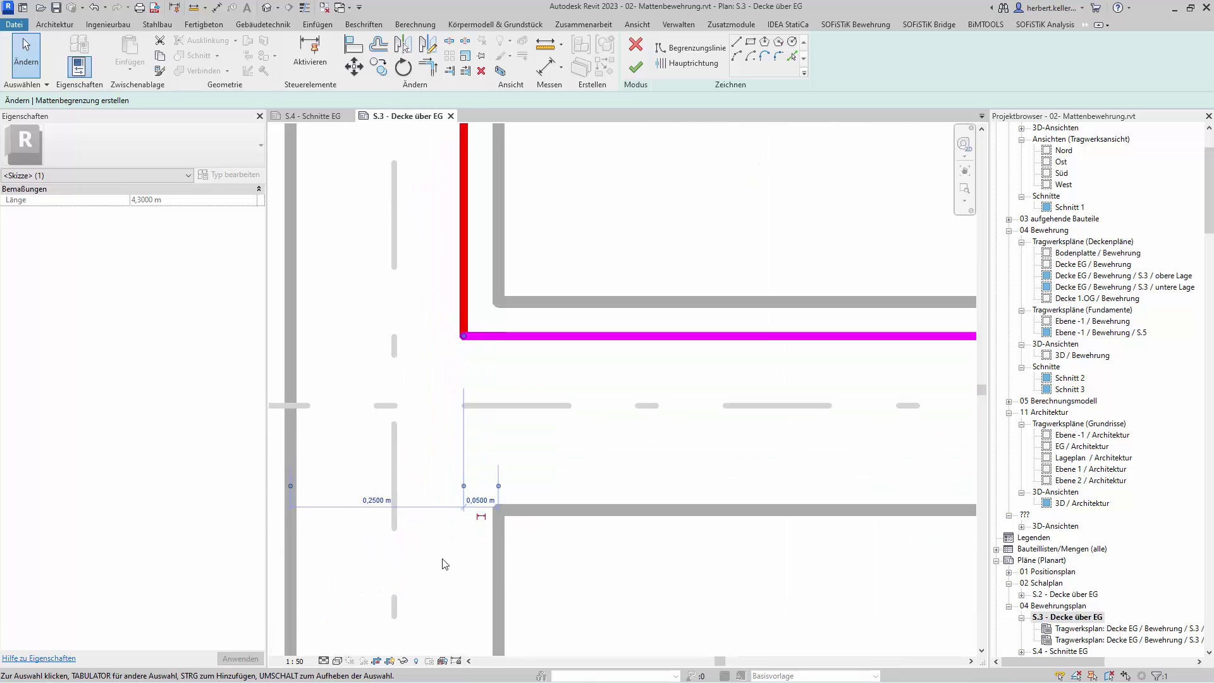
{"action": "scroll", "coordinate": [496, 509], "scroll_direction": "up", "scroll_amount": 1}
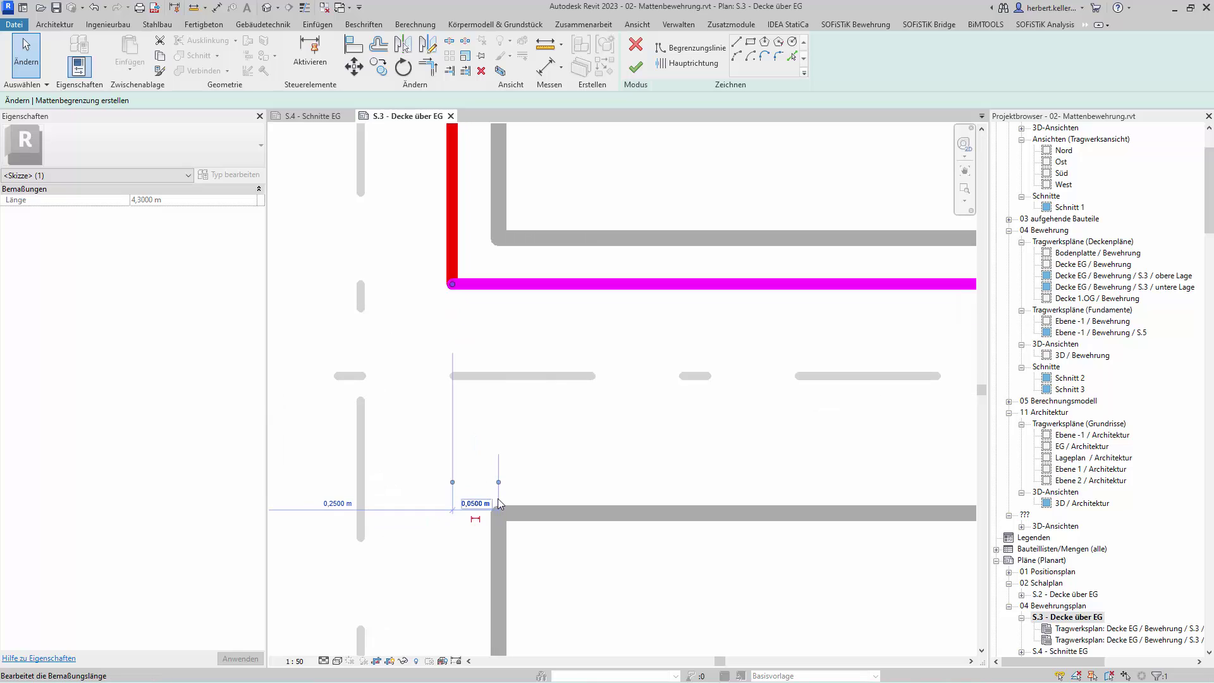
{"action": "left_click", "coordinate": [475, 510]}
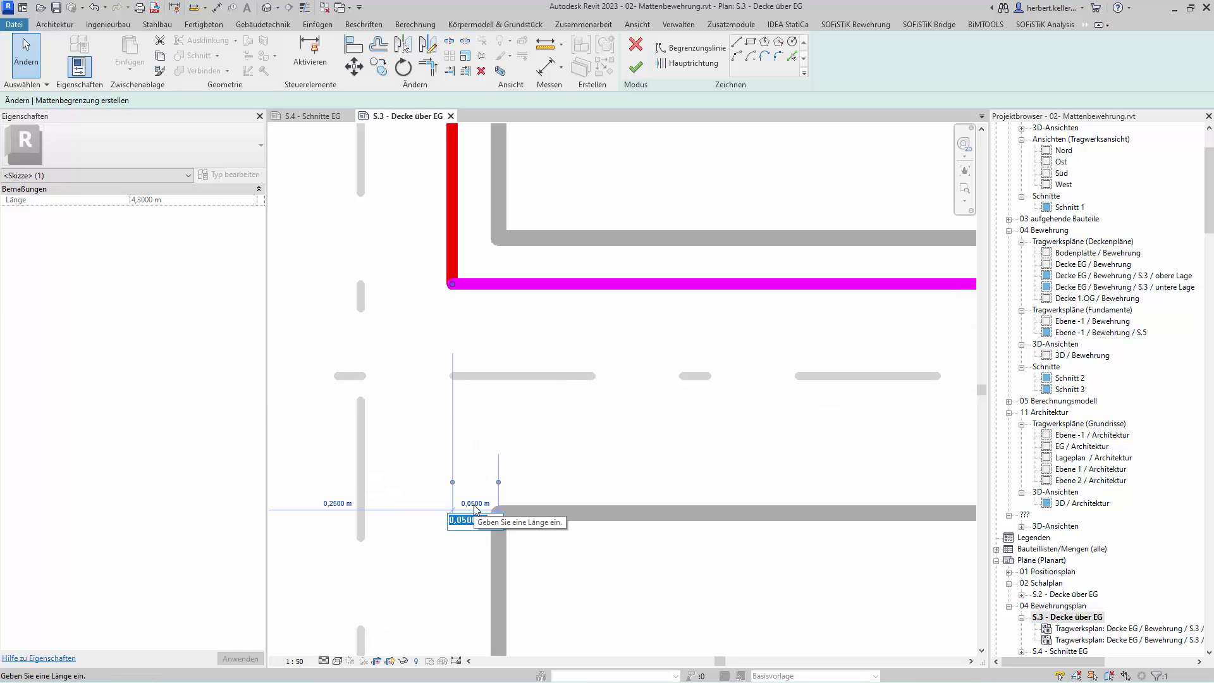
{"action": "key", "text": "Left"}
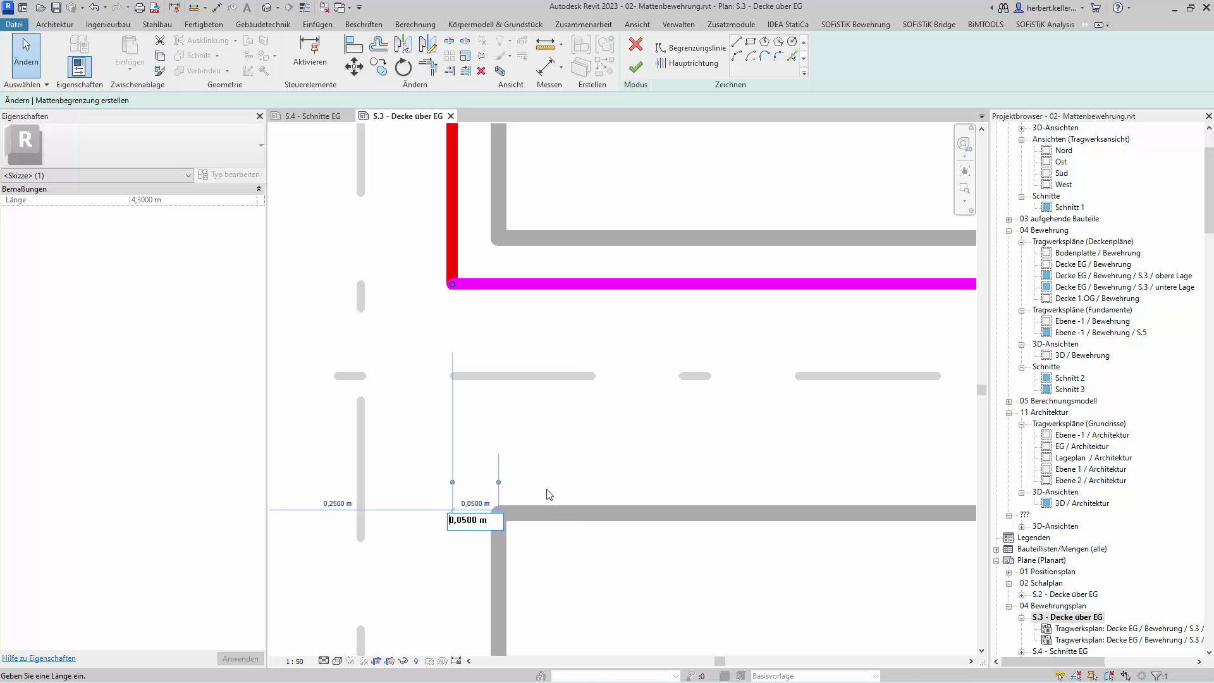
{"action": "key", "text": "Delete"}
{"action": "key", "text": "Delete"}
{"action": "key", "text": "Return"}
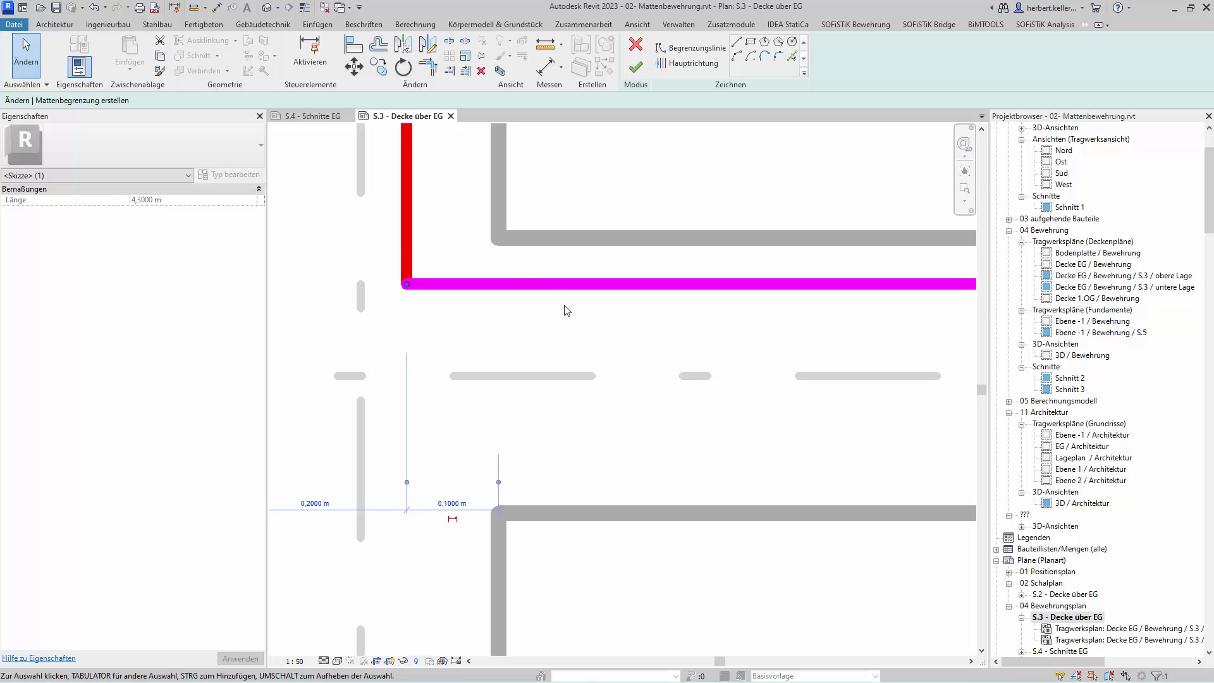
- Set the bottom boundary line's offset from the wall face to 0,1000 m
{"action": "scroll", "coordinate": [677, 373], "scroll_direction": "down", "scroll_amount": 2}
{"action": "scroll", "coordinate": [677, 373], "scroll_direction": "down", "scroll_amount": 2}
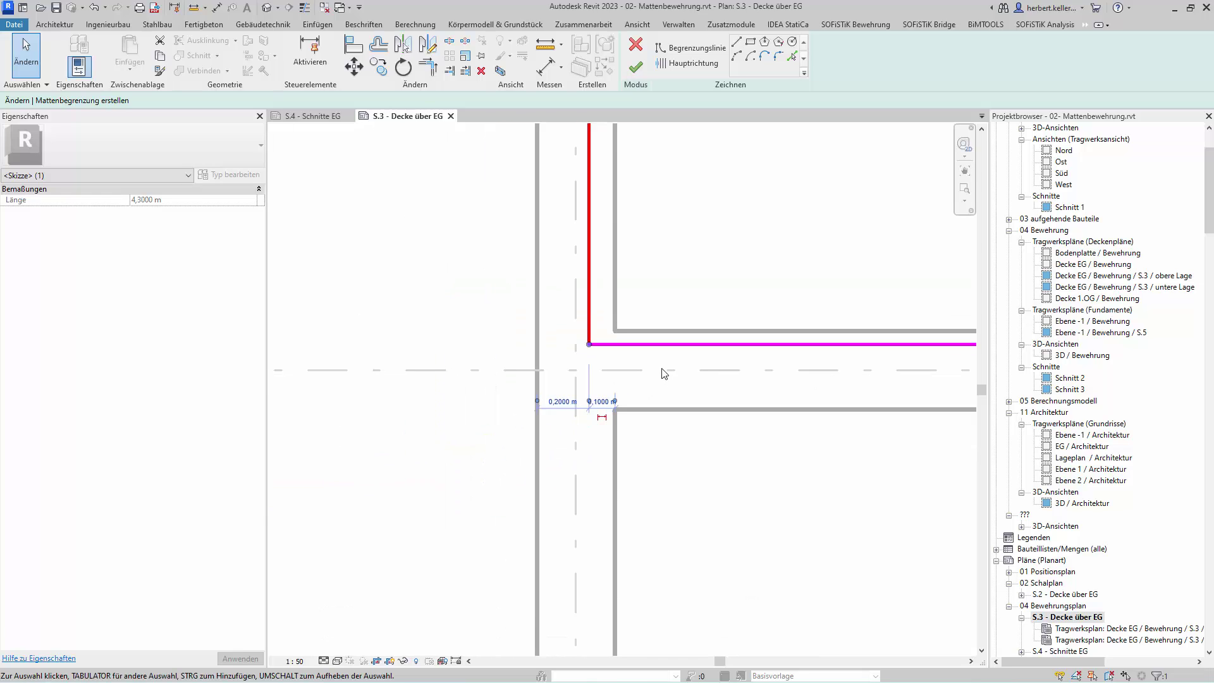
{"action": "scroll", "coordinate": [676, 373], "scroll_direction": "down", "scroll_amount": 1}
{"action": "scroll", "coordinate": [700, 472], "scroll_direction": "down", "scroll_amount": 2}
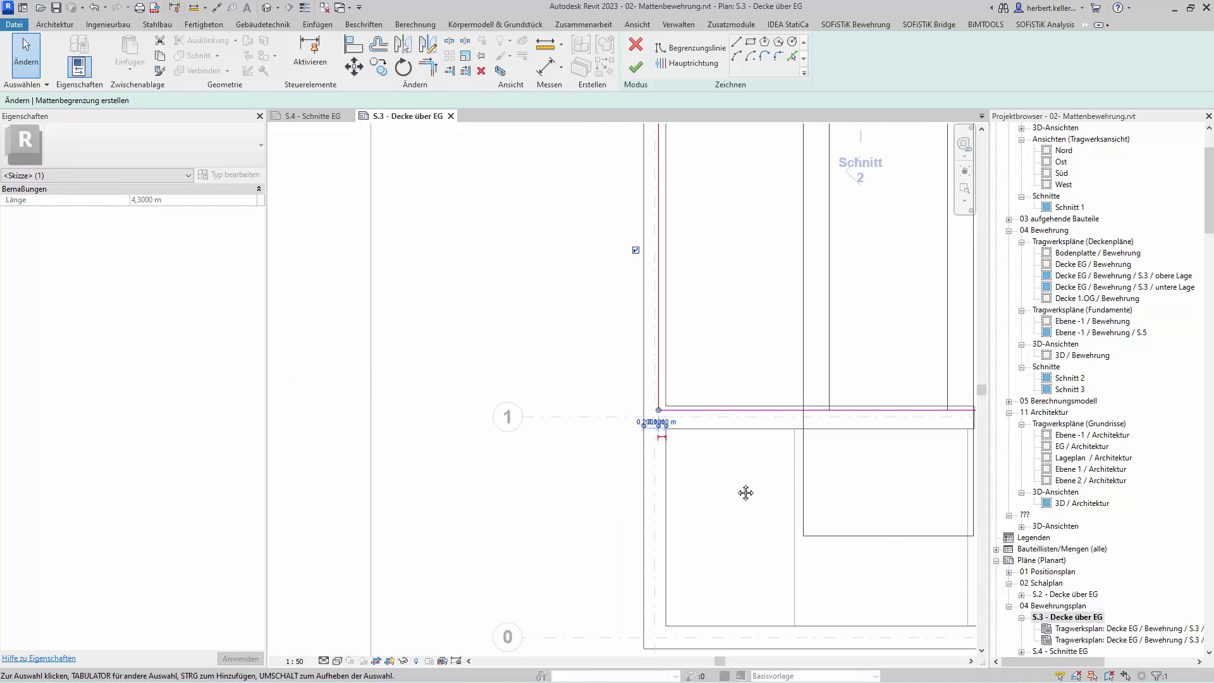
{"action": "middle_click_drag", "start_coordinate": [746, 493], "coordinate": [545, 518]}
{"action": "scroll", "coordinate": [425, 447], "scroll_direction": "down", "scroll_amount": 2}
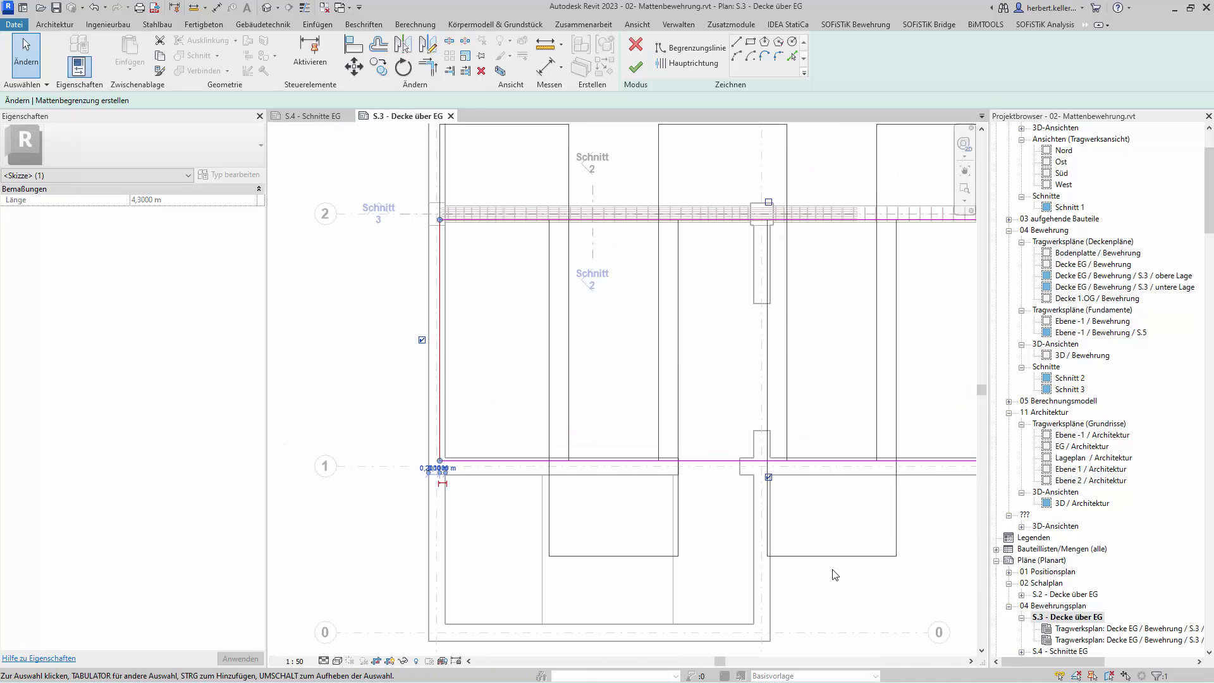
{"action": "middle_click_drag", "start_coordinate": [847, 550], "coordinate": [634, 532]}
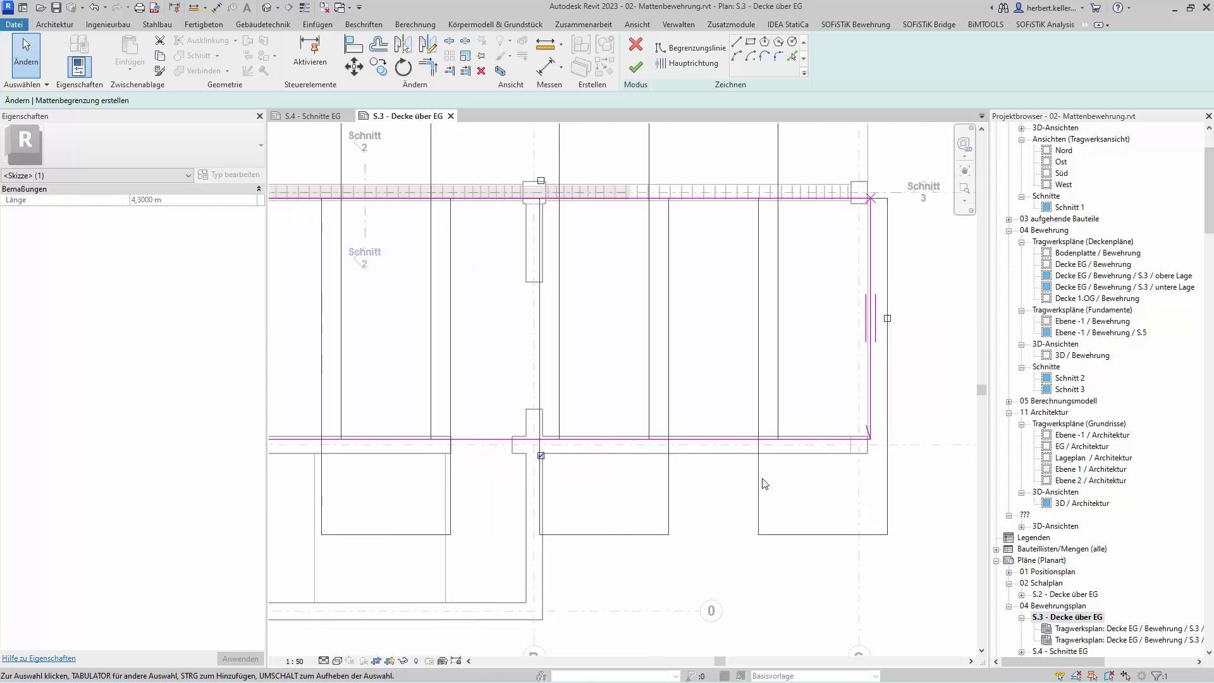
{"action": "scroll", "coordinate": [765, 483], "scroll_direction": "up", "scroll_amount": 2}
{"action": "scroll", "coordinate": [850, 432], "scroll_direction": "up", "scroll_amount": 2}
{"action": "scroll", "coordinate": [832, 455], "scroll_direction": "up", "scroll_amount": 2}
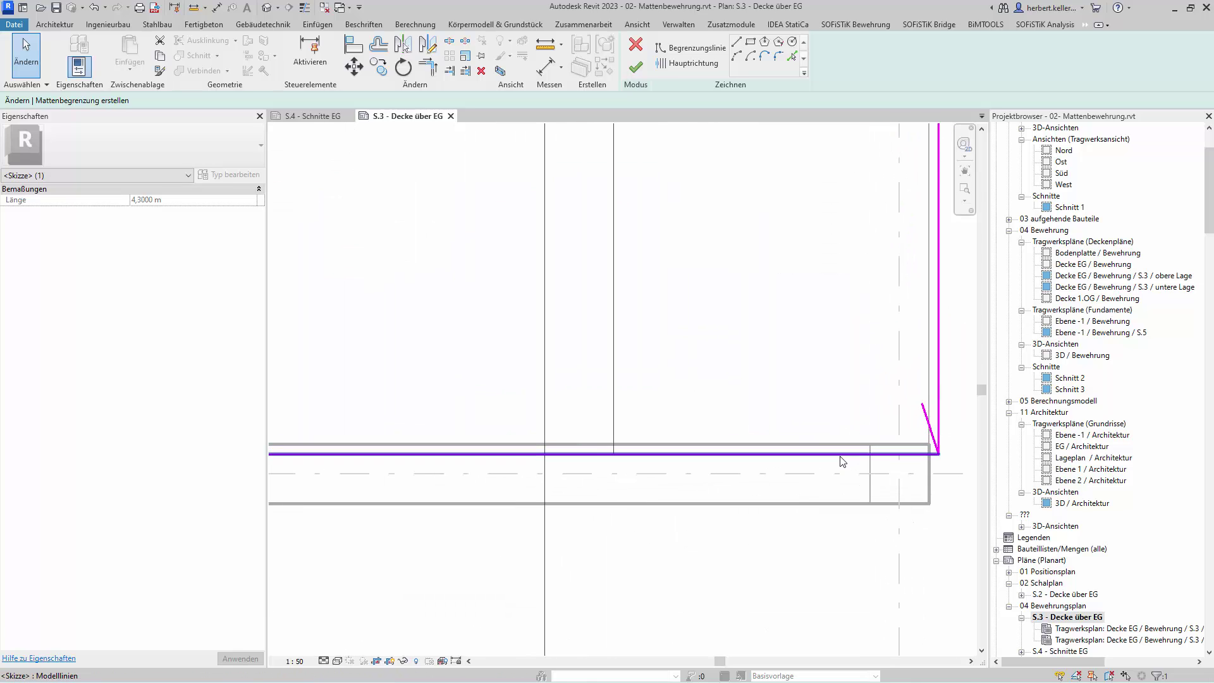
{"action": "left_click", "coordinate": [841, 461]}
{"action": "scroll", "coordinate": [975, 465], "scroll_direction": "up", "scroll_amount": 3}
{"action": "scroll", "coordinate": [975, 466], "scroll_direction": "up", "scroll_amount": 2}
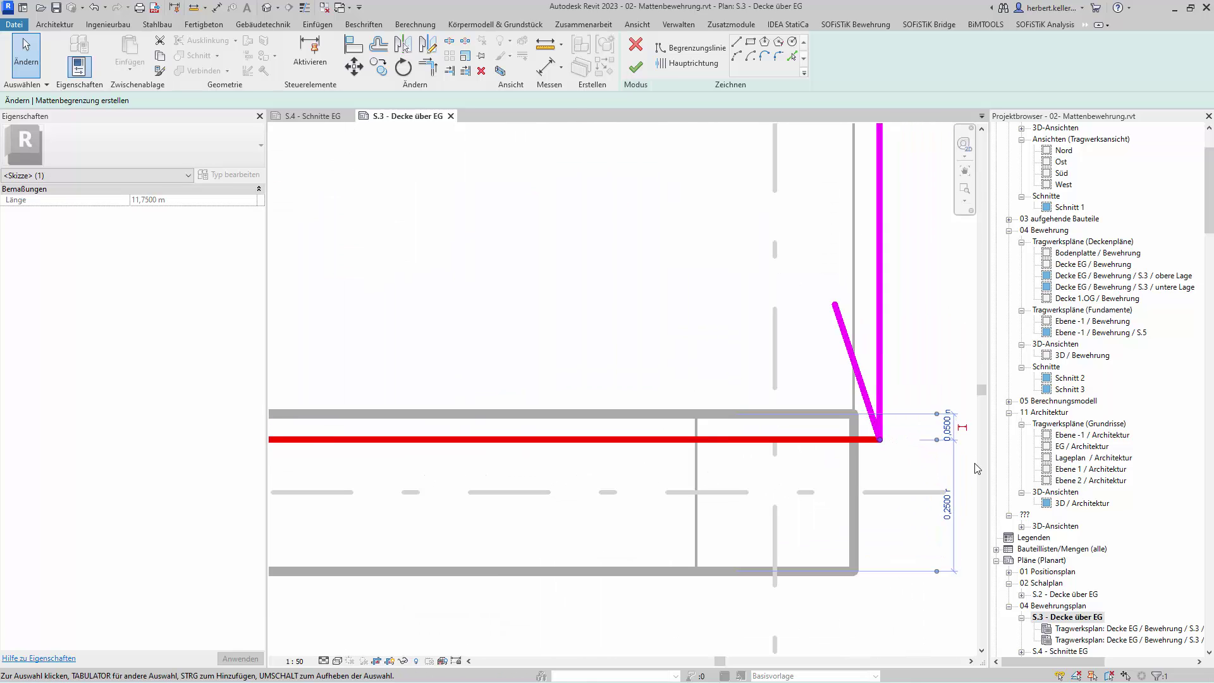
{"action": "left_click", "coordinate": [947, 427]}
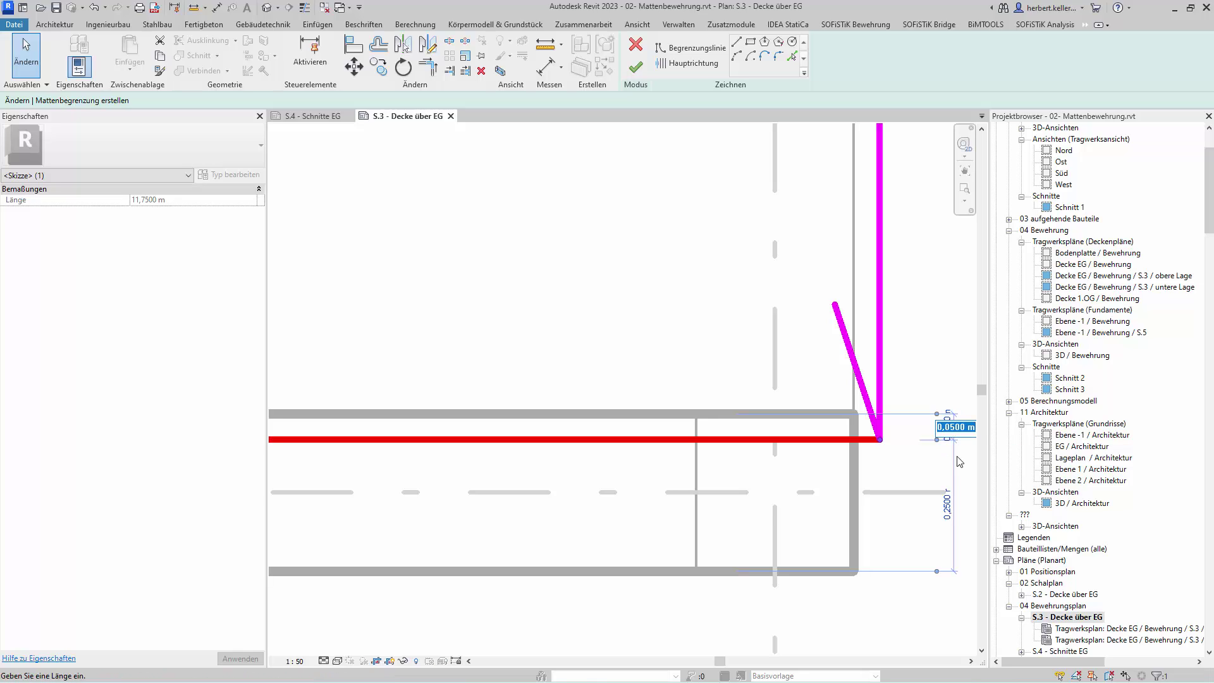
{"action": "type", "text": "0,10"}
{"action": "key", "text": "Return"}
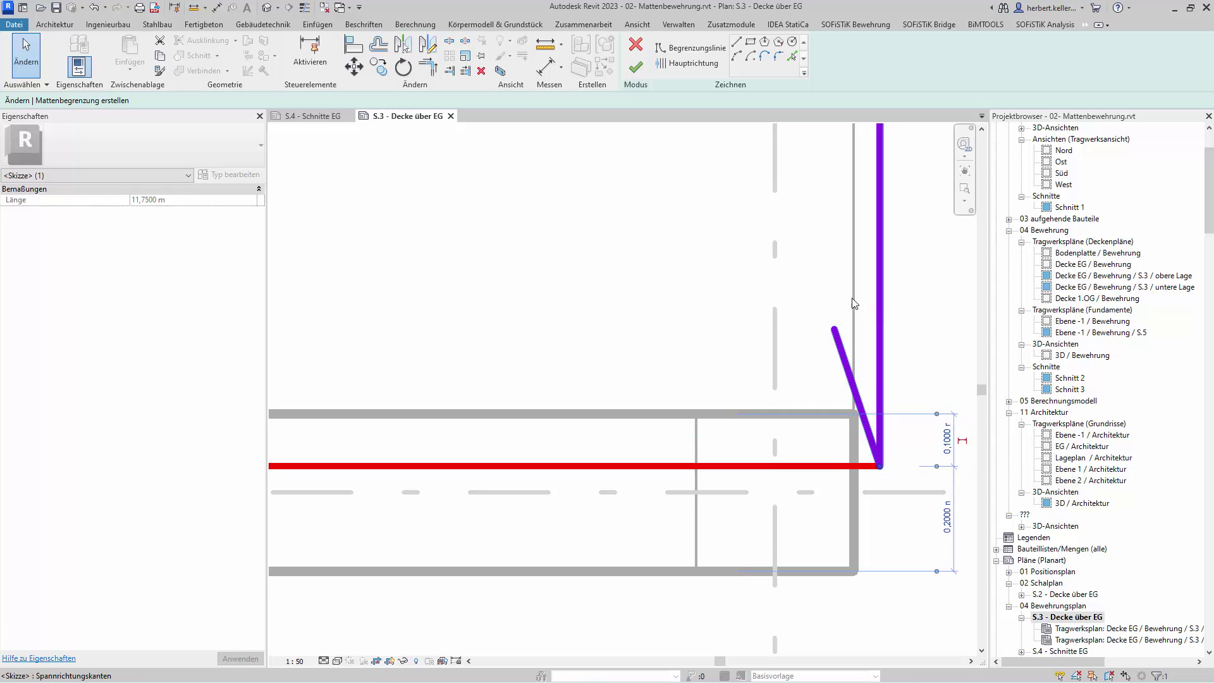
- Pan up along the right boundary edge of the mat sketch
{"action": "scroll", "coordinate": [894, 325], "scroll_direction": "down", "scroll_amount": 2}
{"action": "scroll", "coordinate": [894, 325], "scroll_direction": "down", "scroll_amount": 2}
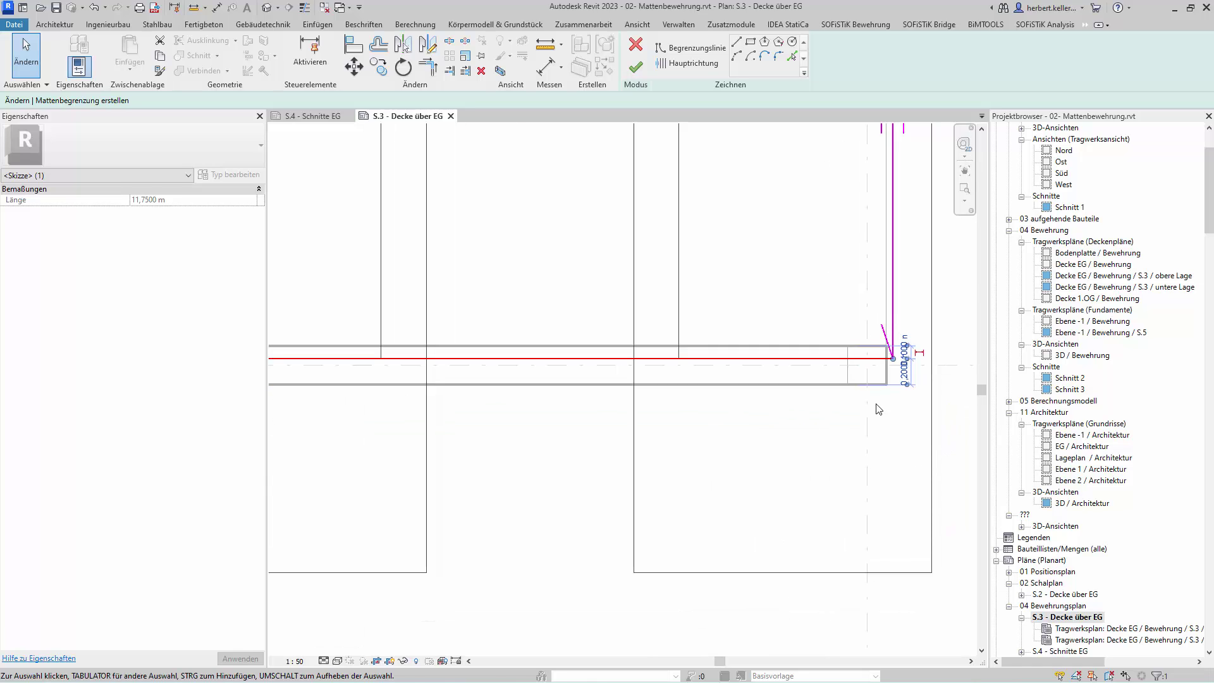
{"action": "middle_click_drag", "start_coordinate": [879, 409], "coordinate": [768, 550]}
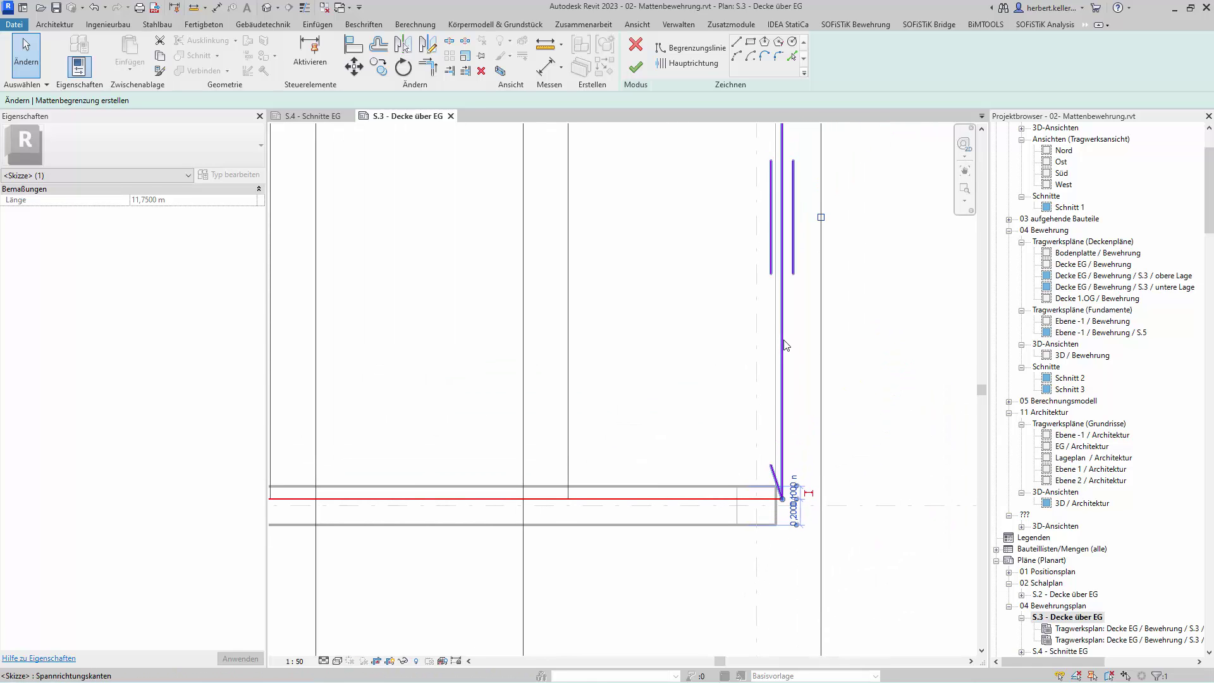
{"action": "scroll", "coordinate": [779, 348], "scroll_direction": "up", "scroll_amount": 2}
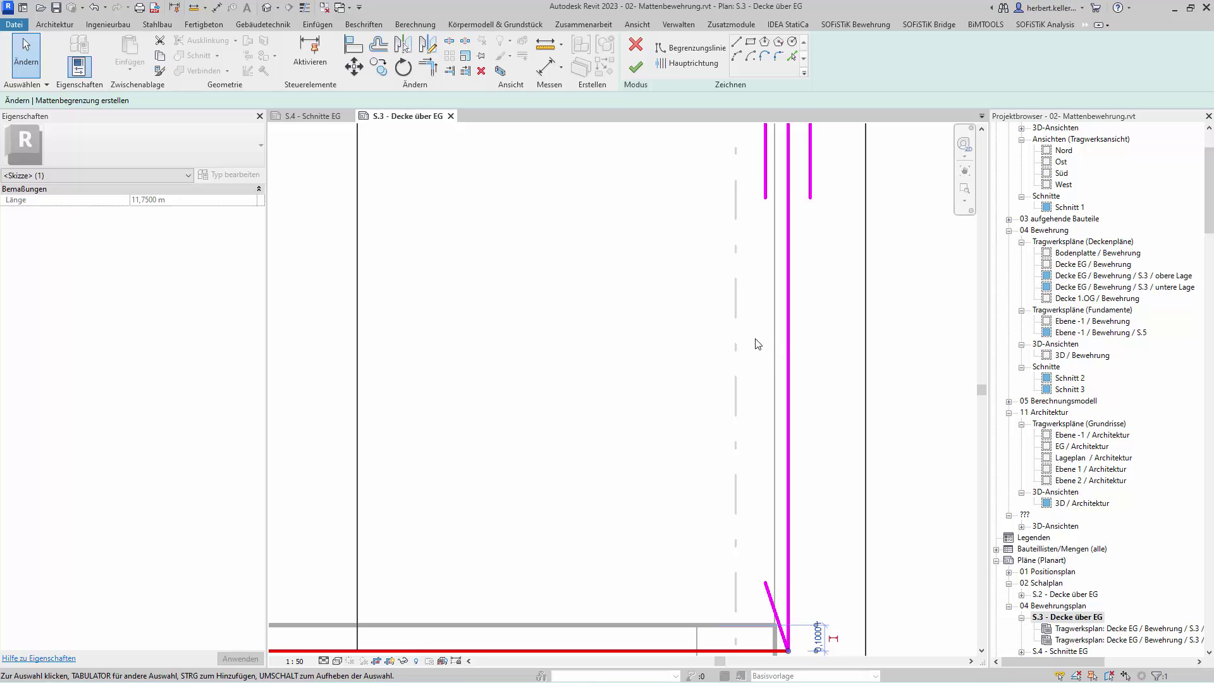
{"action": "scroll", "coordinate": [736, 481], "scroll_direction": "down", "scroll_amount": 1}
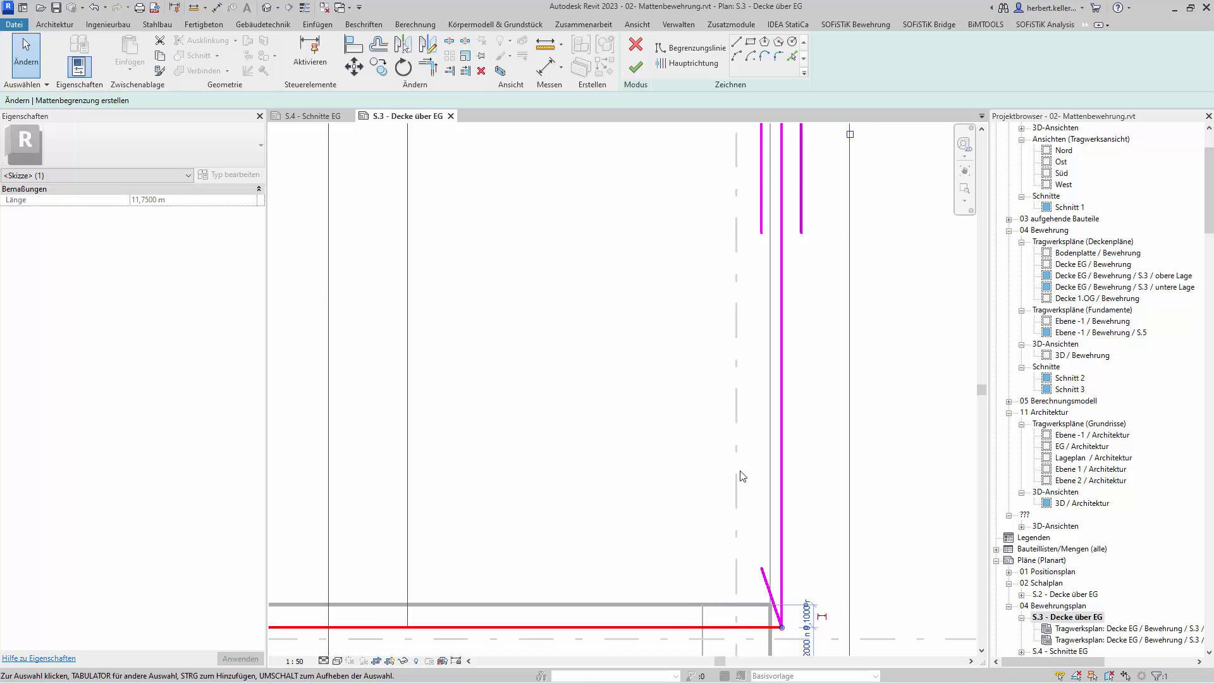
{"action": "scroll", "coordinate": [739, 478], "scroll_direction": "down", "scroll_amount": 1}
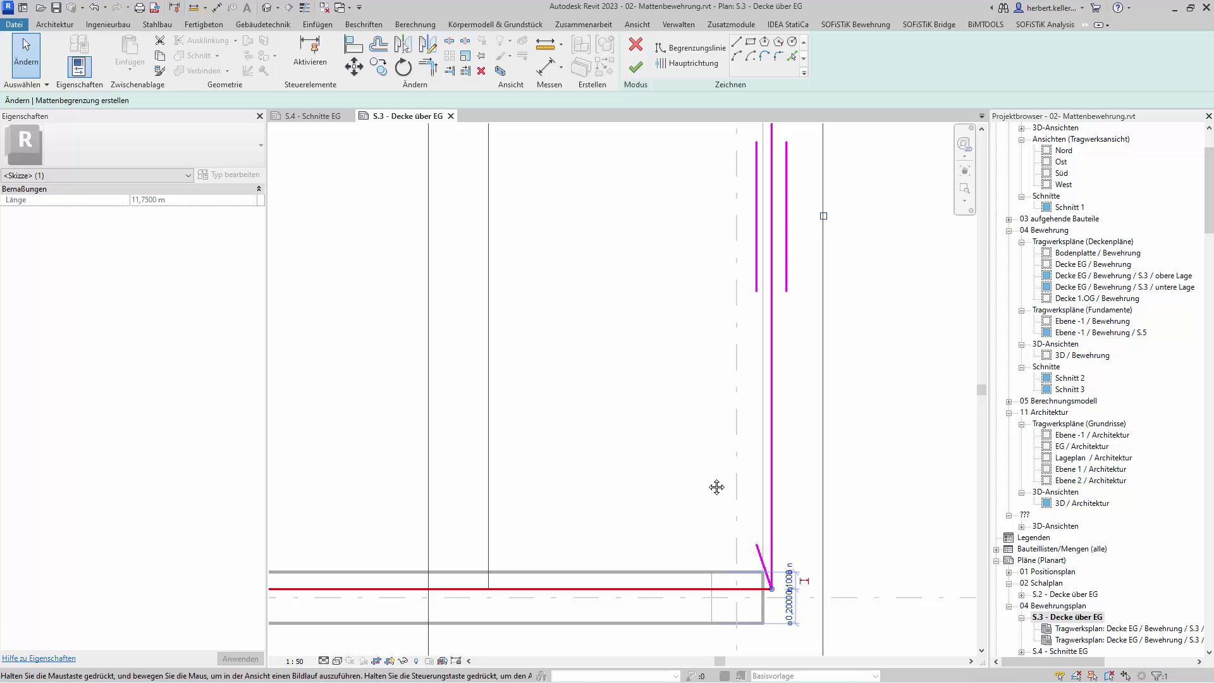
{"action": "middle_click_drag", "start_coordinate": [715, 485], "coordinate": [711, 410]}
- Place the right boundary line flush on the wall face at 0,0000 m
{"action": "left_click", "coordinate": [784, 425]}
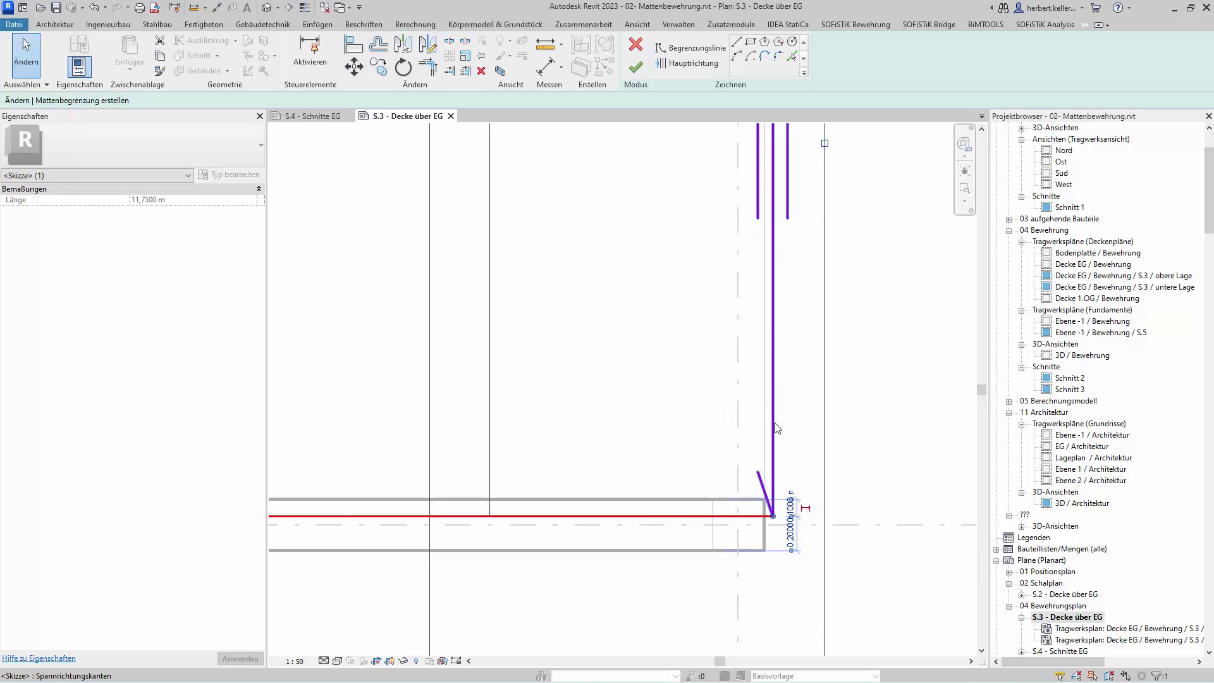
{"action": "left_click", "coordinate": [777, 427]}
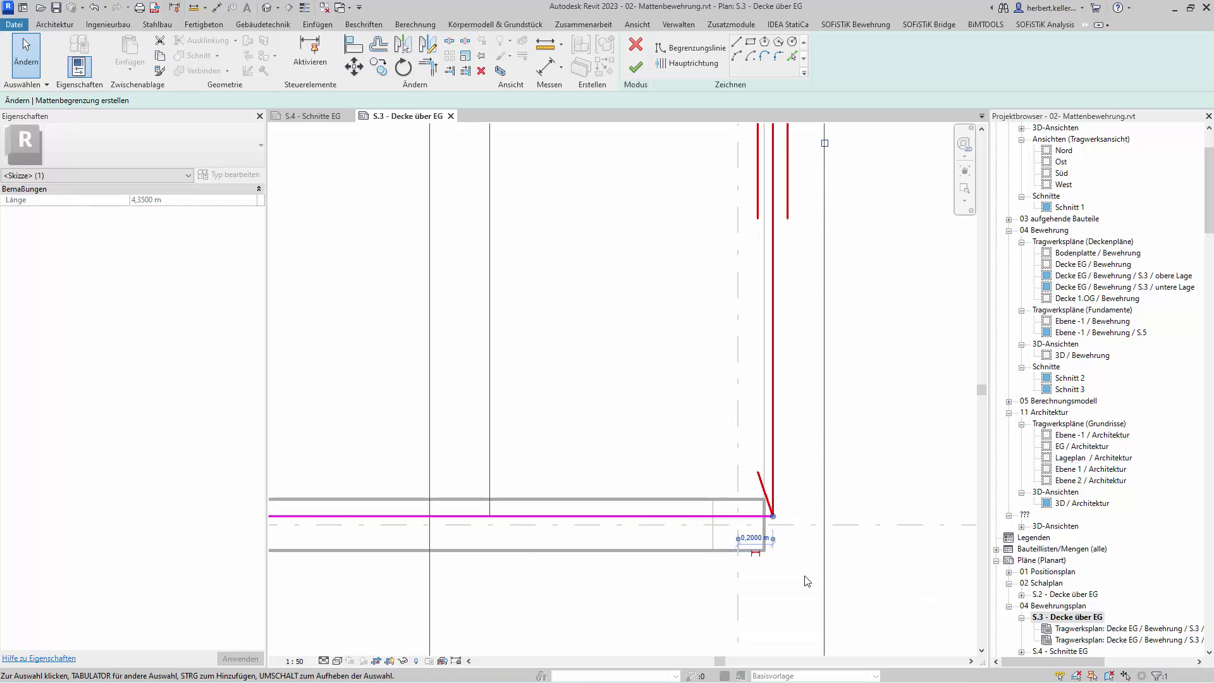
{"action": "scroll", "coordinate": [790, 573], "scroll_direction": "up", "scroll_amount": 2}
{"action": "scroll", "coordinate": [791, 572], "scroll_direction": "up", "scroll_amount": 2}
{"action": "scroll", "coordinate": [790, 572], "scroll_direction": "up", "scroll_amount": 2}
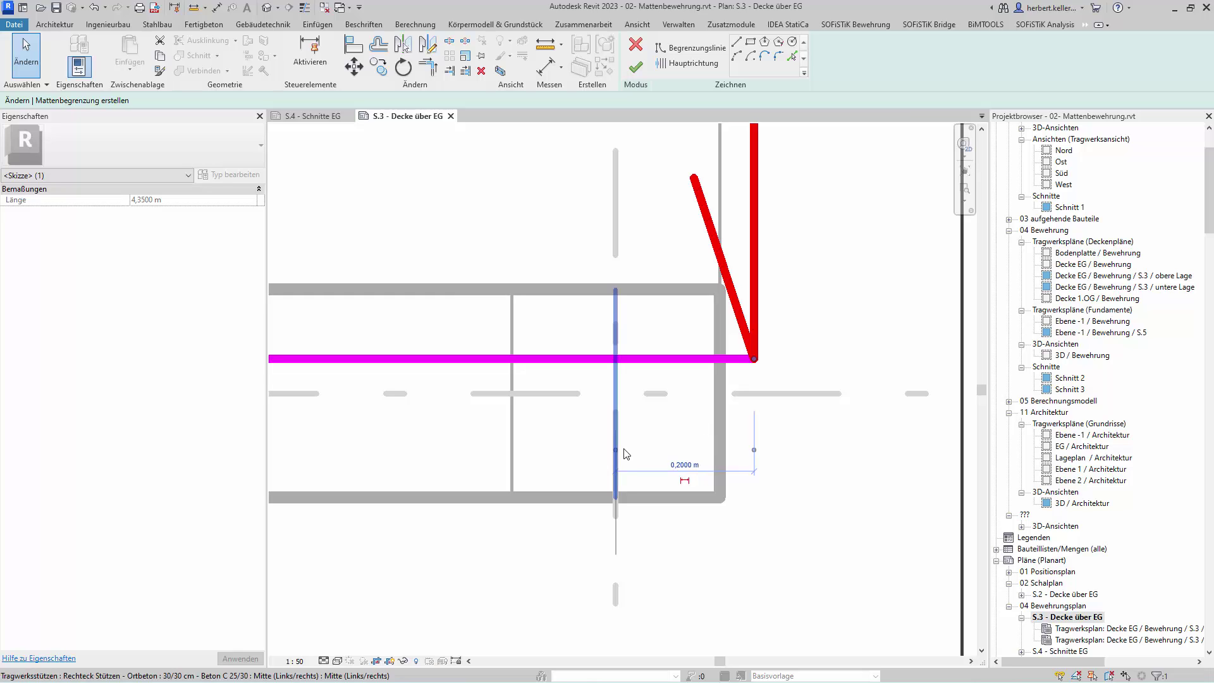
{"action": "left_click_drag", "start_coordinate": [617, 452], "coordinate": [722, 458]}
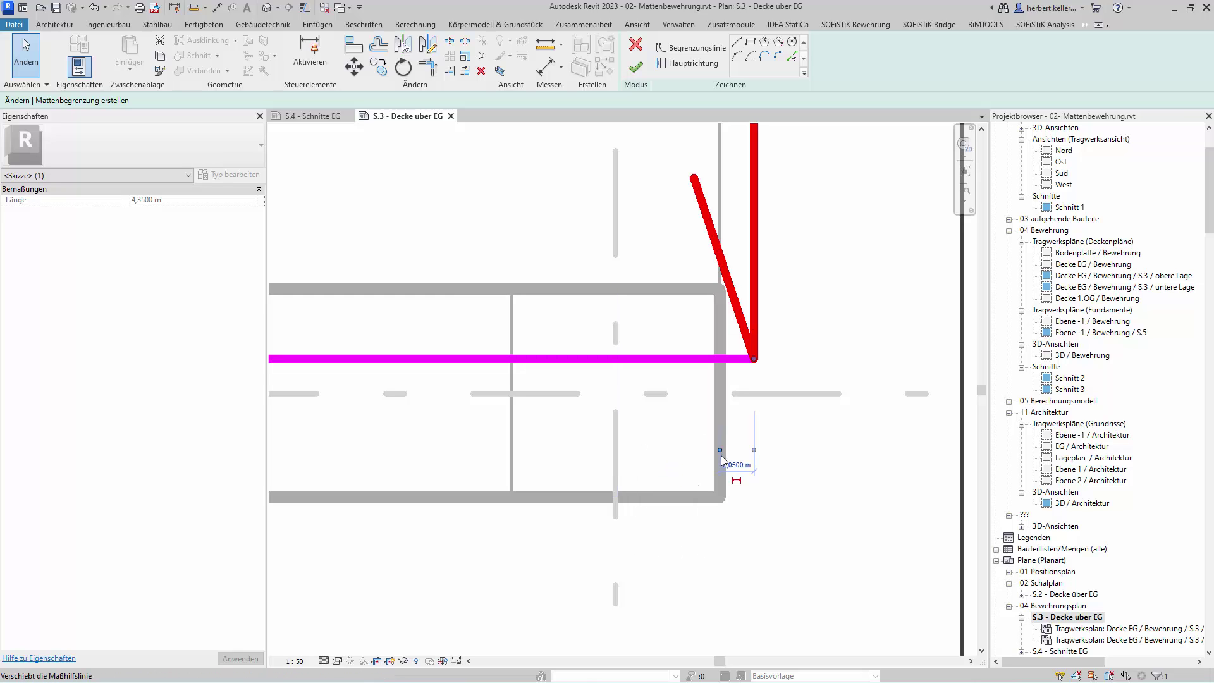
{"action": "left_click", "coordinate": [737, 466]}
{"action": "type", "text": "0"}
{"action": "key", "text": "Return"}
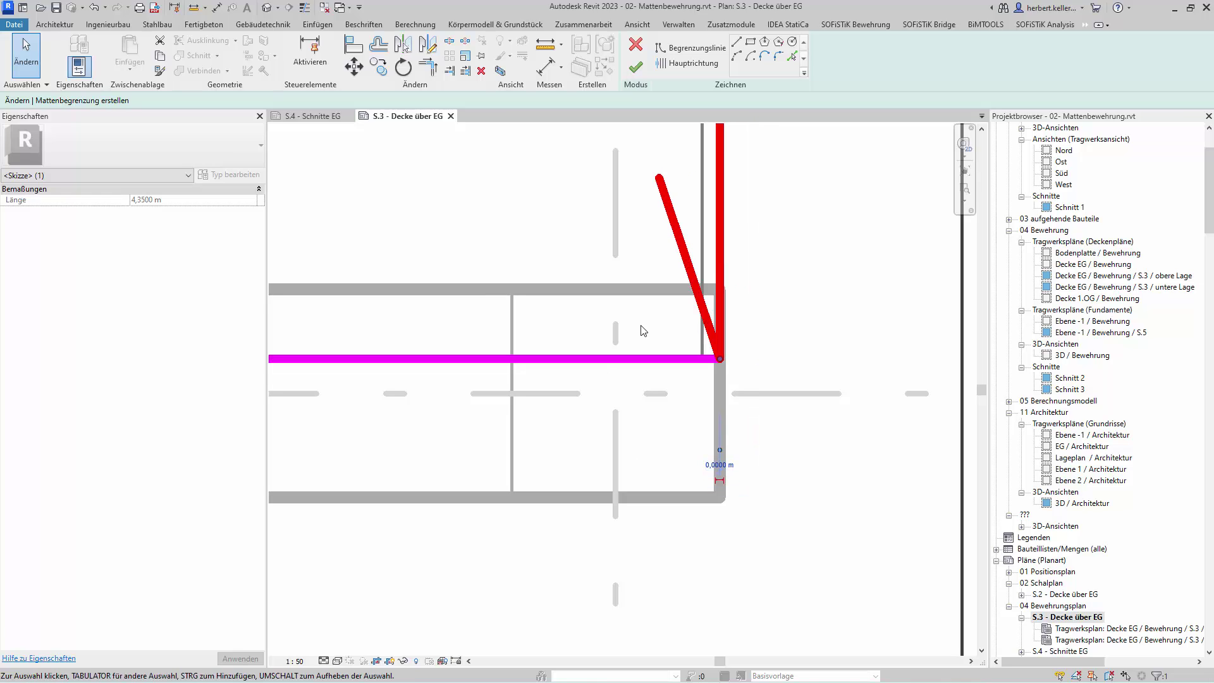
- Pan and zoom the plan to recentre on the upper slab corner of the sketch
{"action": "scroll", "coordinate": [732, 321], "scroll_direction": "up", "scroll_amount": 2}
{"action": "scroll", "coordinate": [727, 321], "scroll_direction": "down", "scroll_amount": 4}
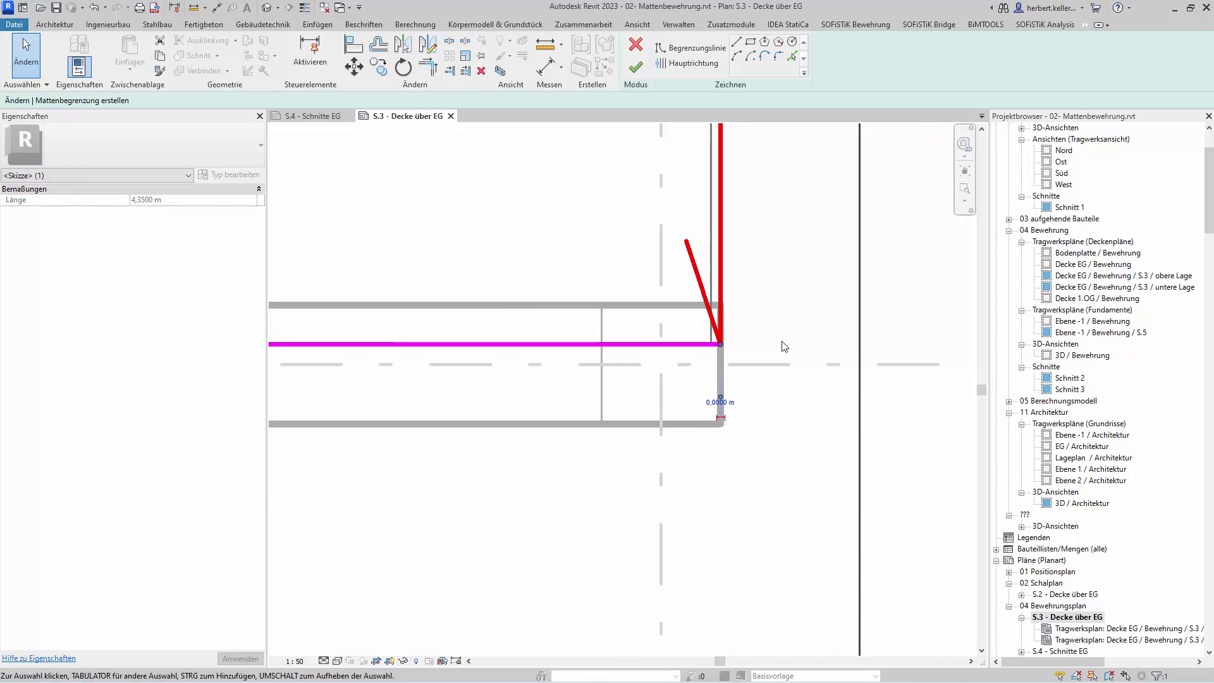
{"action": "scroll", "coordinate": [749, 465], "scroll_direction": "down", "scroll_amount": 1}
{"action": "middle_click_drag", "start_coordinate": [746, 497], "coordinate": [751, 558]}
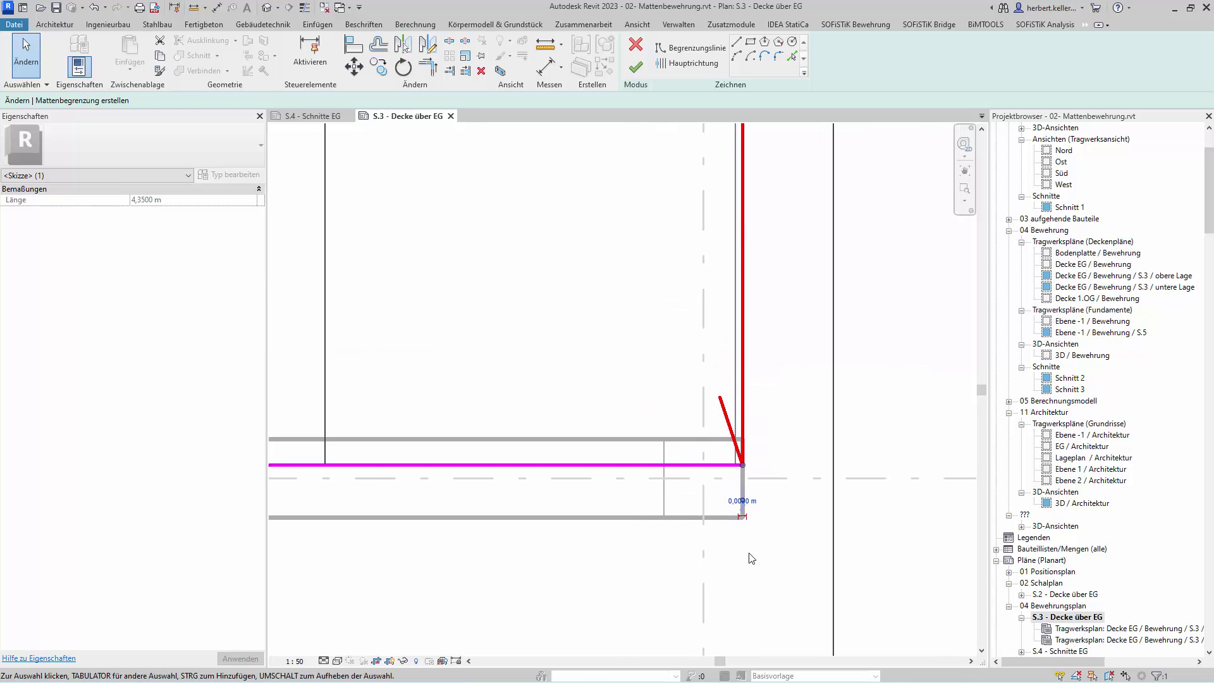
{"action": "scroll", "coordinate": [739, 362], "scroll_direction": "up", "scroll_amount": 1}
{"action": "scroll", "coordinate": [738, 360], "scroll_direction": "up", "scroll_amount": 2}
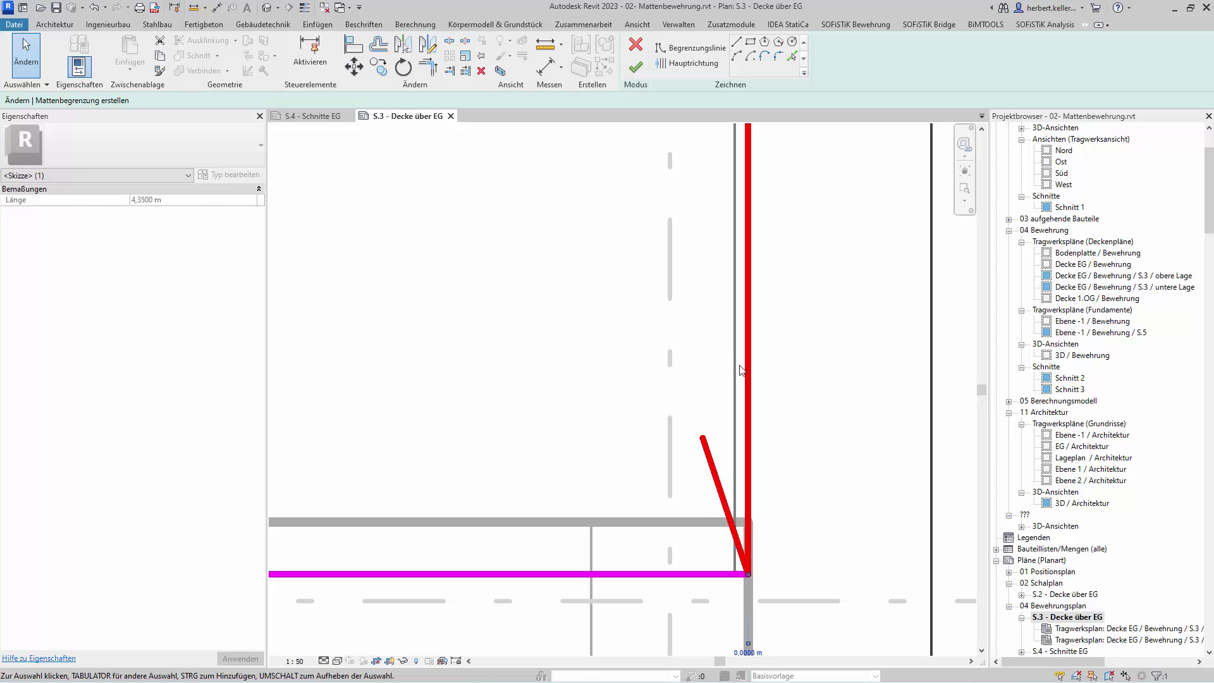
{"action": "scroll", "coordinate": [736, 372], "scroll_direction": "down", "scroll_amount": 2}
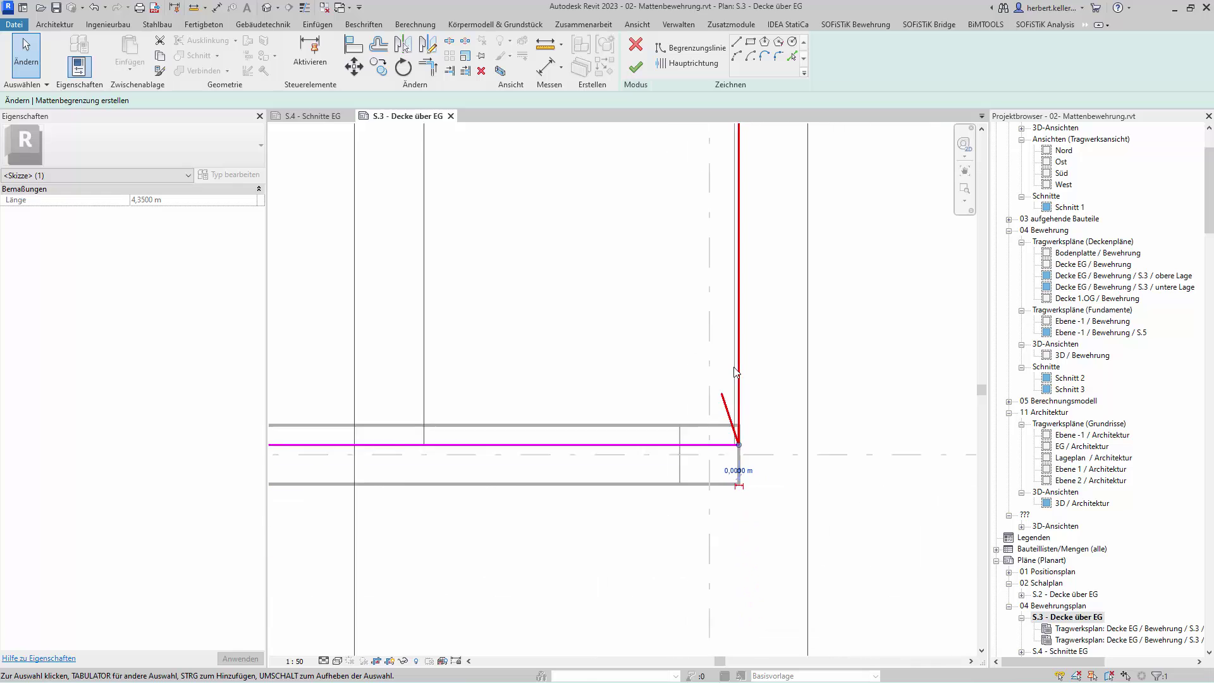
{"action": "scroll", "coordinate": [735, 372], "scroll_direction": "down", "scroll_amount": 1}
{"action": "scroll", "coordinate": [736, 372], "scroll_direction": "down", "scroll_amount": 1}
{"action": "scroll", "coordinate": [736, 372], "scroll_direction": "down", "scroll_amount": 1}
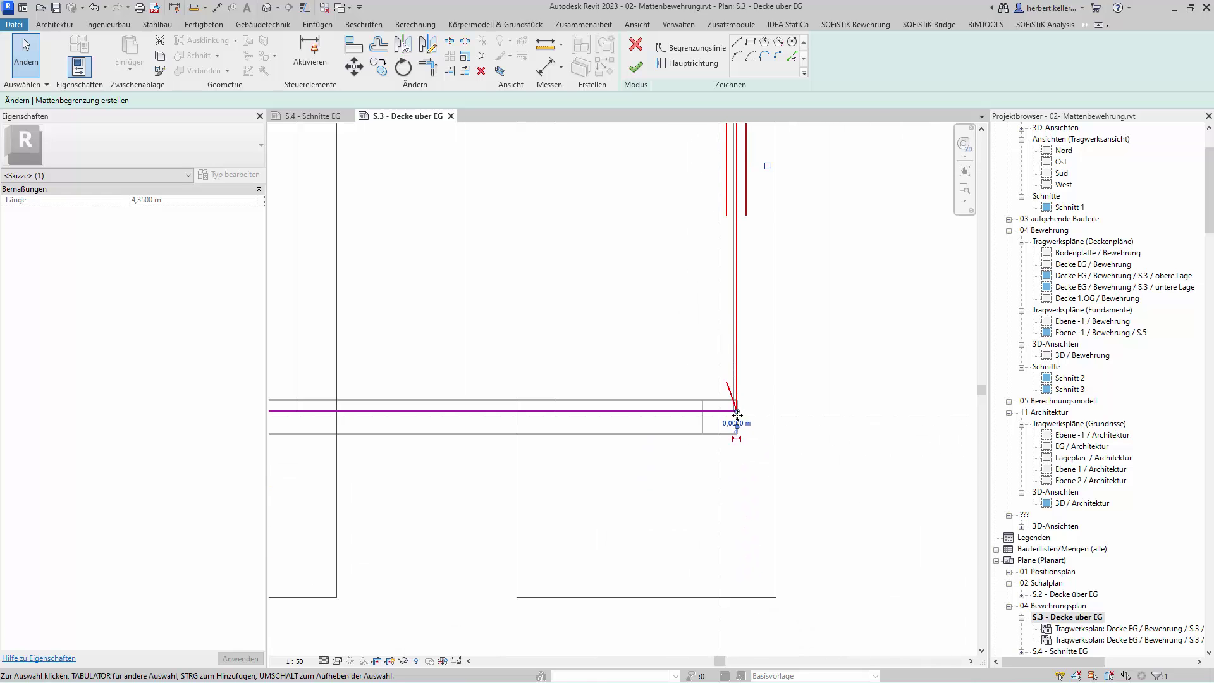
{"action": "middle_click_drag", "start_coordinate": [693, 463], "coordinate": [737, 554]}
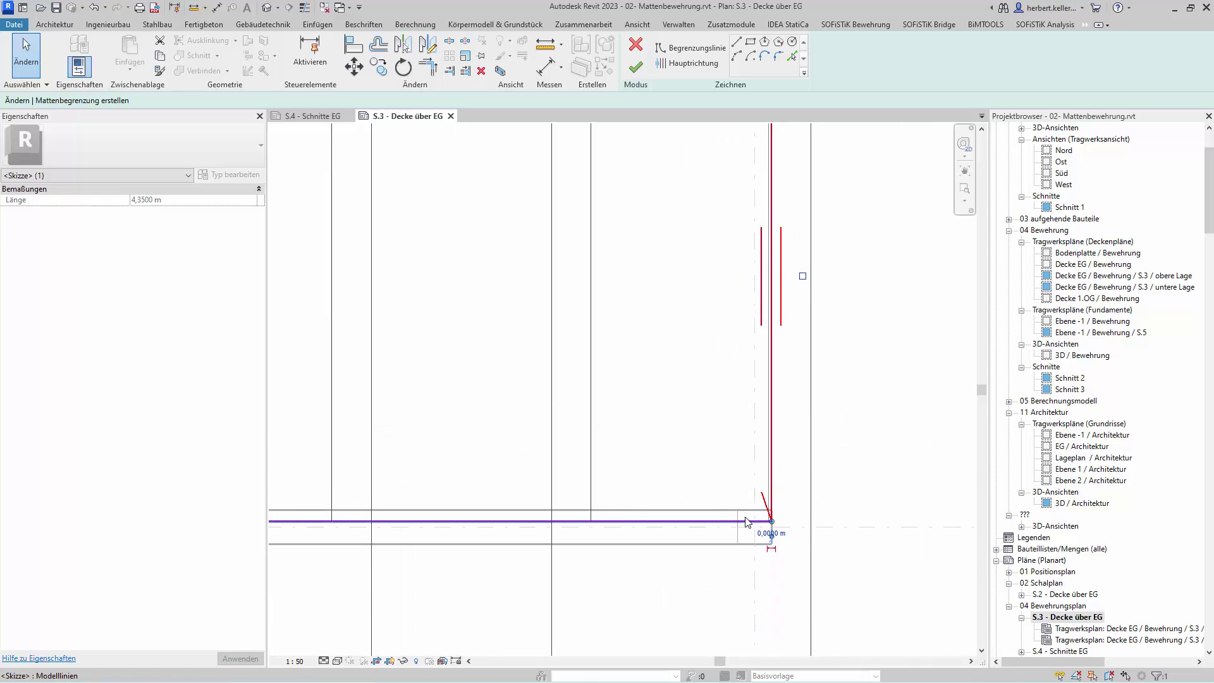
- Change the area's Einzelmatte from Q335 A to Q257 A, keeping 0,3000 m lap lengths
{"action": "left_click", "coordinate": [672, 503]}
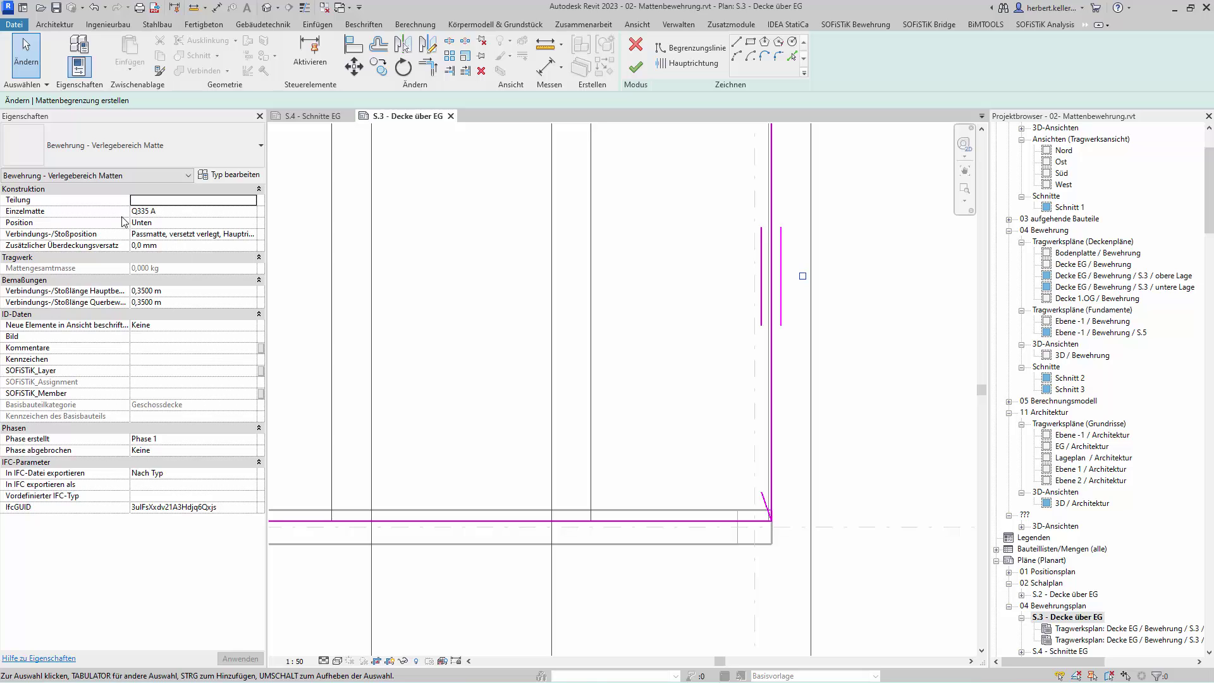
{"action": "left_click", "coordinate": [201, 213]}
{"action": "left_click", "coordinate": [251, 212]}
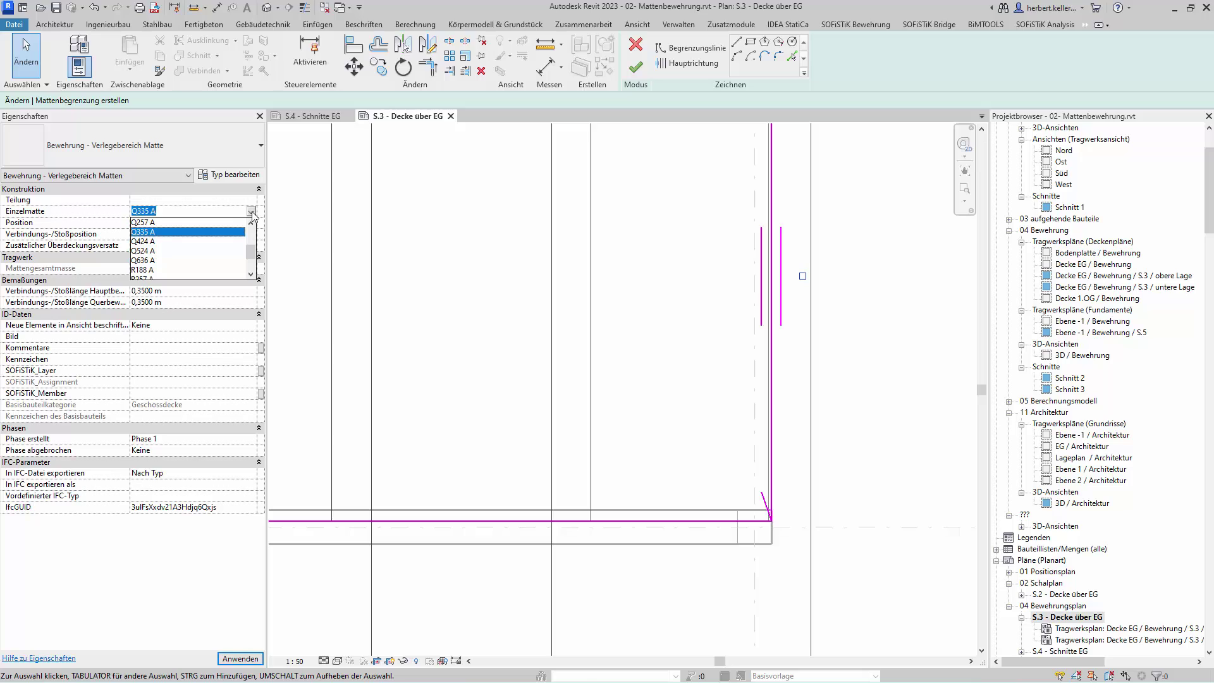
{"action": "left_click", "coordinate": [166, 223]}
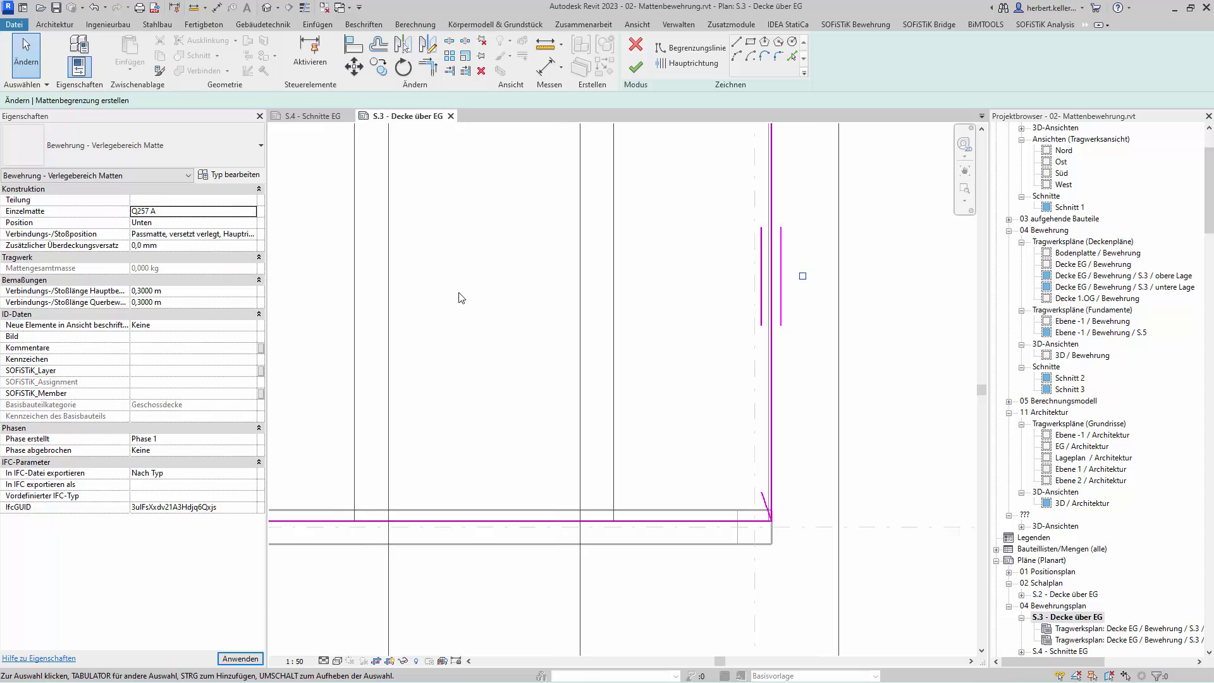
{"action": "scroll", "coordinate": [461, 298], "scroll_direction": "down", "scroll_amount": 2}
- Try aligning the main-direction mats to the top slab edge instead of the bottom
{"action": "scroll", "coordinate": [461, 298], "scroll_direction": "down", "scroll_amount": 1}
{"action": "scroll", "coordinate": [466, 420], "scroll_direction": "down", "scroll_amount": 1}
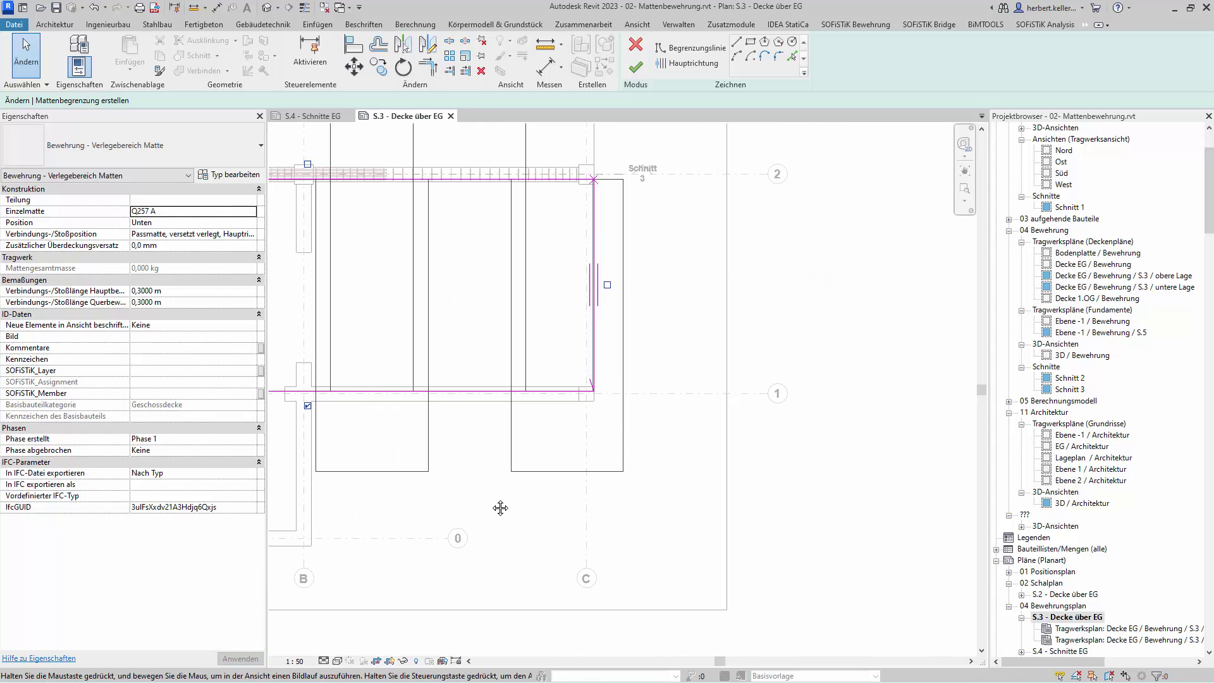
{"action": "mouse_move", "coordinate": [501, 506]}
{"action": "middle_mouse_down"}
{"action": "mouse_move", "coordinate": [737, 555]}
{"action": "mouse_move", "coordinate": [753, 573]}
{"action": "middle_mouse_up"}
{"action": "scroll", "coordinate": [737, 578], "scroll_direction": "down", "scroll_amount": 1}
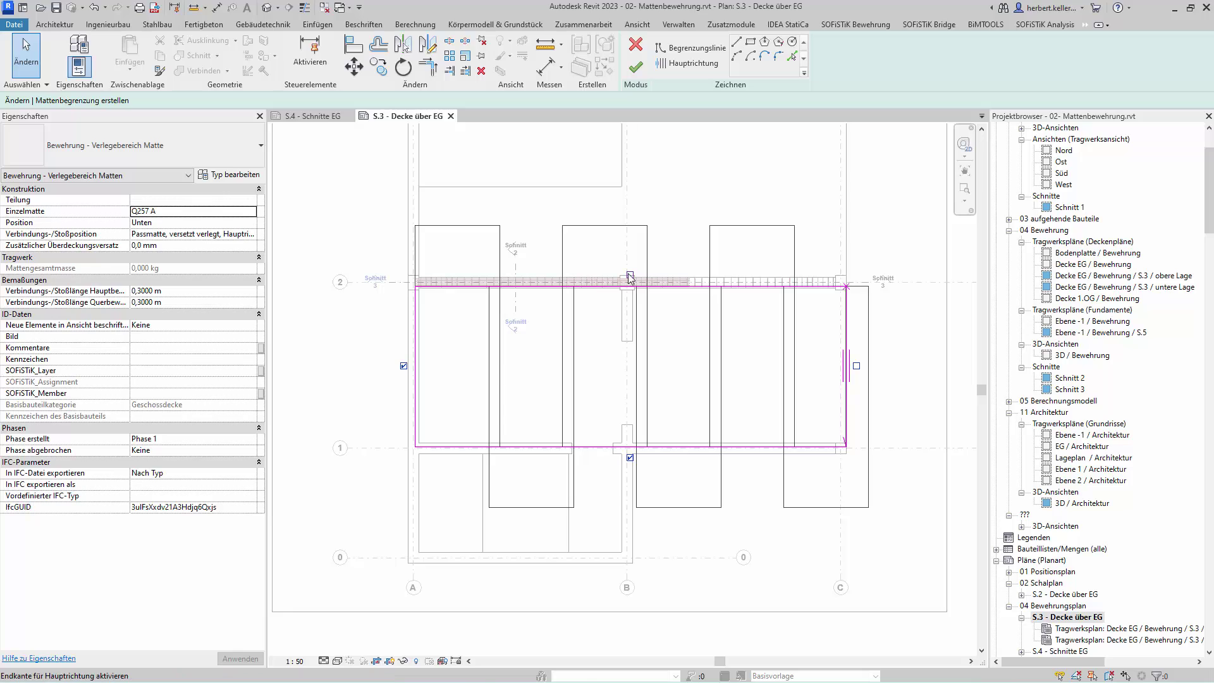
{"action": "left_click", "coordinate": [630, 458]}
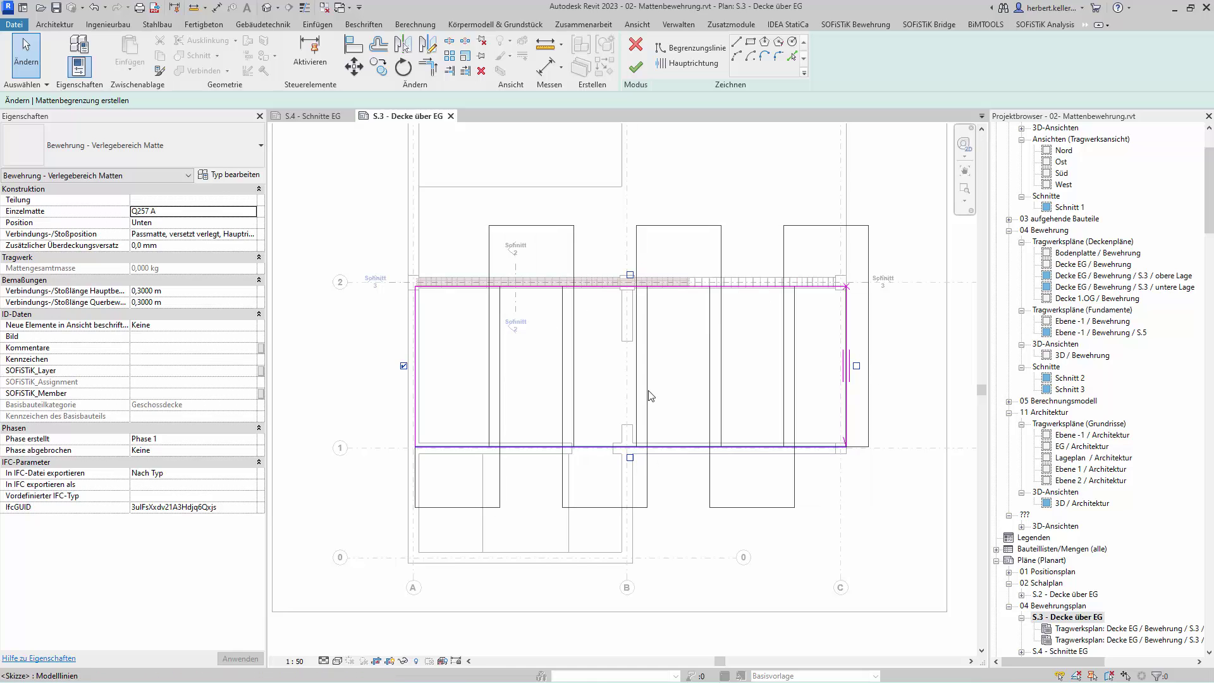
{"action": "left_click", "coordinate": [631, 276]}
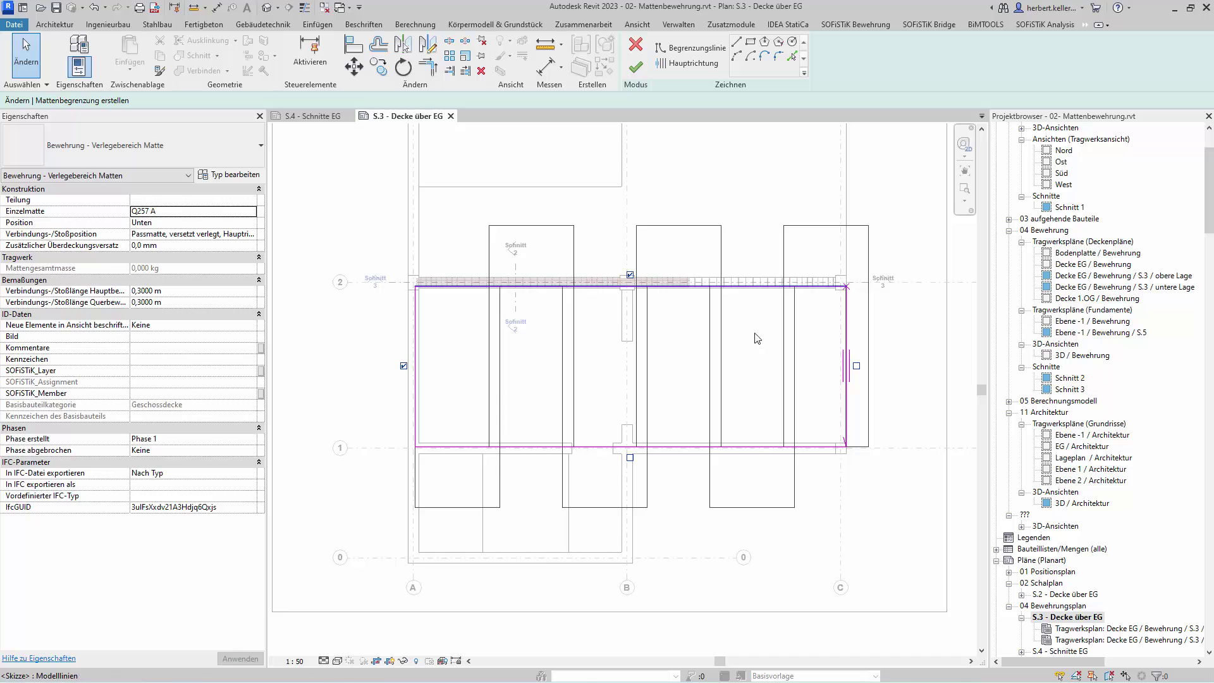
- Try right-edge cross alignment, then restore left and bottom edges and show joint-position choices
{"action": "left_click", "coordinate": [857, 366]}
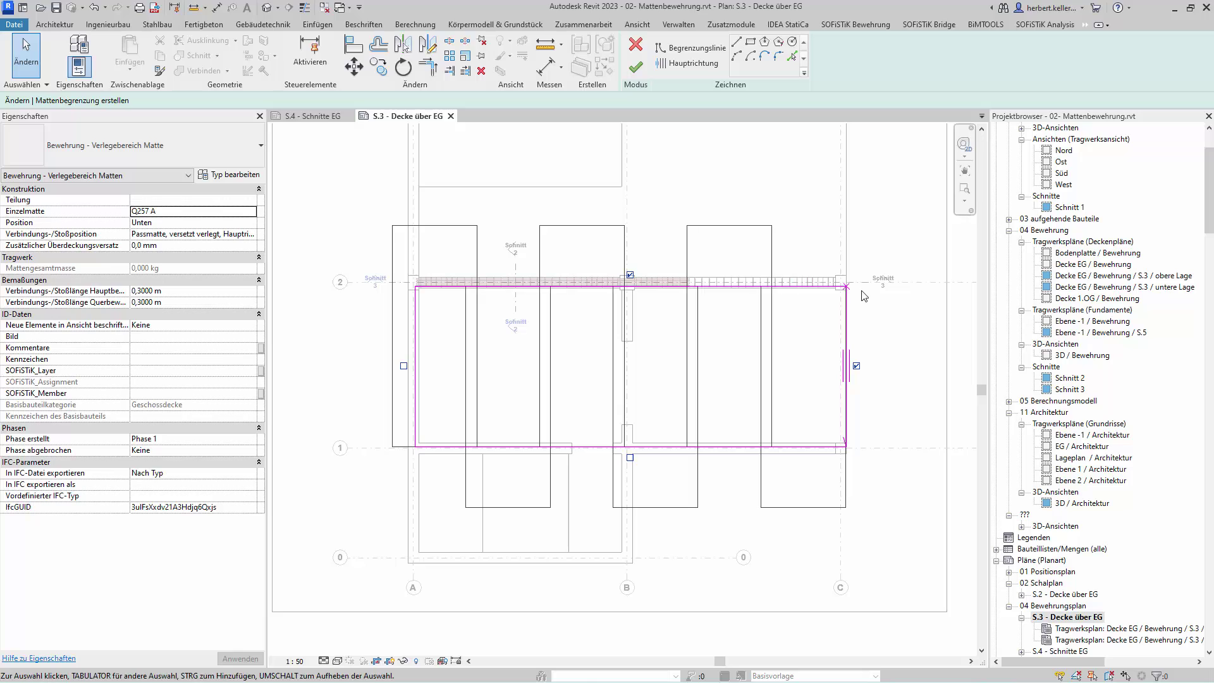
{"action": "left_click", "coordinate": [404, 366]}
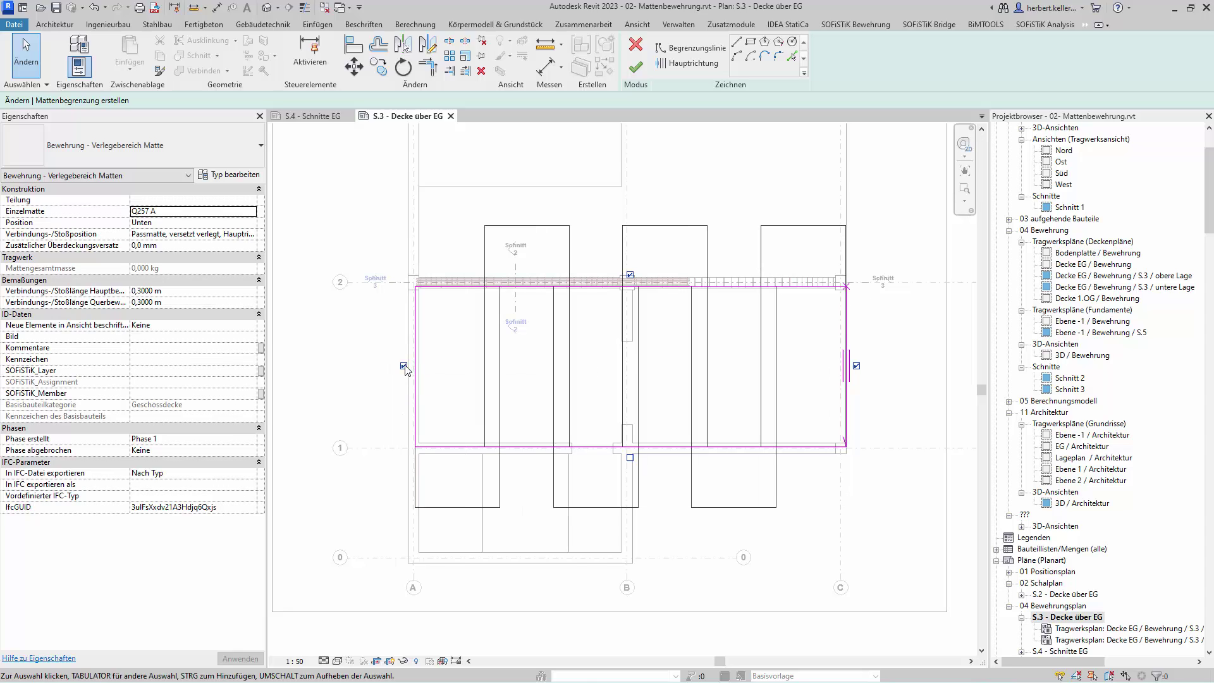
{"action": "left_click", "coordinate": [857, 366]}
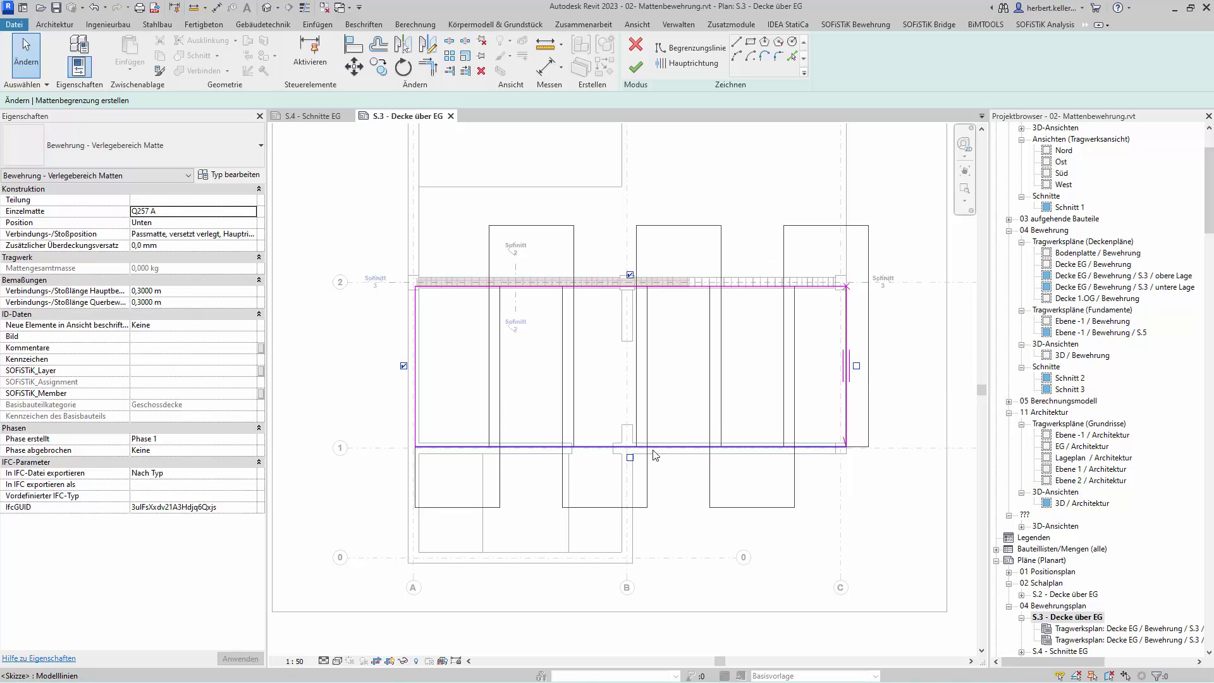
{"action": "left_click", "coordinate": [630, 457]}
{"action": "left_click", "coordinate": [629, 275]}
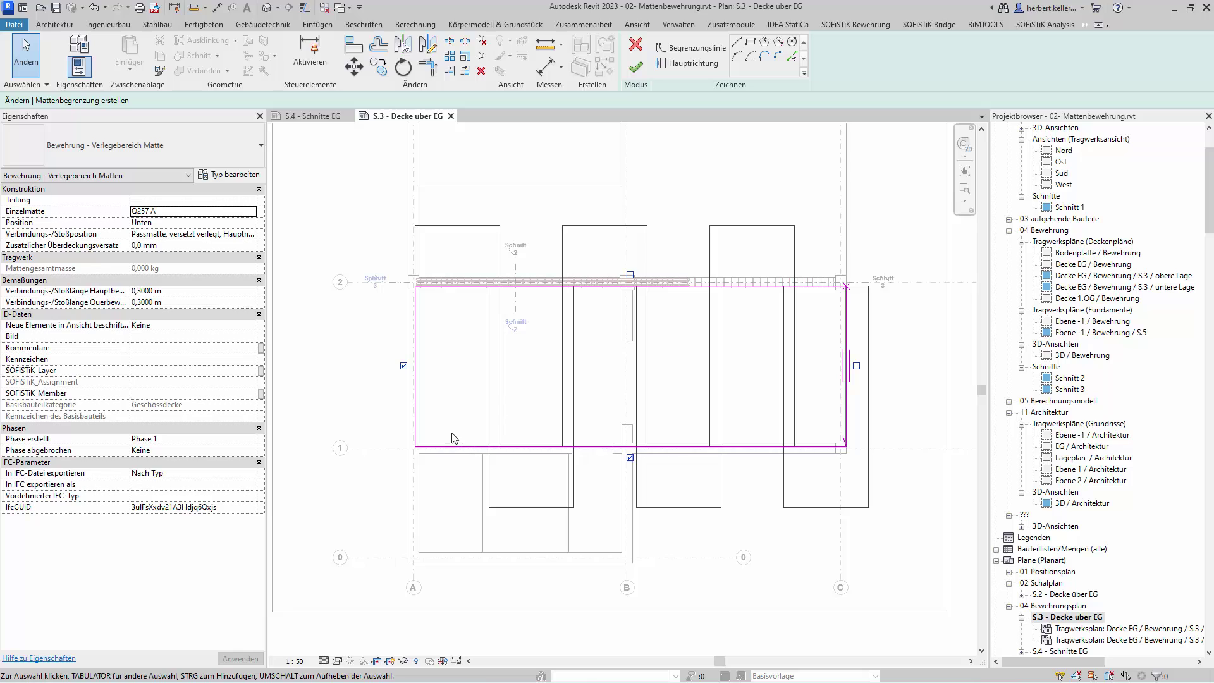
{"action": "left_click", "coordinate": [251, 234]}
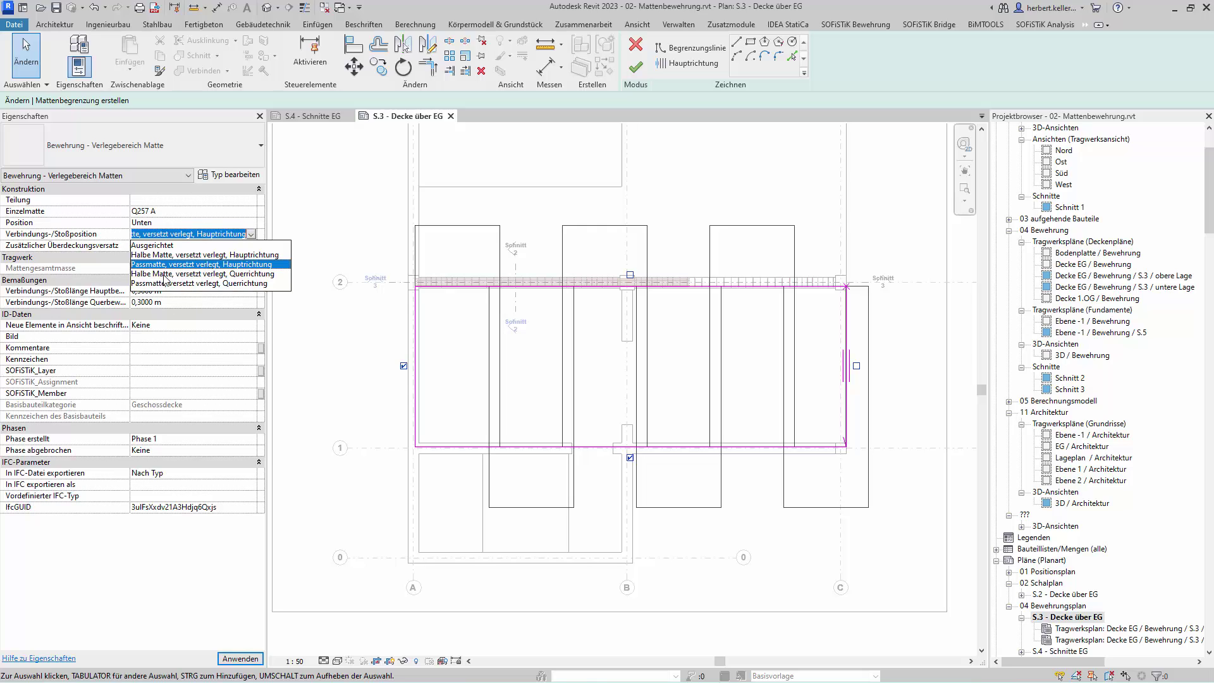
- Confirm the 'Halbe Matte, versetzt verlegt, Querrichtung' joint position and finish the Q257 A mat area
{"action": "key", "text": "Return"}
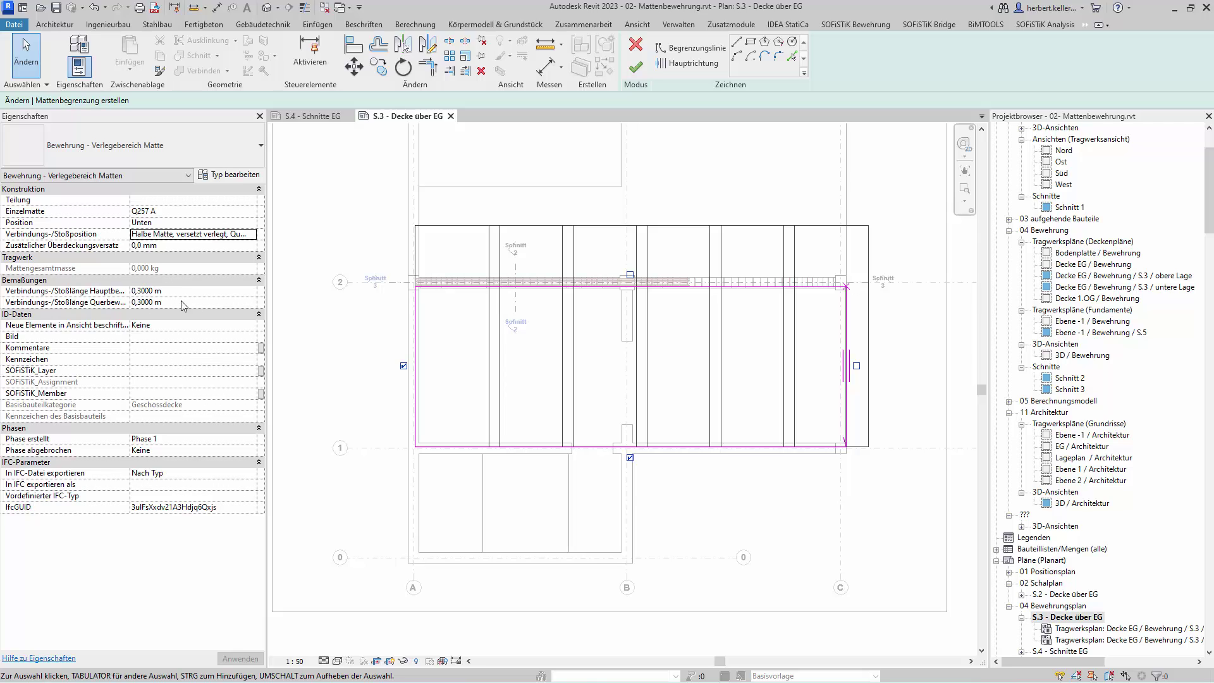
{"action": "left_click", "coordinate": [629, 69]}
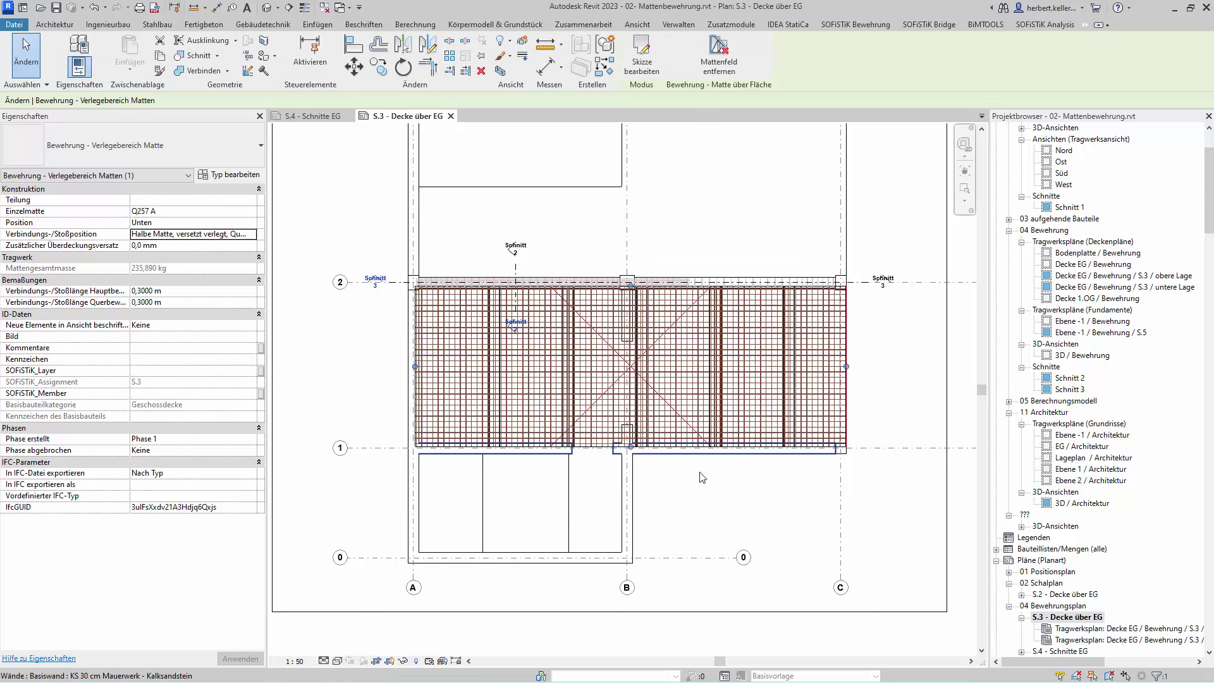
{"action": "scroll", "coordinate": [702, 477], "scroll_direction": "up", "scroll_amount": 1}
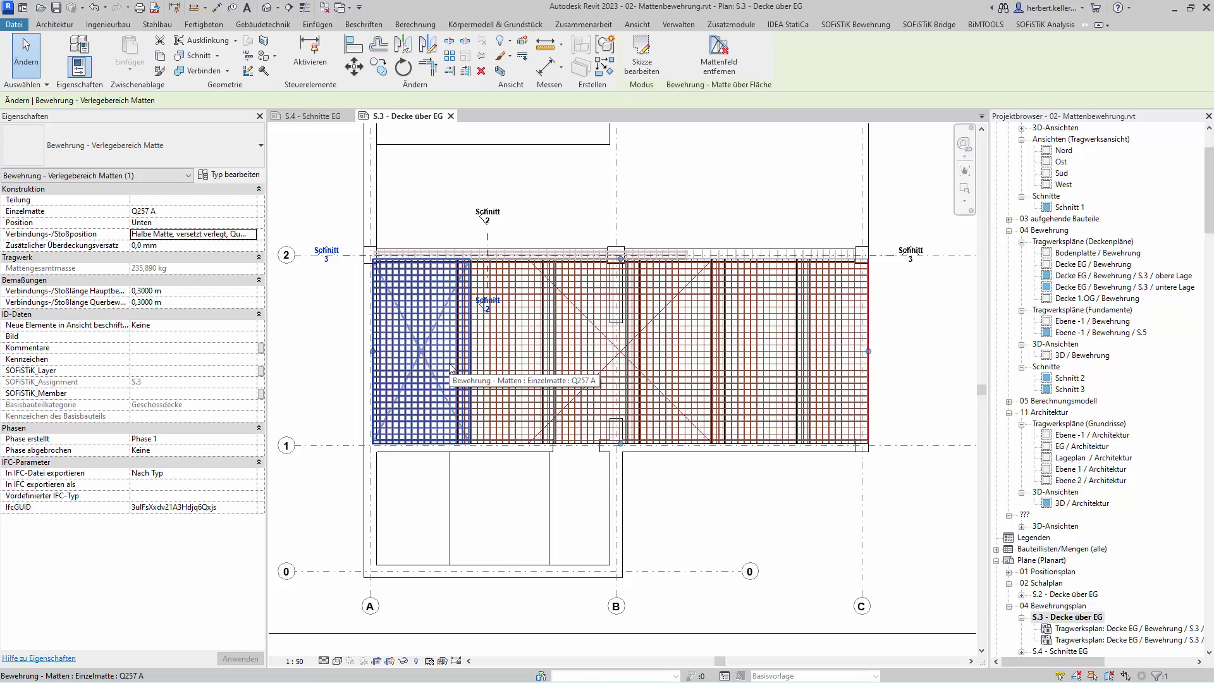
{"action": "left_click", "coordinate": [648, 210]}
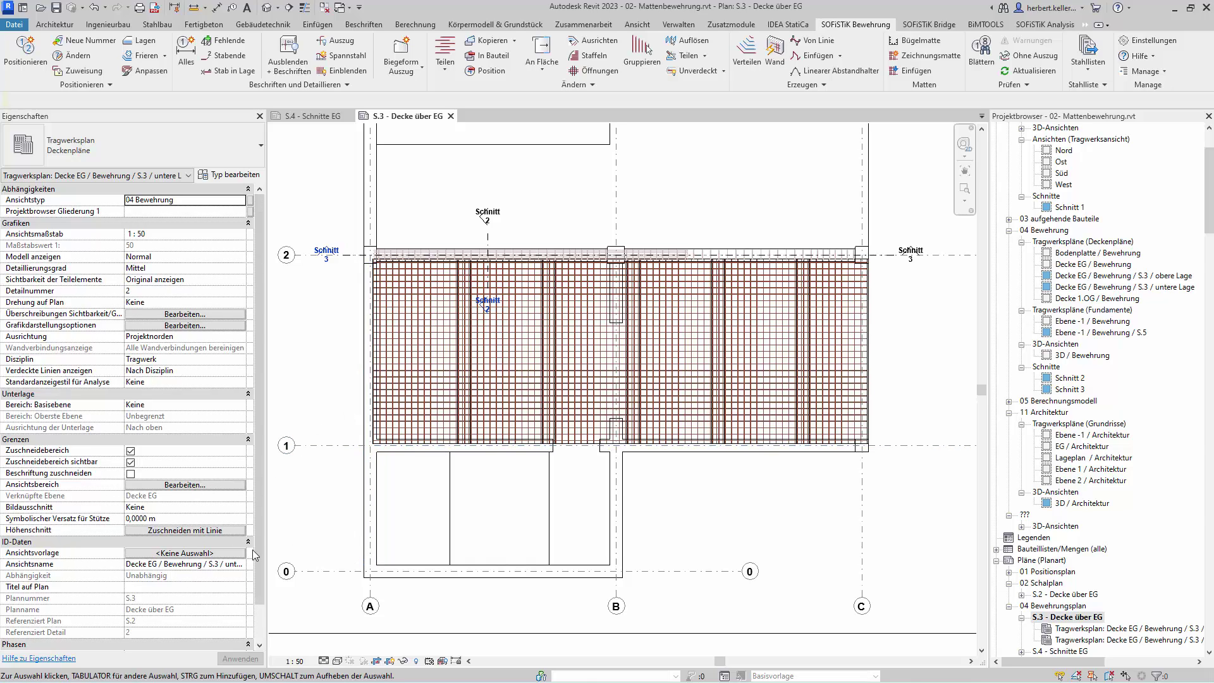
- Hide the Mattenstab subcategory of Bewehrung - Matten in this plan view via VG
{"action": "key", "text": "v"}
{"action": "key", "text": "g"}
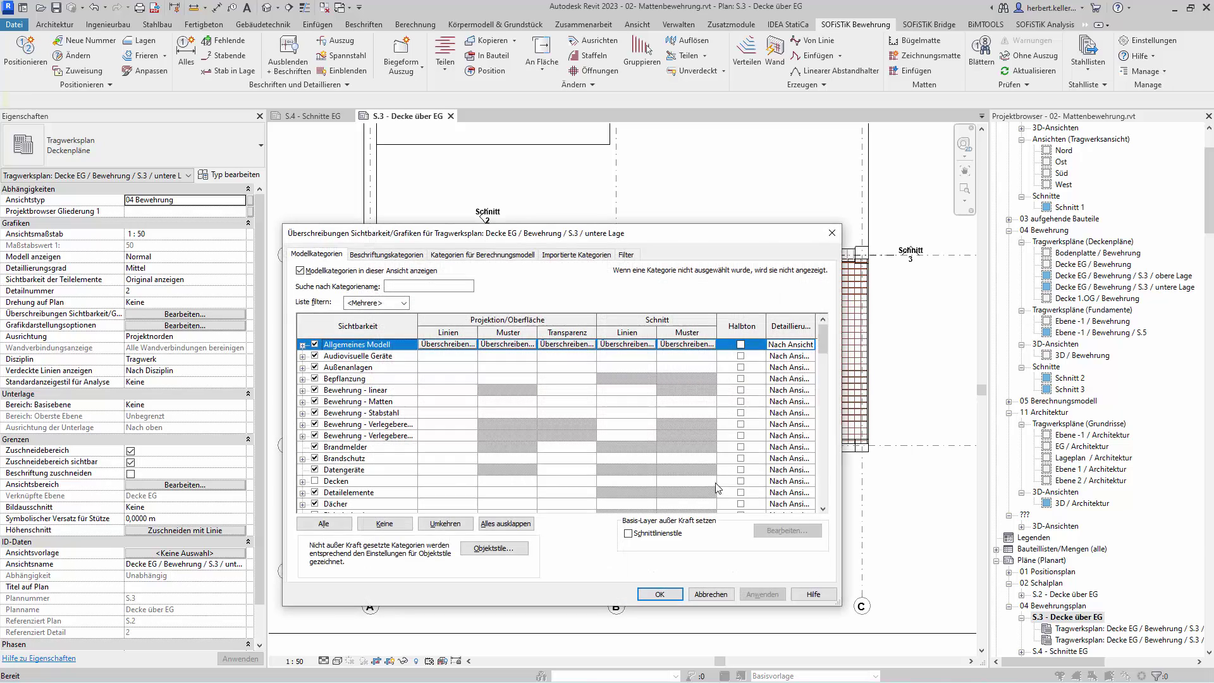
{"action": "left_click", "coordinate": [302, 402]}
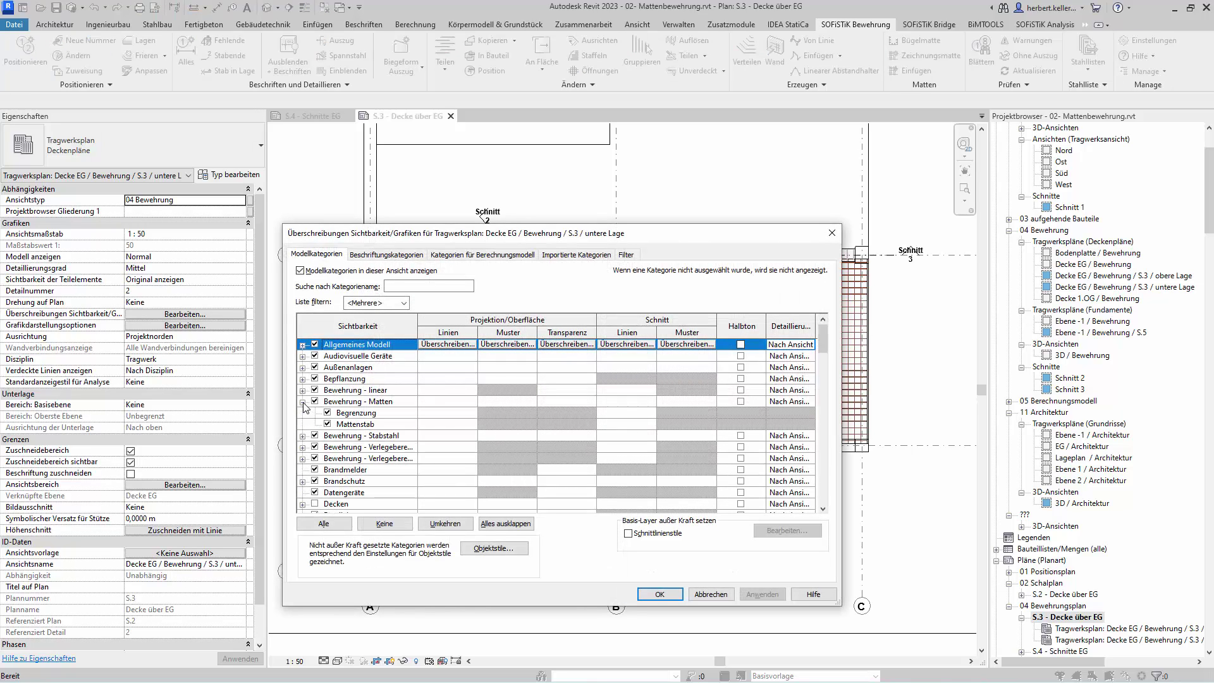
{"action": "left_click", "coordinate": [328, 425]}
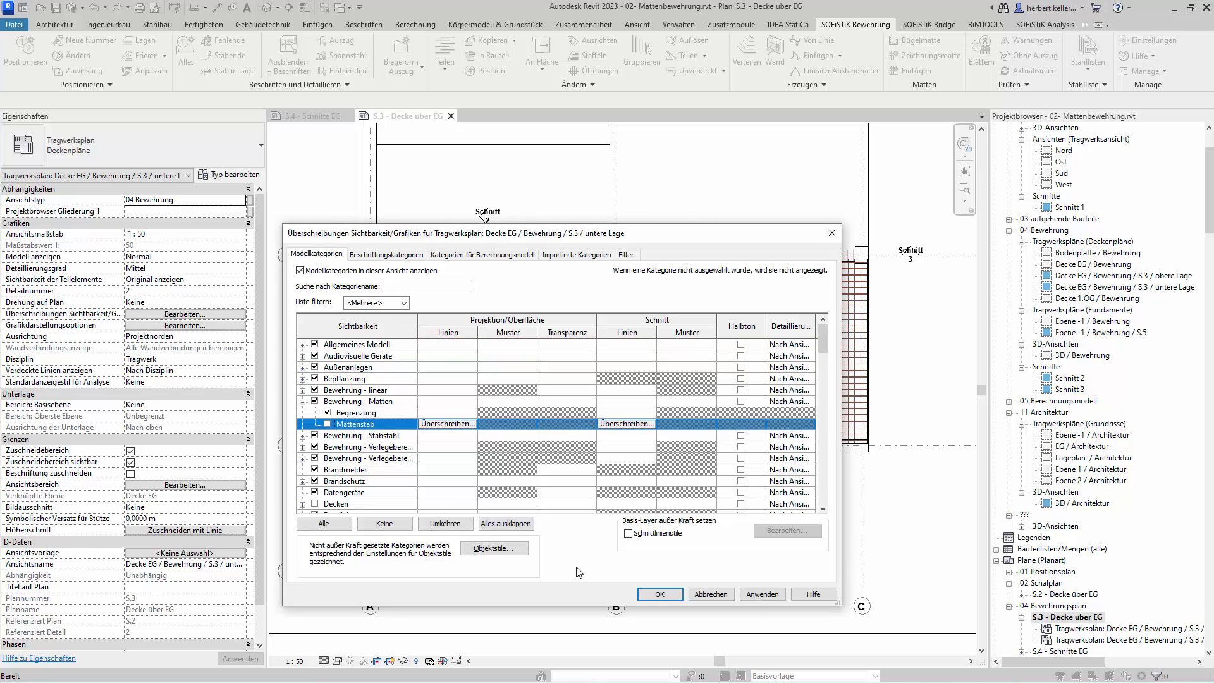
{"action": "left_click", "coordinate": [656, 595]}
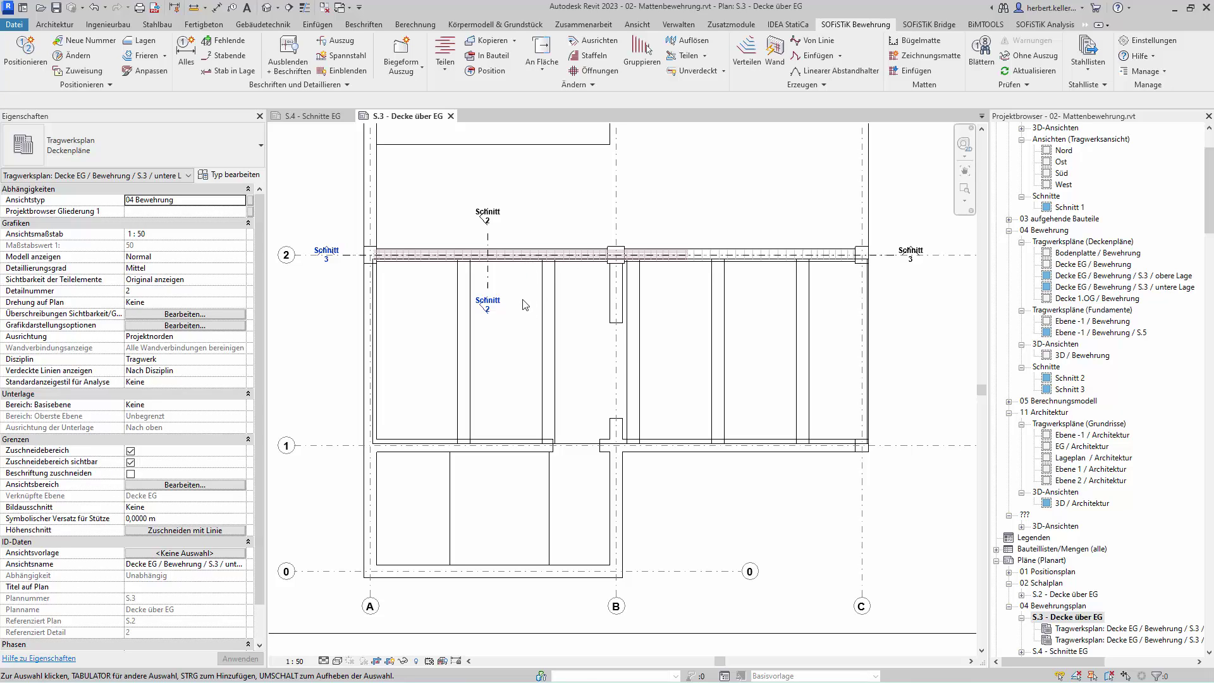
- Go to sheet S.4 - Schnitte EG and activate the Schnitt 2 viewport
{"action": "left_click", "coordinate": [313, 116]}
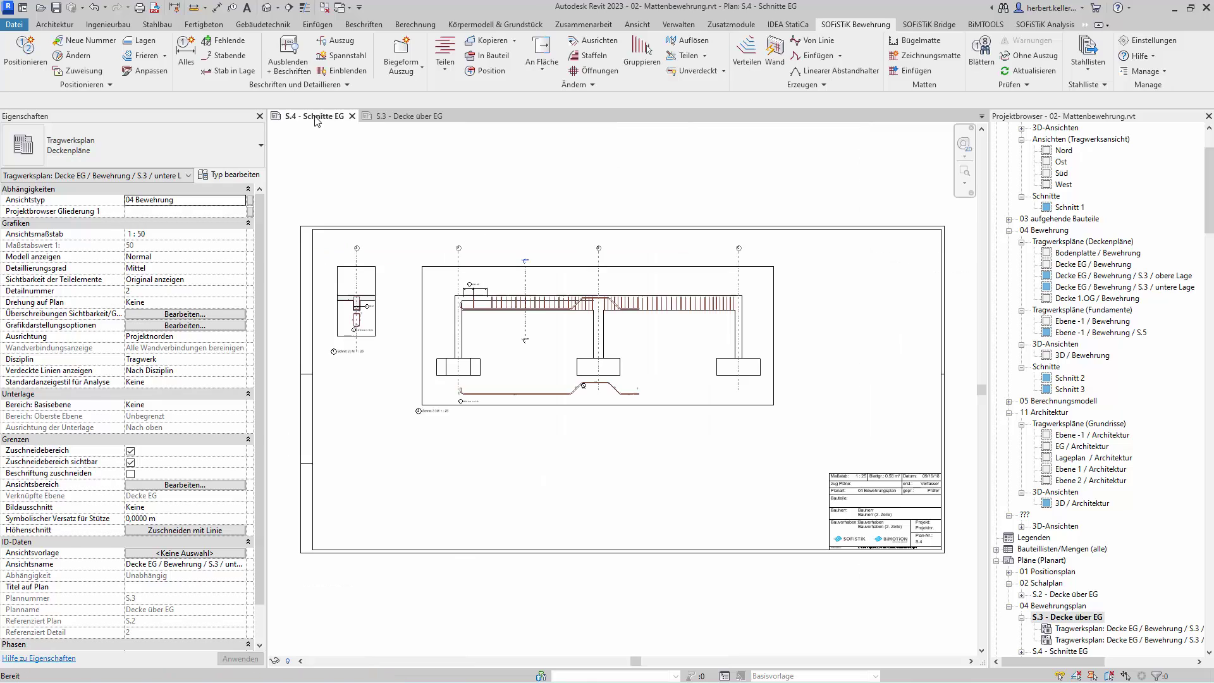
{"action": "scroll", "coordinate": [313, 293], "scroll_direction": "up", "scroll_amount": 5}
{"action": "scroll", "coordinate": [330, 298], "scroll_direction": "up", "scroll_amount": 4}
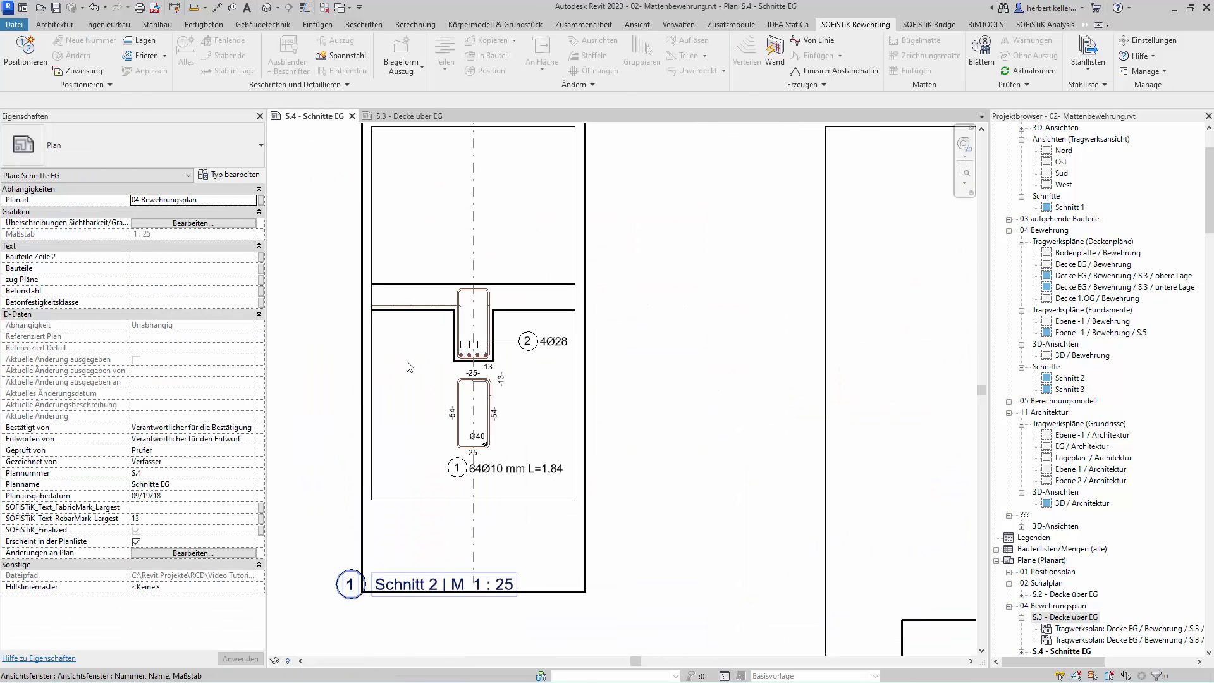
{"action": "double_click", "coordinate": [425, 334]}
{"action": "scroll", "coordinate": [425, 330], "scroll_direction": "up", "scroll_amount": 2}
{"action": "scroll", "coordinate": [468, 295], "scroll_direction": "up", "scroll_amount": 2}
{"action": "scroll", "coordinate": [469, 294], "scroll_direction": "up", "scroll_amount": 2}
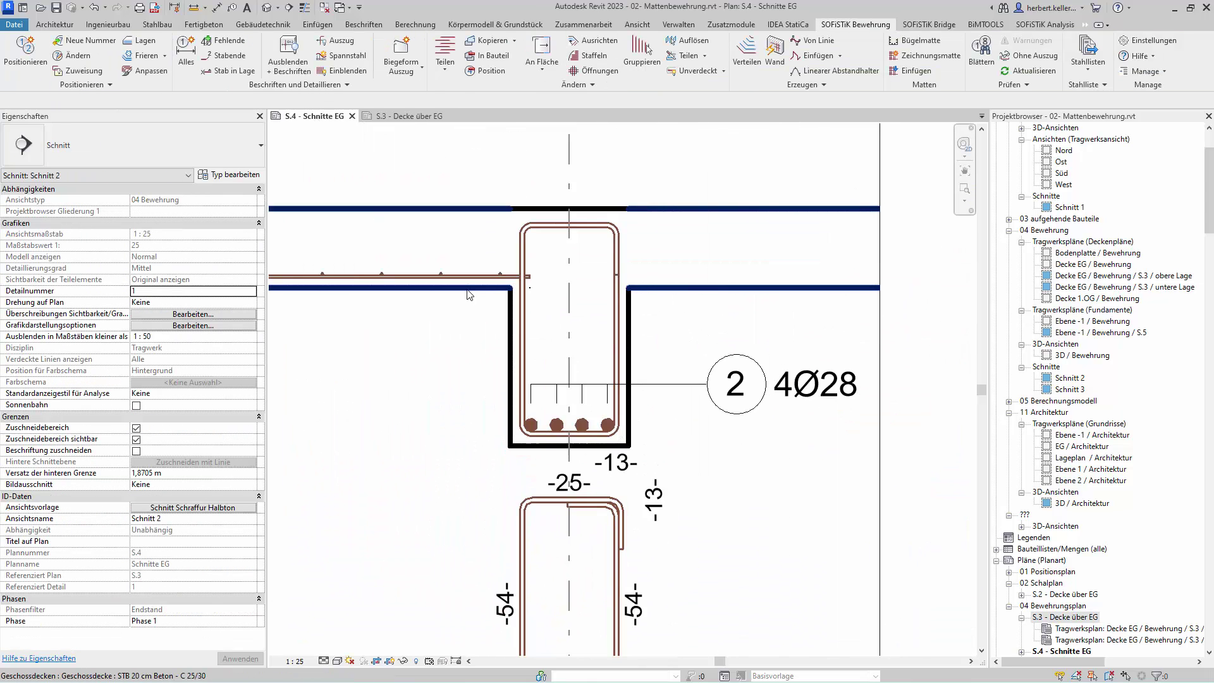
{"action": "scroll", "coordinate": [469, 294], "scroll_direction": "up", "scroll_amount": 2}
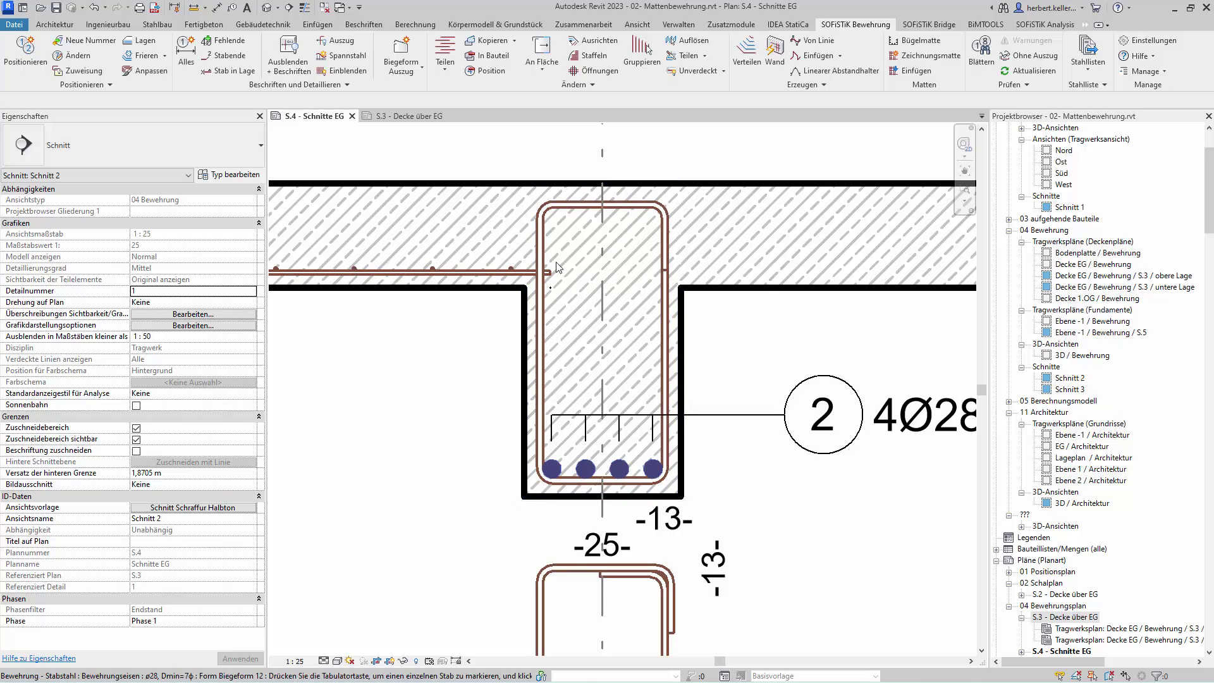
- Cycle the pre-selection between stirrup and bars, then return to sheet S.3 – Decke über EG
{"action": "key", "text": "Tab"}
{"action": "key", "text": "Tab"}
{"action": "key", "text": "Tab"}
{"action": "key", "text": "Tab"}
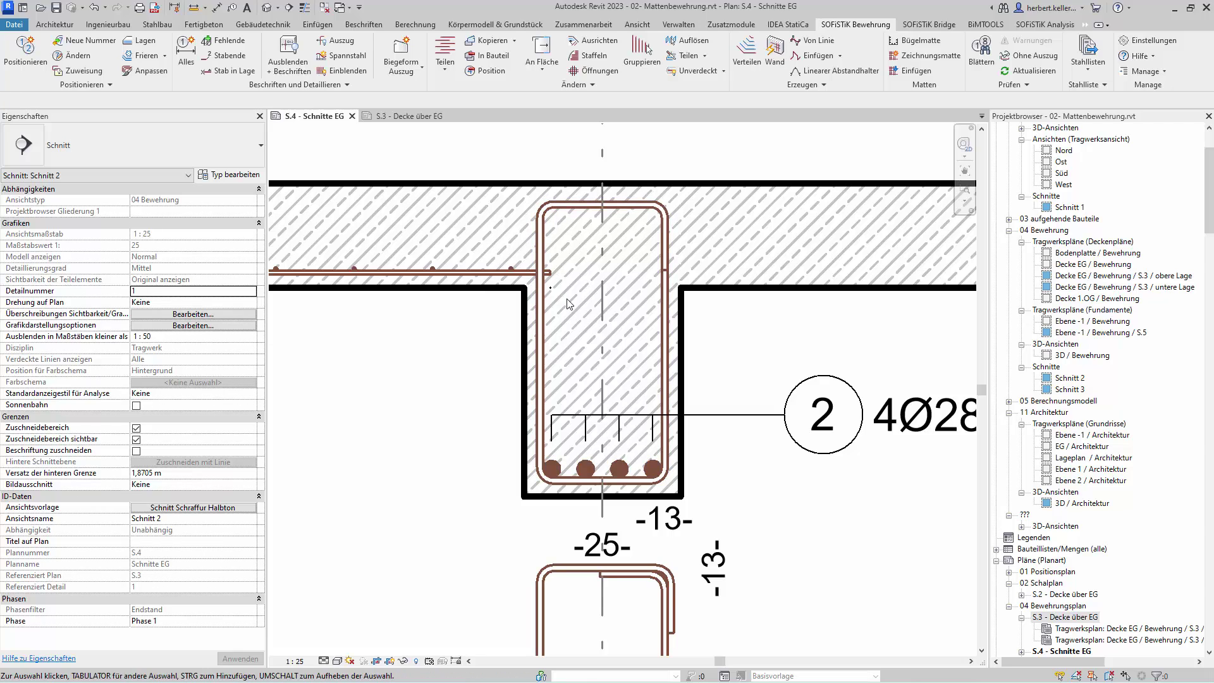
{"action": "key", "text": "Tab"}
{"action": "left_click", "coordinate": [423, 117]}
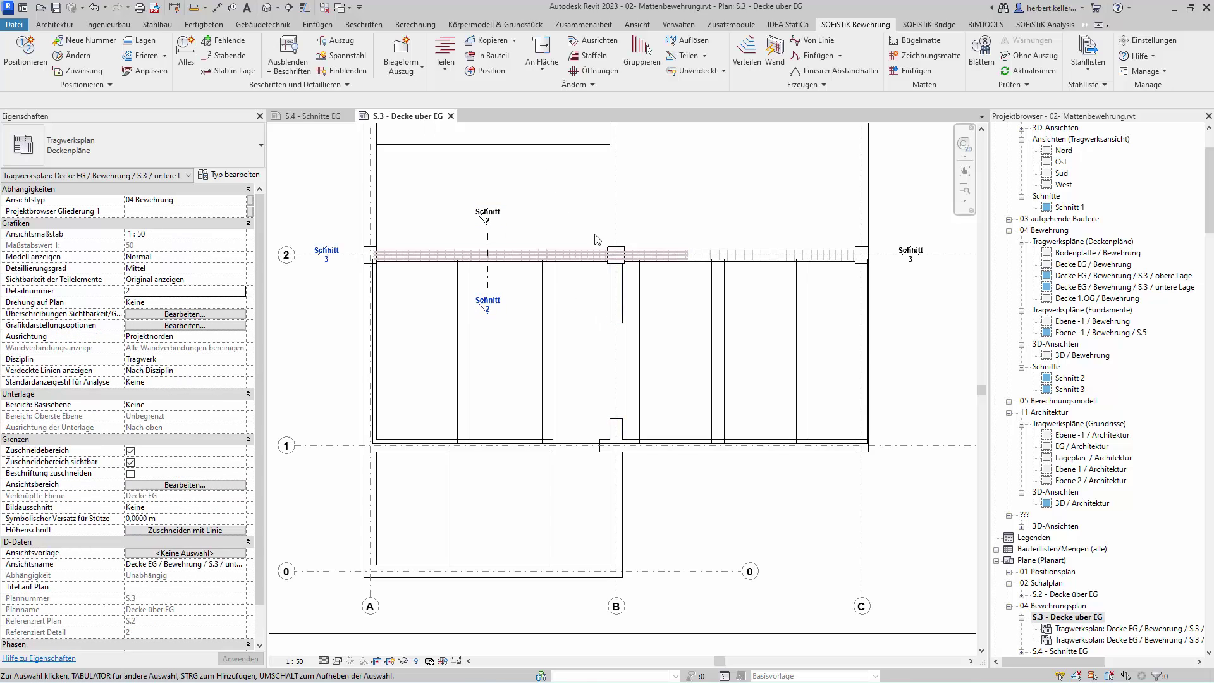
- Zoom out to show both slab viewports and the title block, then deactivate the active viewport
{"action": "scroll", "coordinate": [594, 241], "scroll_direction": "down", "scroll_amount": 2}
{"action": "scroll", "coordinate": [592, 313], "scroll_direction": "down", "scroll_amount": 2}
{"action": "scroll", "coordinate": [592, 313], "scroll_direction": "down", "scroll_amount": 2}
{"action": "scroll", "coordinate": [592, 313], "scroll_direction": "down", "scroll_amount": 1}
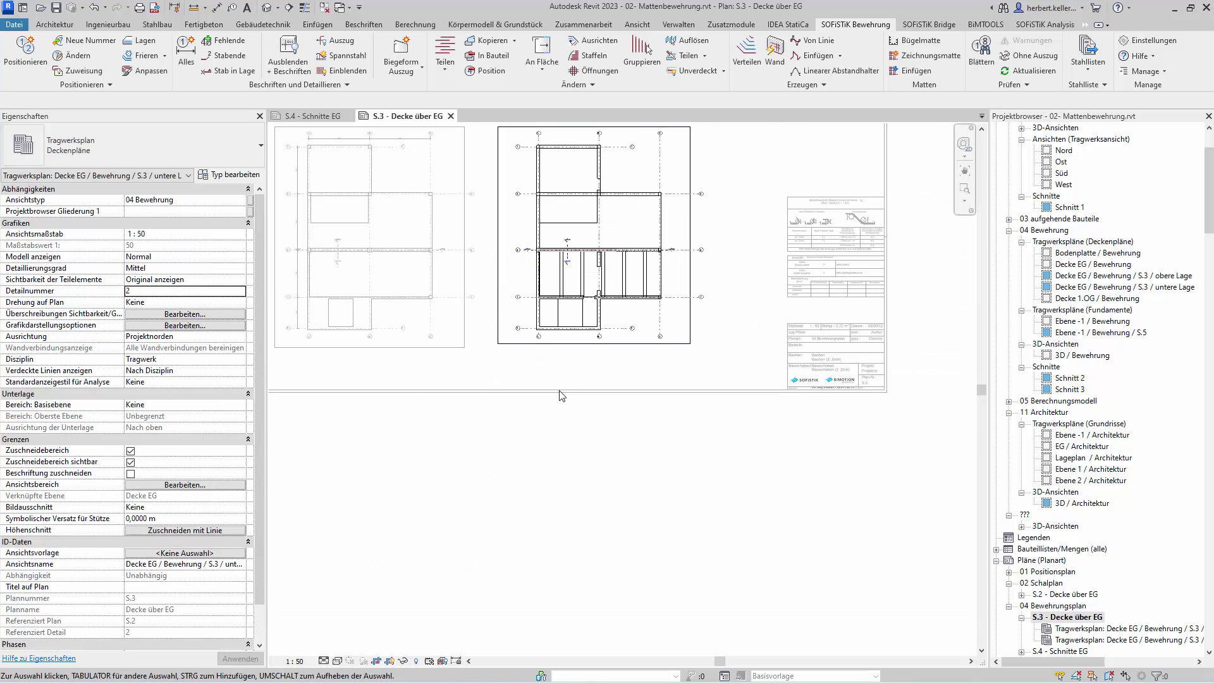
{"action": "middle_click_drag", "start_coordinate": [566, 398], "coordinate": [656, 507]}
{"action": "scroll", "coordinate": [656, 507], "scroll_direction": "down", "scroll_amount": 1}
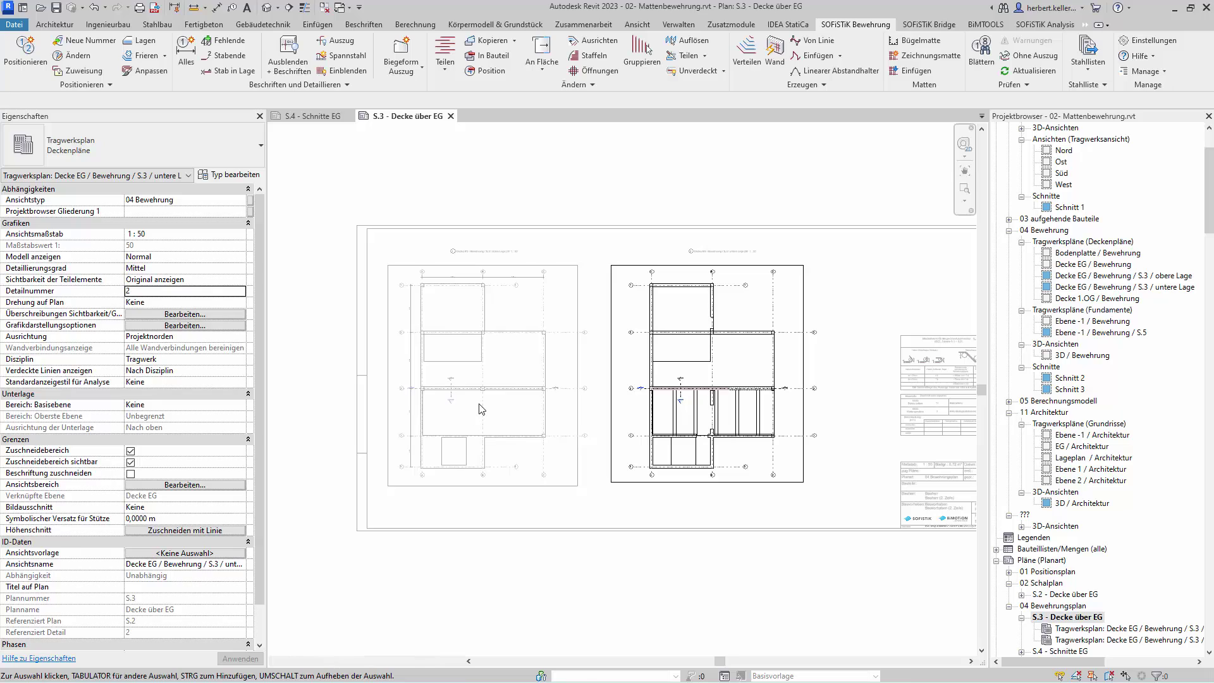
{"action": "double_click", "coordinate": [481, 437]}
{"action": "scroll", "coordinate": [493, 418], "scroll_direction": "up", "scroll_amount": 2}
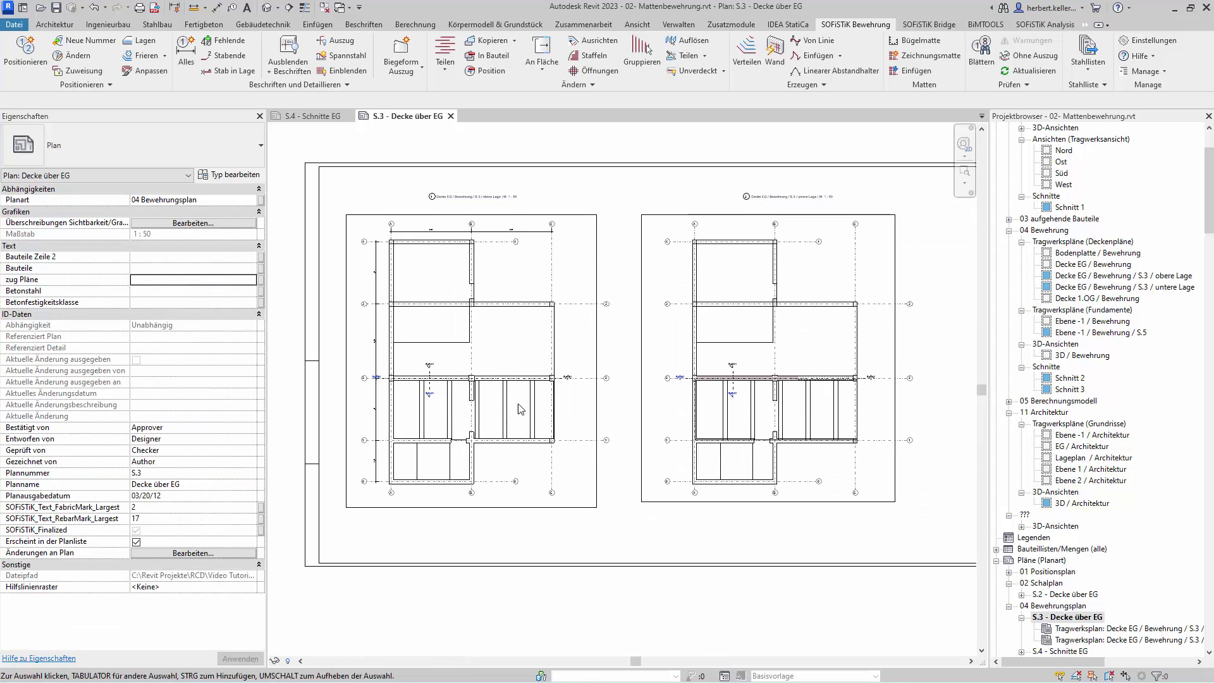
{"action": "scroll", "coordinate": [559, 325], "scroll_direction": "up", "scroll_amount": 1}
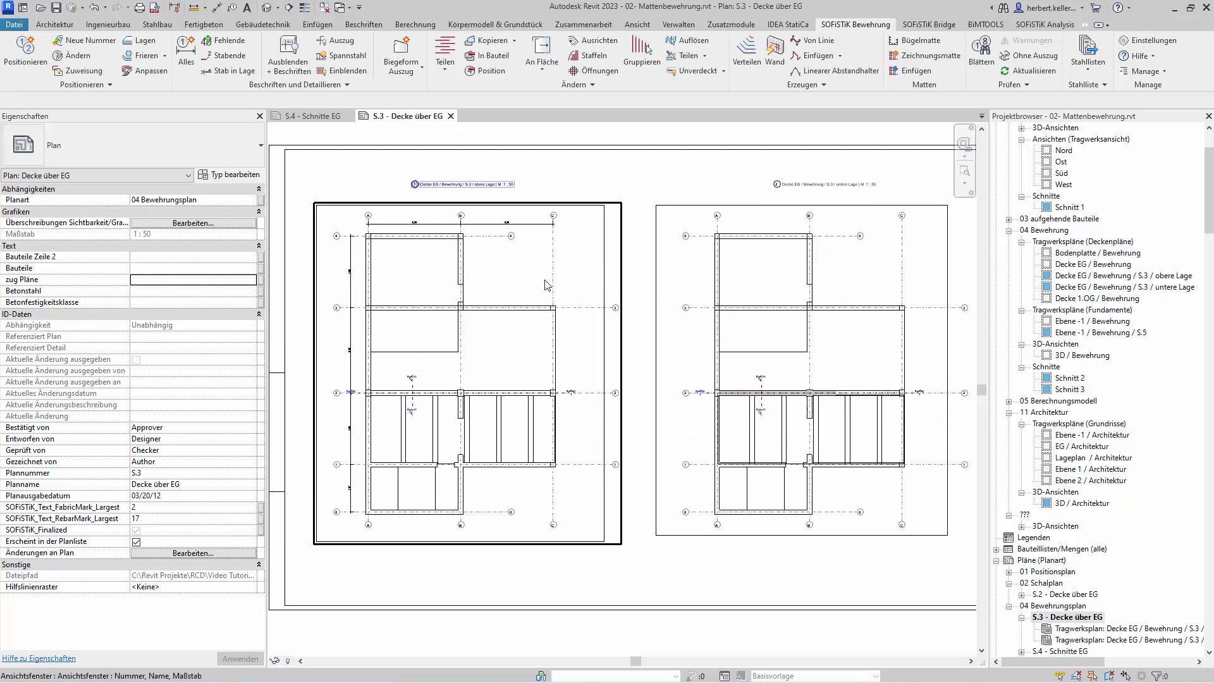
{"action": "scroll", "coordinate": [552, 300], "scroll_direction": "up", "scroll_amount": 1}
{"action": "scroll", "coordinate": [547, 284], "scroll_direction": "up", "scroll_amount": 1}
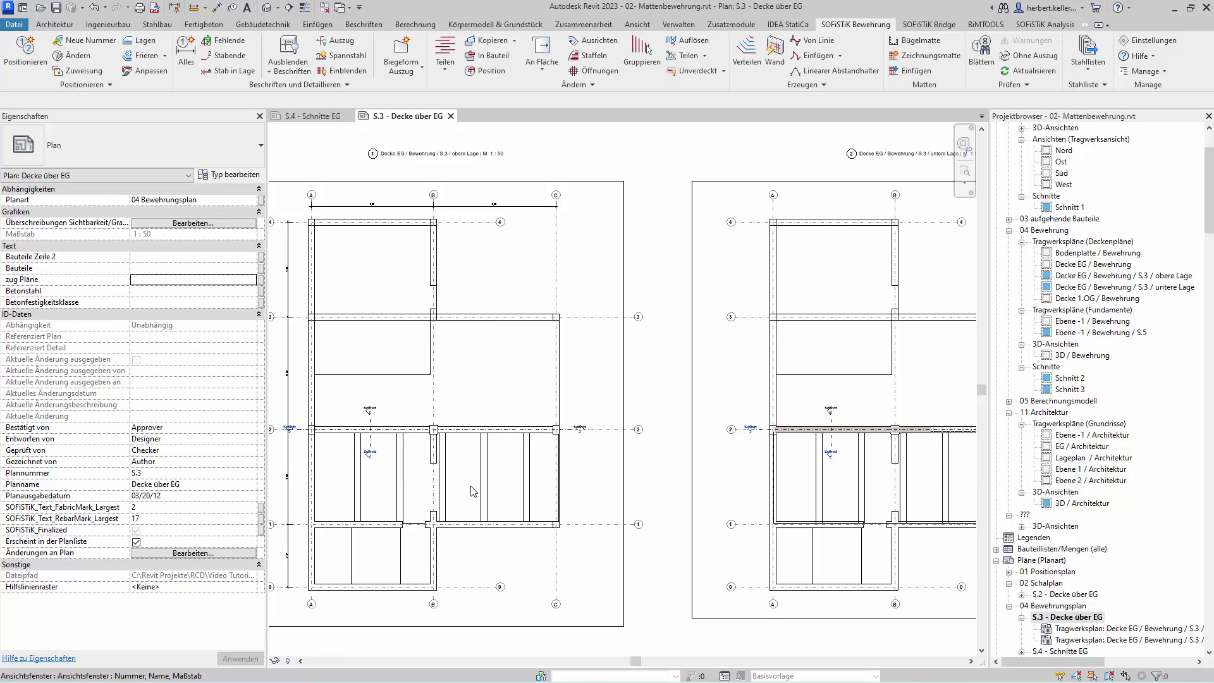
- Activate the untere Lage viewport and check a Q257 A mat's properties: layer B, assignment S.3
{"action": "left_click", "coordinate": [147, 49]}
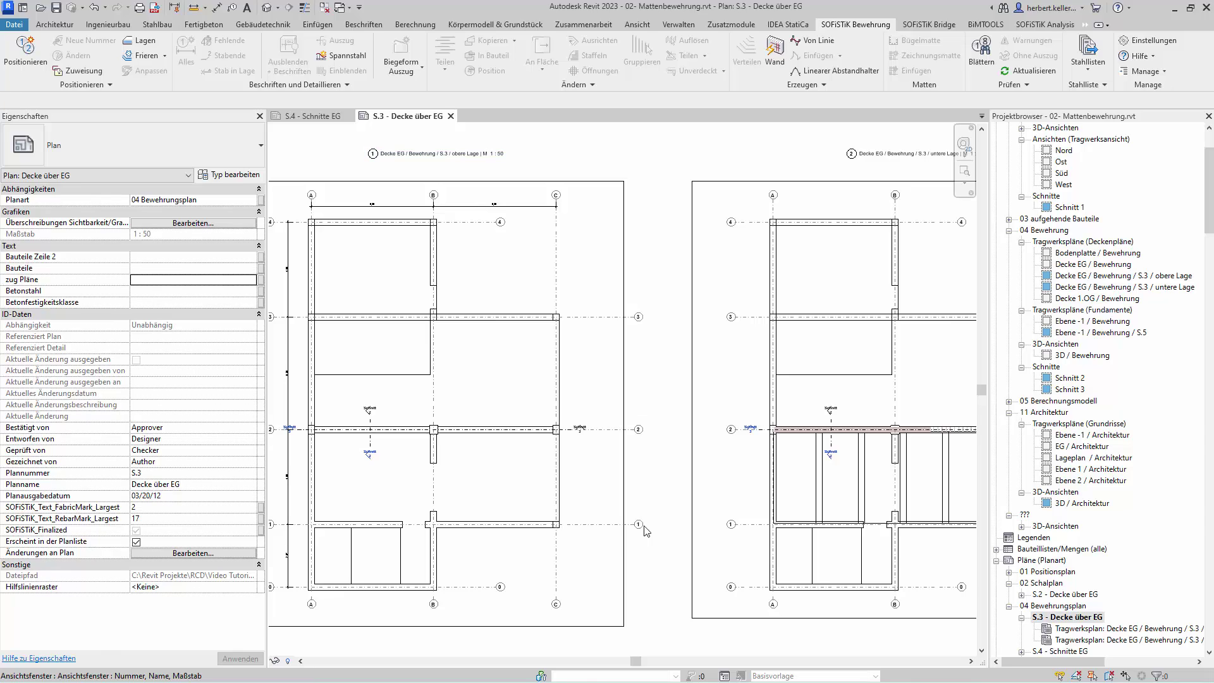
{"action": "scroll", "coordinate": [864, 483], "scroll_direction": "up", "scroll_amount": 2}
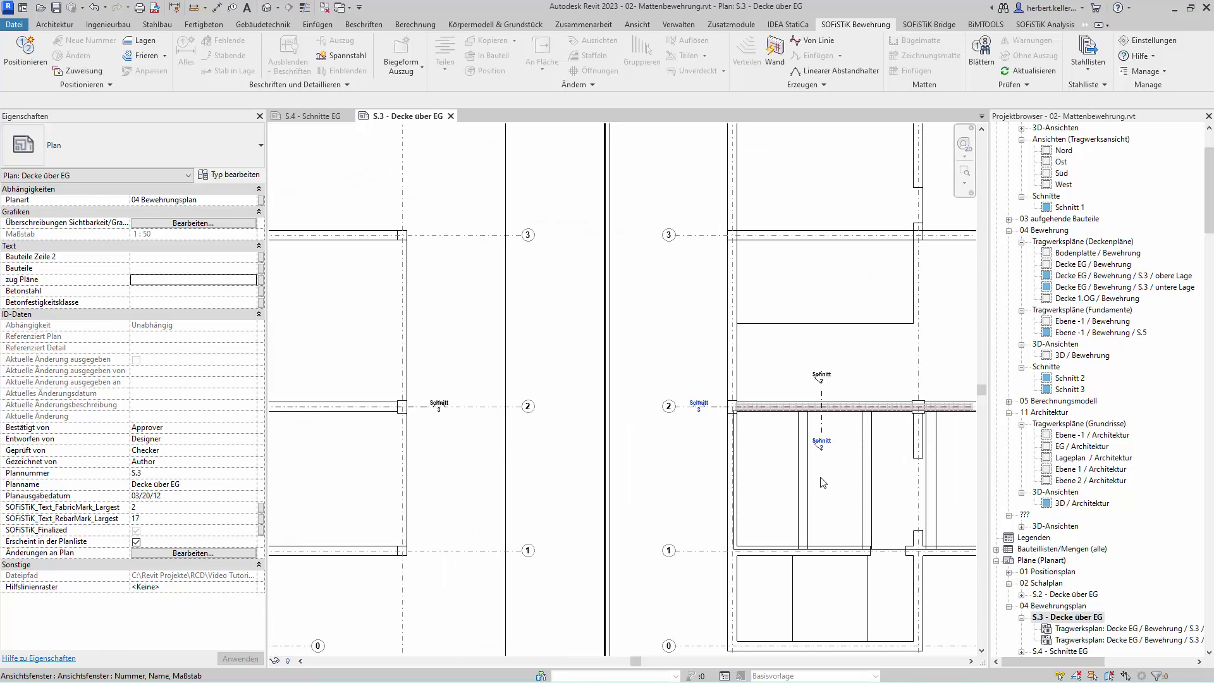
{"action": "double_click", "coordinate": [809, 470]}
{"action": "left_click", "coordinate": [809, 469]}
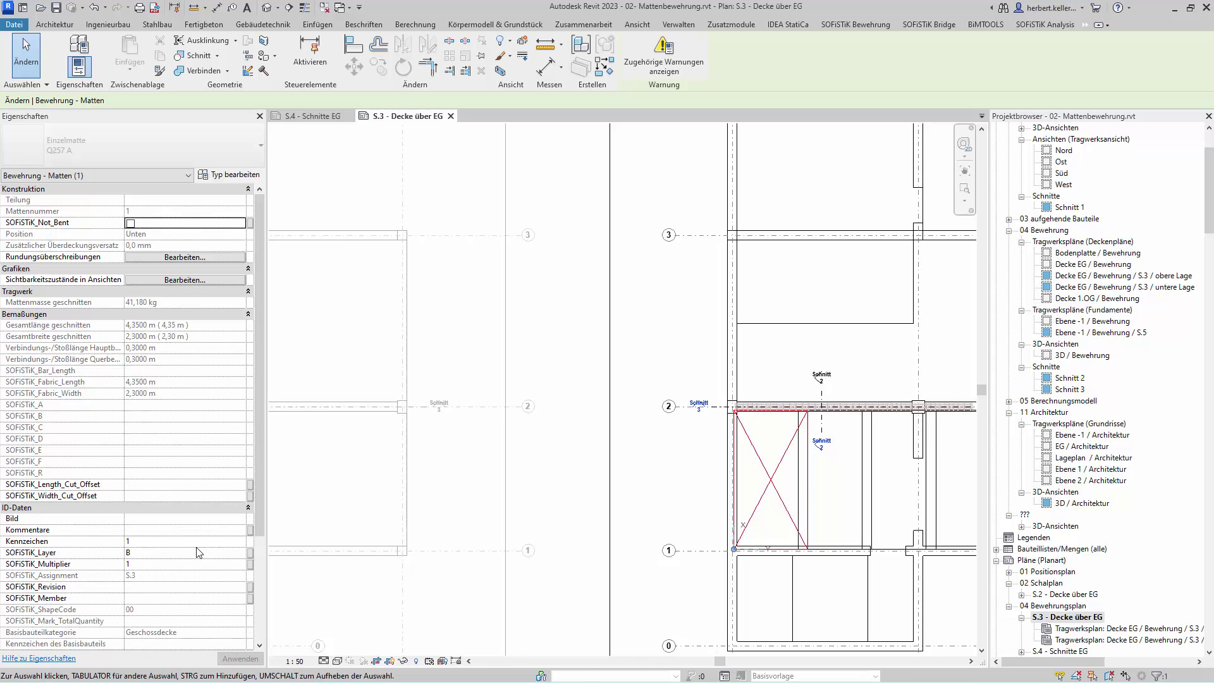
{"action": "left_click", "coordinate": [561, 450]}
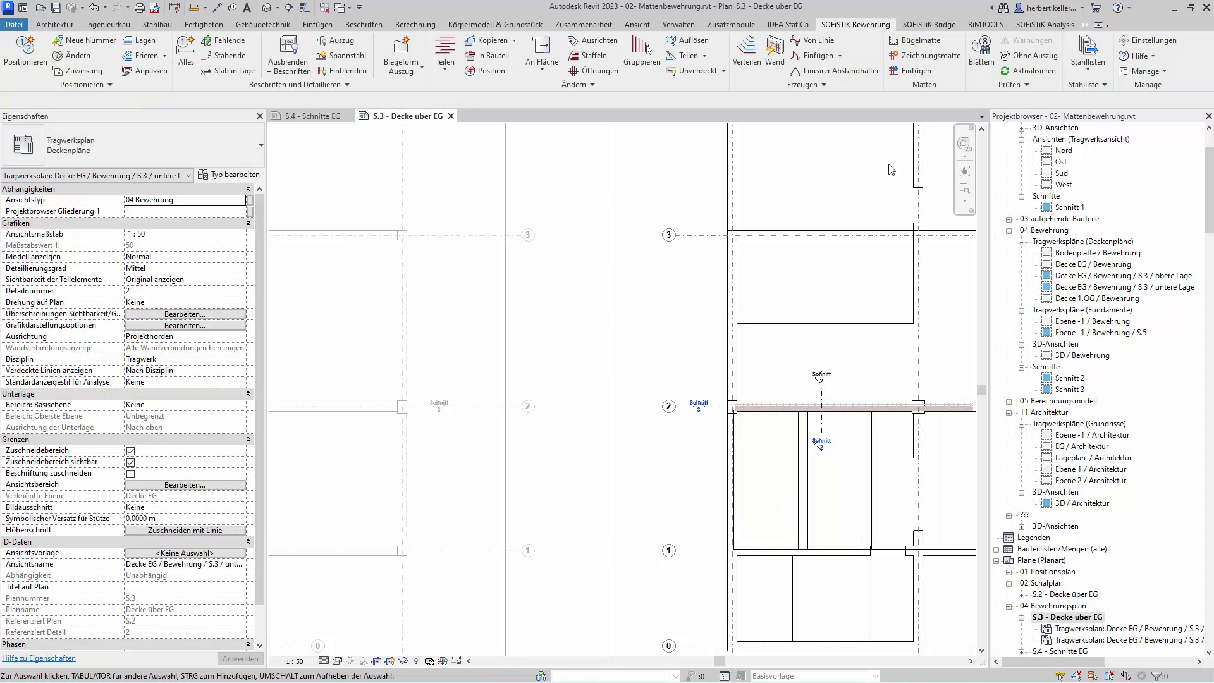
{"action": "left_click", "coordinate": [1146, 49]}
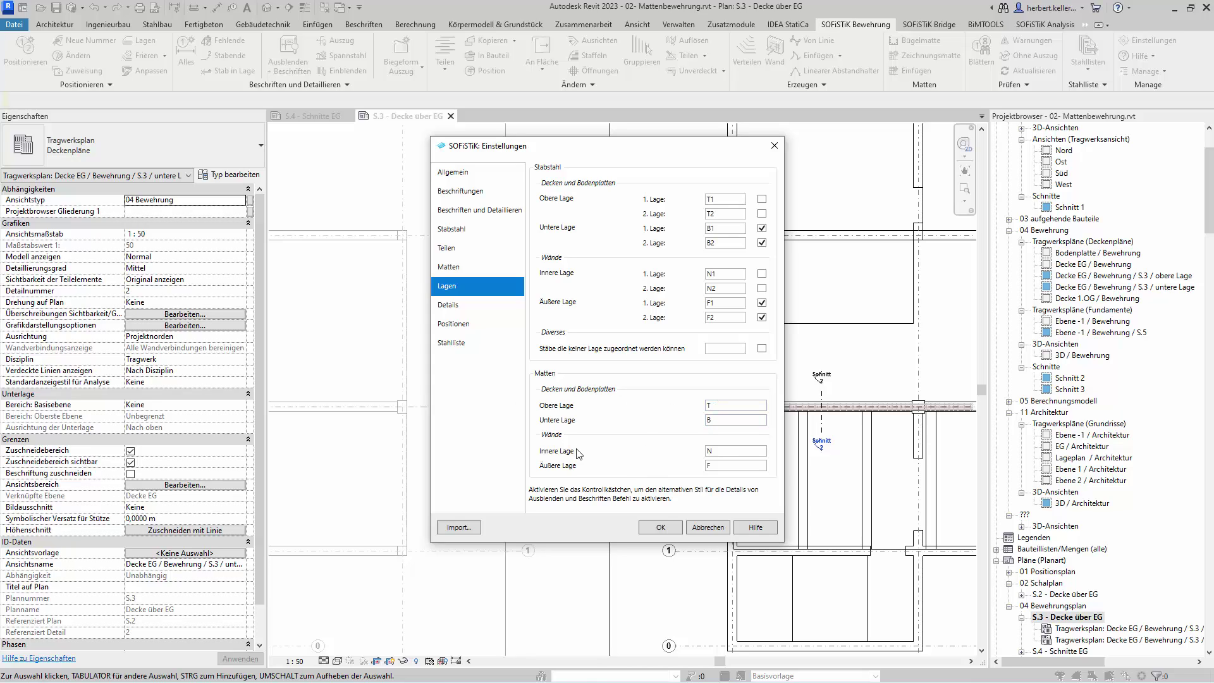
{"action": "left_click", "coordinate": [718, 453]}
{"action": "left_click", "coordinate": [722, 468]}
{"action": "left_click", "coordinate": [712, 423]}
{"action": "left_click", "coordinate": [707, 527]}
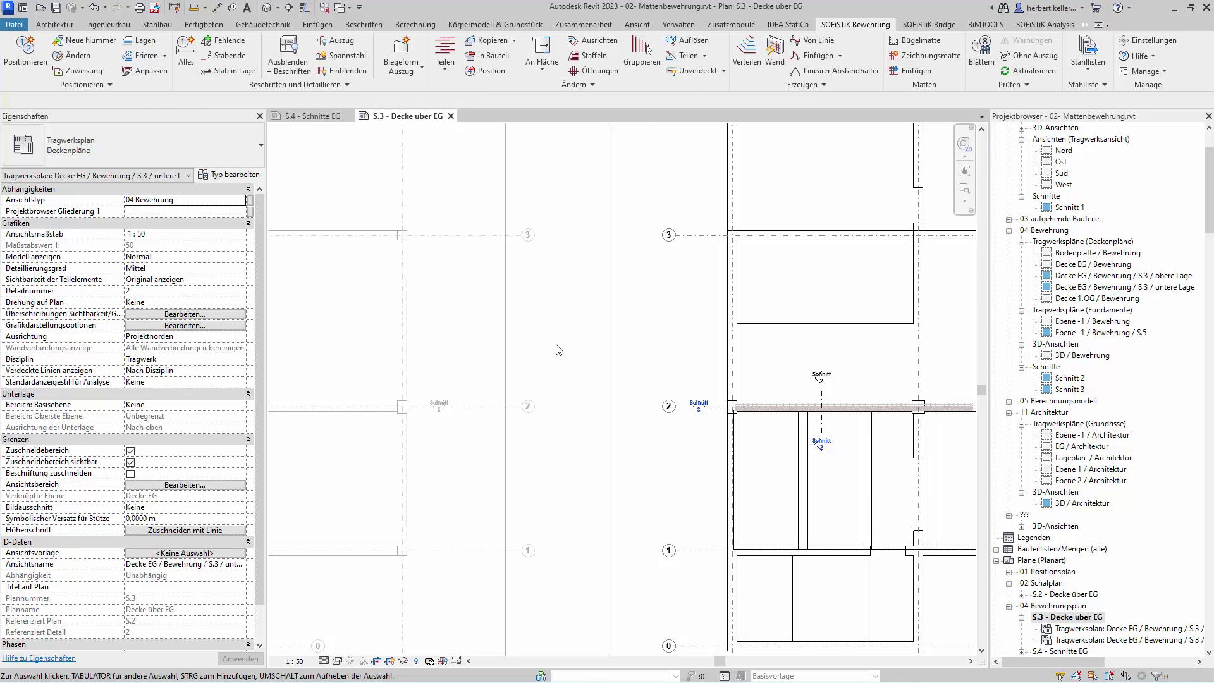
{"action": "scroll", "coordinate": [557, 348], "scroll_direction": "down", "scroll_amount": 1}
{"action": "scroll", "coordinate": [559, 358], "scroll_direction": "down", "scroll_amount": 3}
{"action": "scroll", "coordinate": [559, 358], "scroll_direction": "down", "scroll_amount": 2}
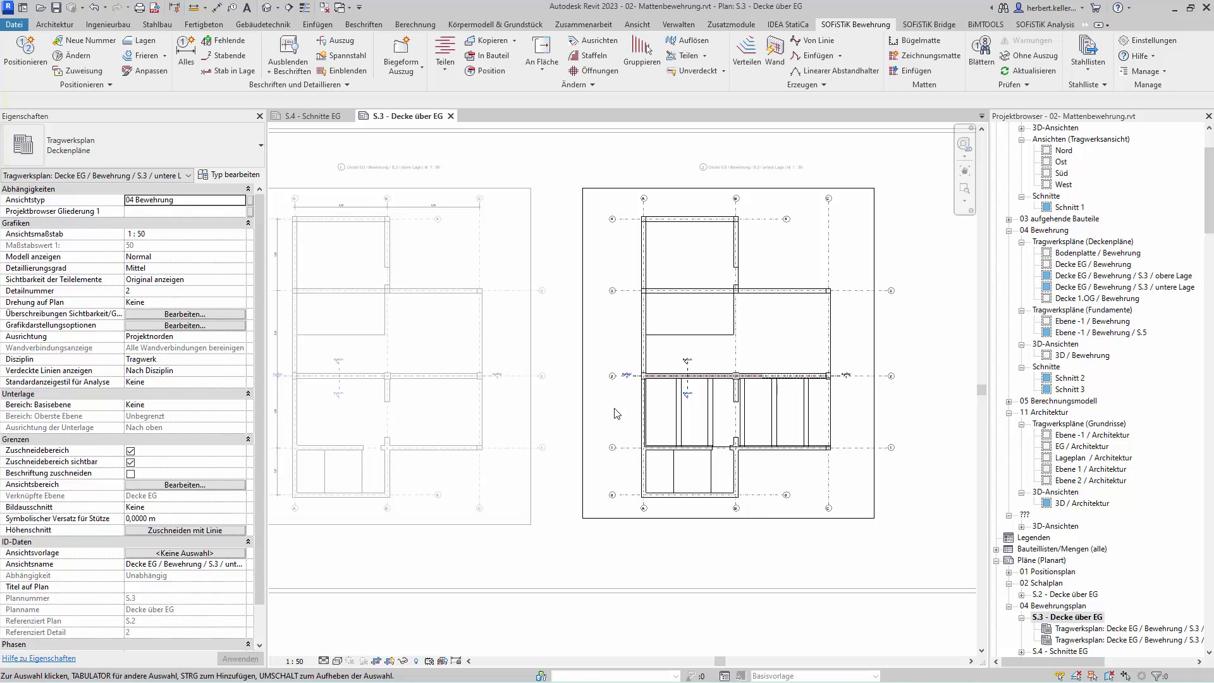
{"action": "key", "text": "v"}
{"action": "key", "text": "v"}
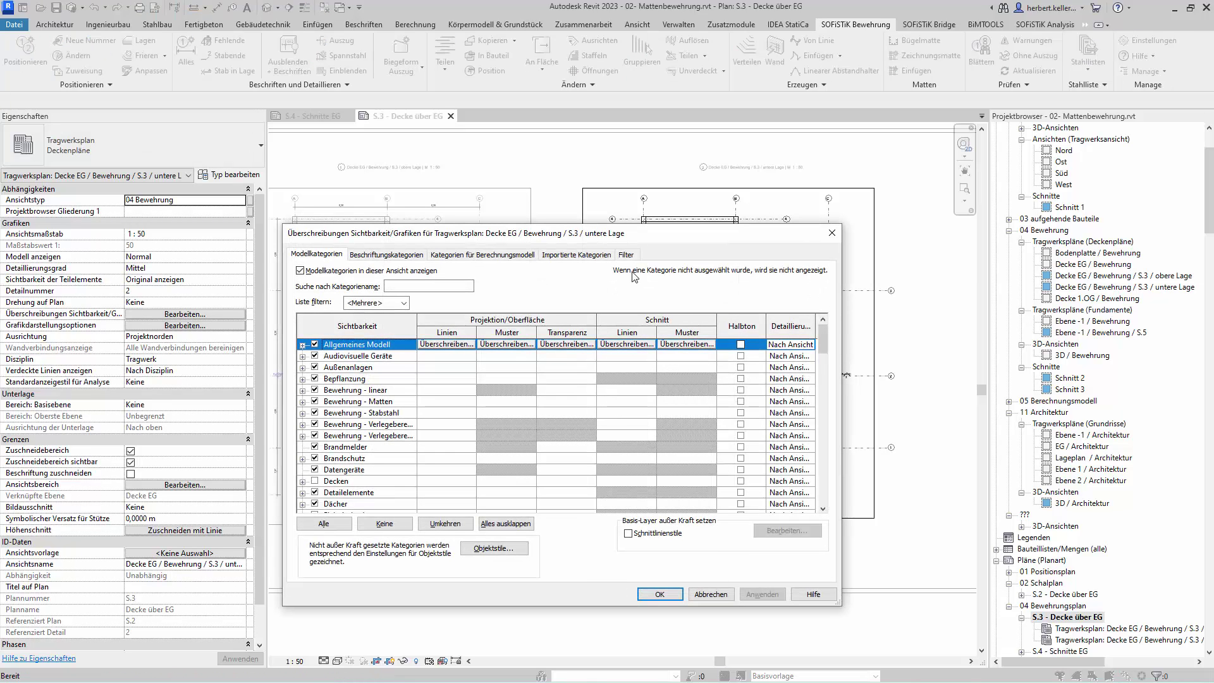
{"action": "left_click", "coordinate": [627, 255]}
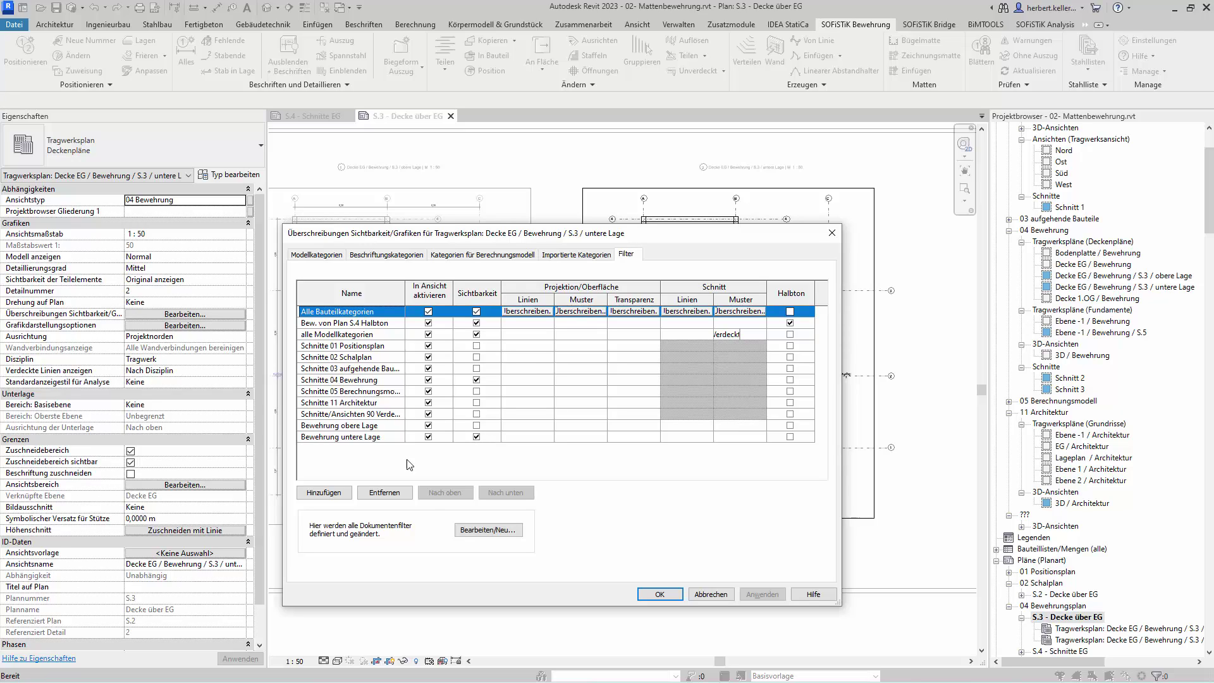
{"action": "left_click", "coordinate": [486, 532]}
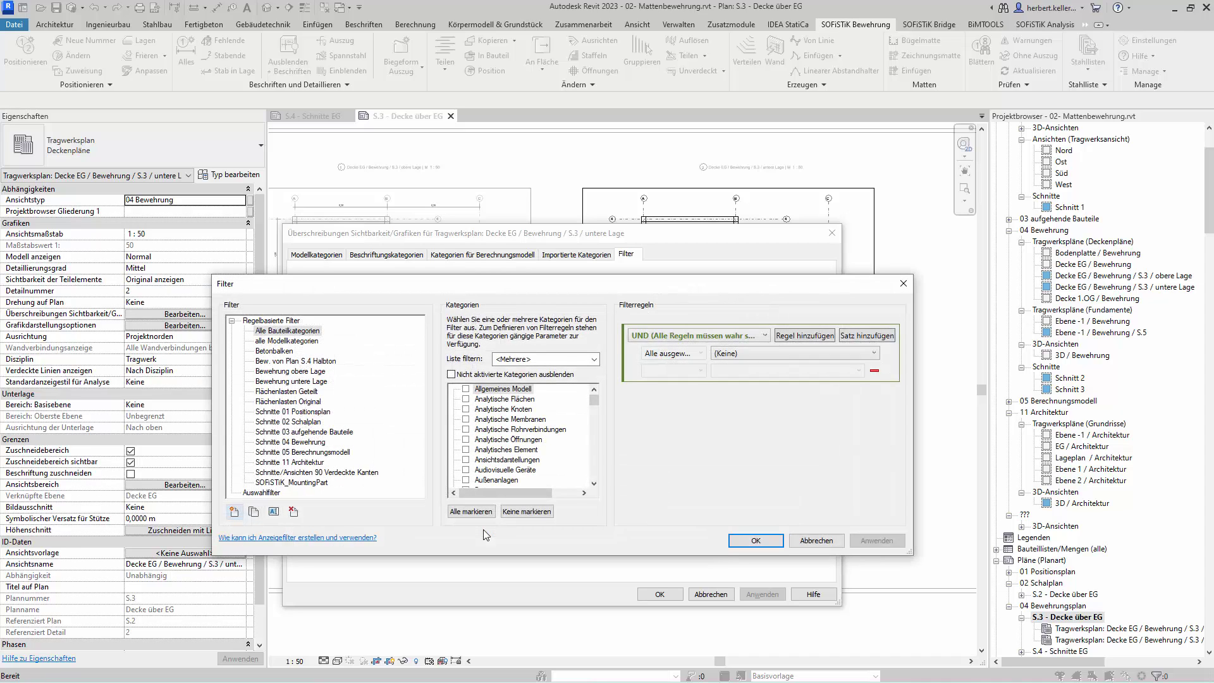
{"action": "left_click", "coordinate": [323, 382]}
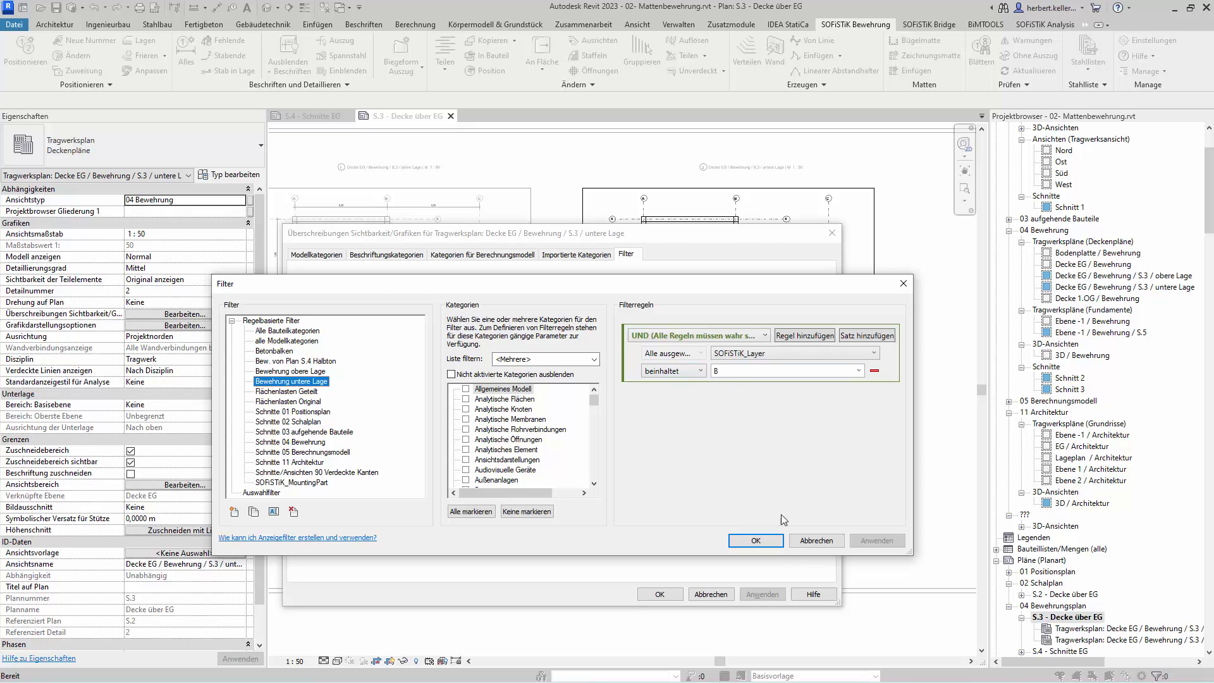
{"action": "left_click", "coordinate": [816, 541]}
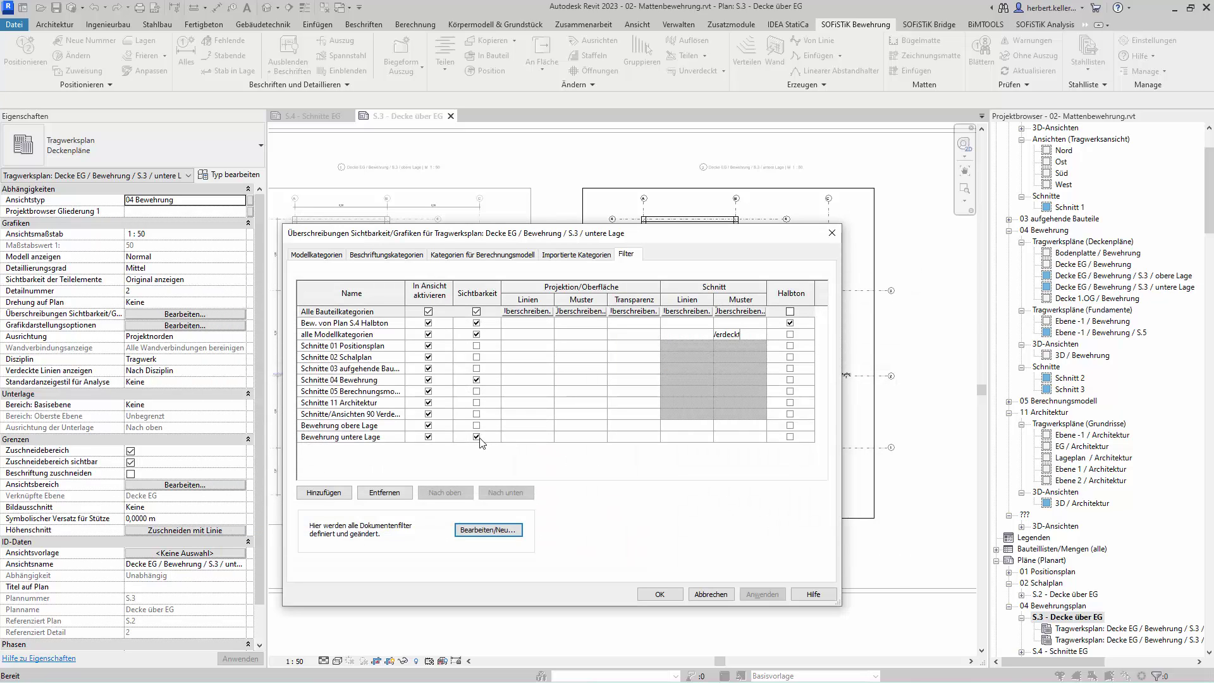
{"action": "left_click", "coordinate": [711, 594]}
- Activate the obere Lage viewport and review its filters showing only Bewehrung obere Lage
{"action": "double_click", "coordinate": [478, 450]}
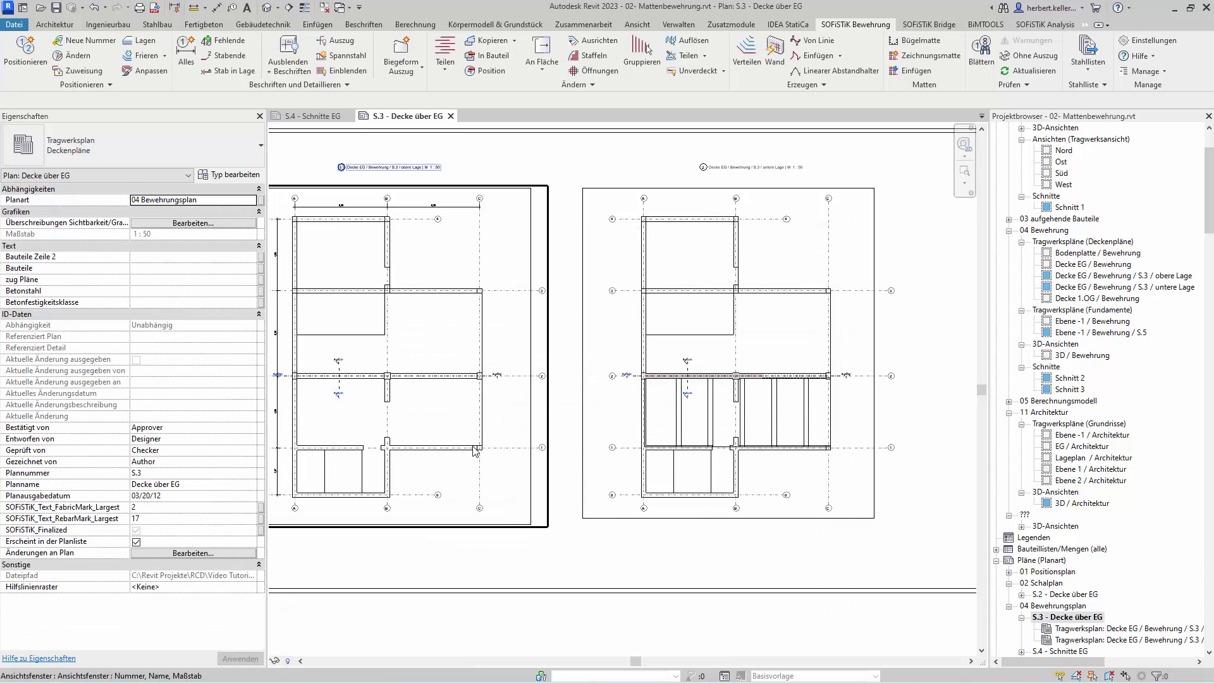
{"action": "left_click", "coordinate": [399, 395]}
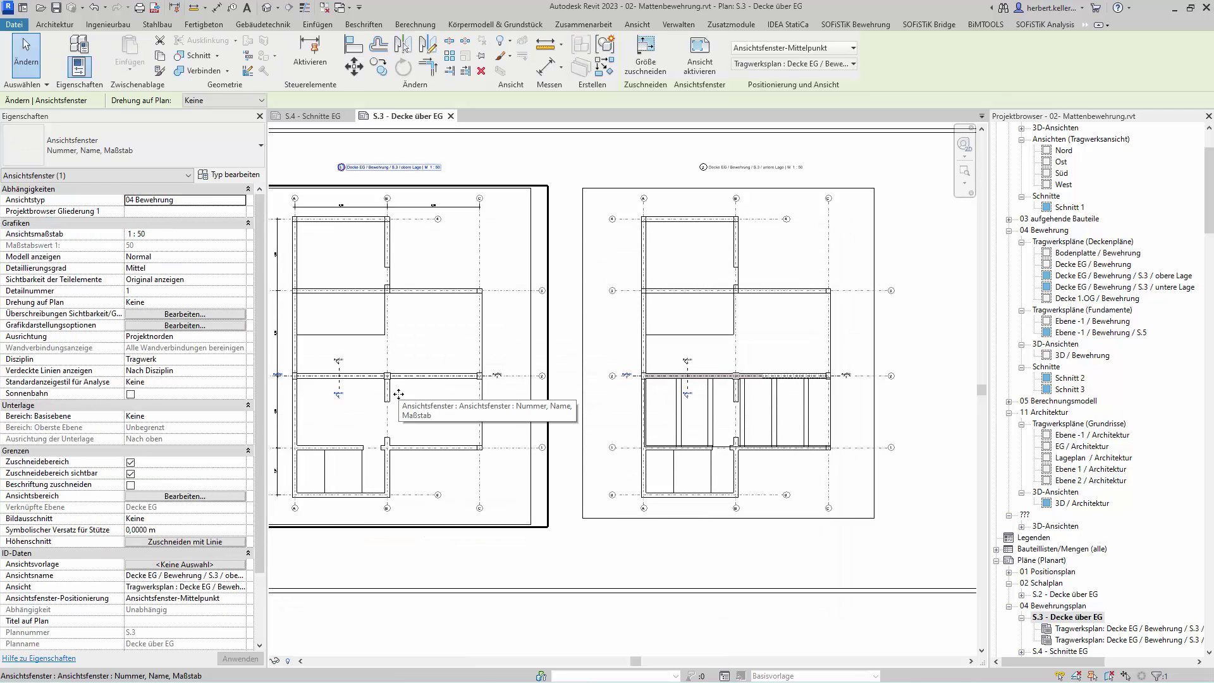
{"action": "double_click", "coordinate": [438, 432]}
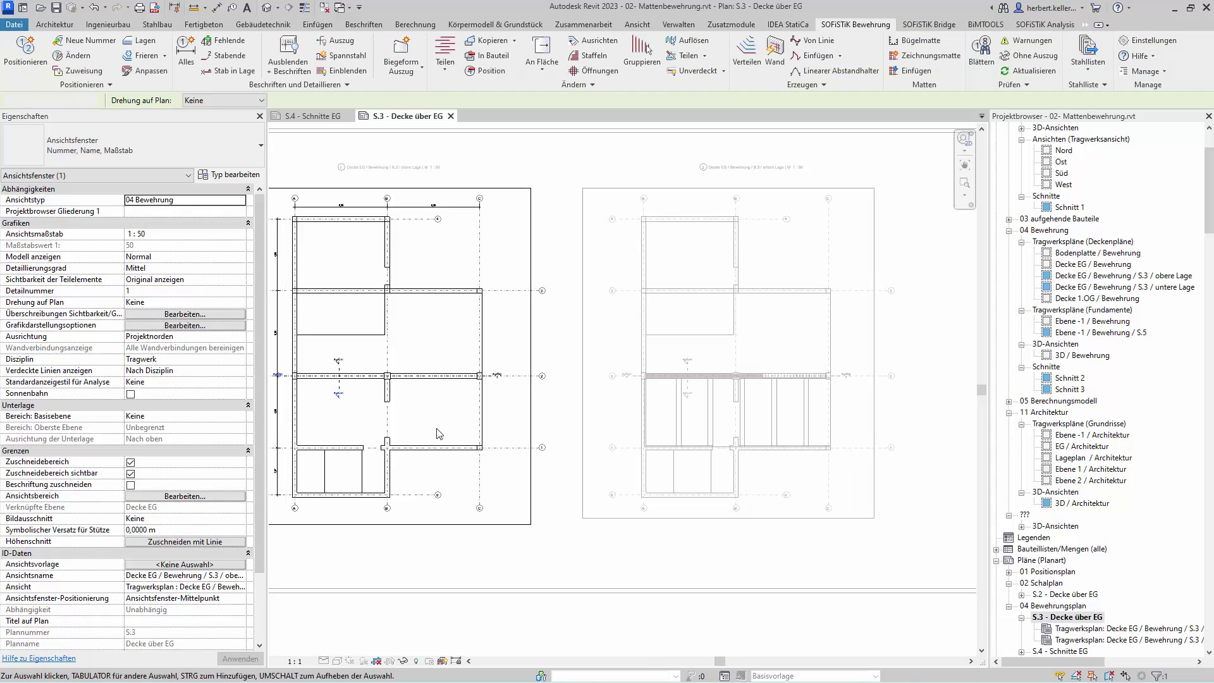
{"action": "key", "text": "v"}
{"action": "key", "text": "v"}
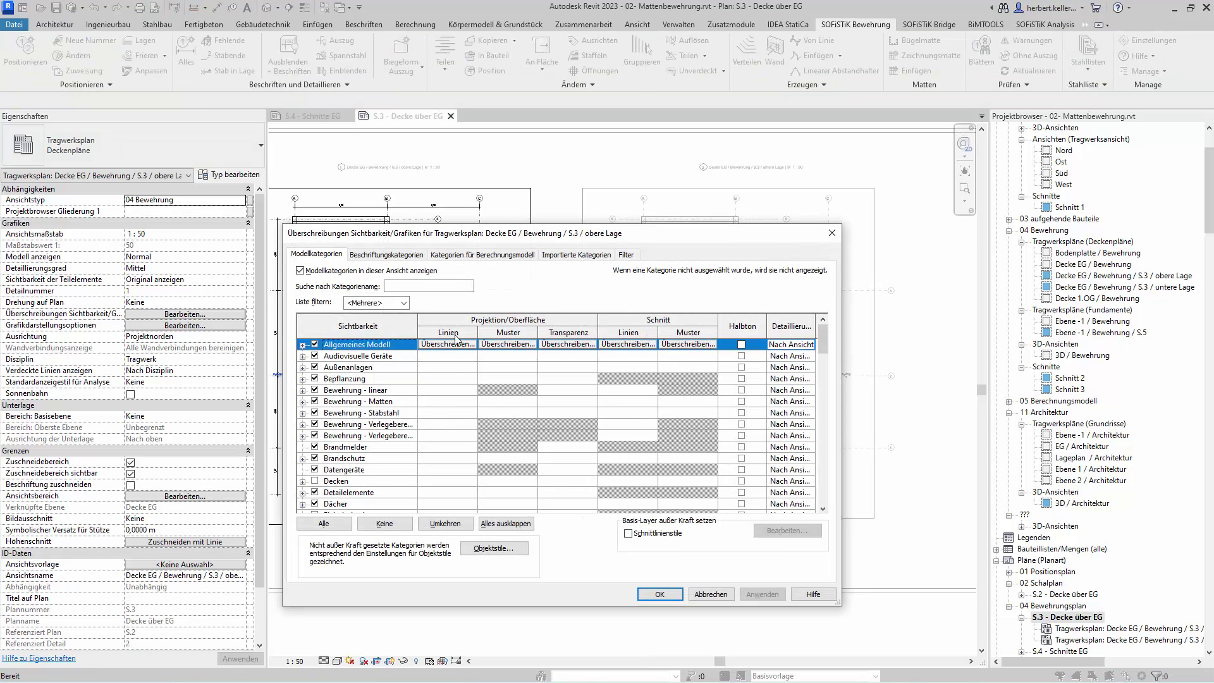
{"action": "left_click", "coordinate": [629, 256]}
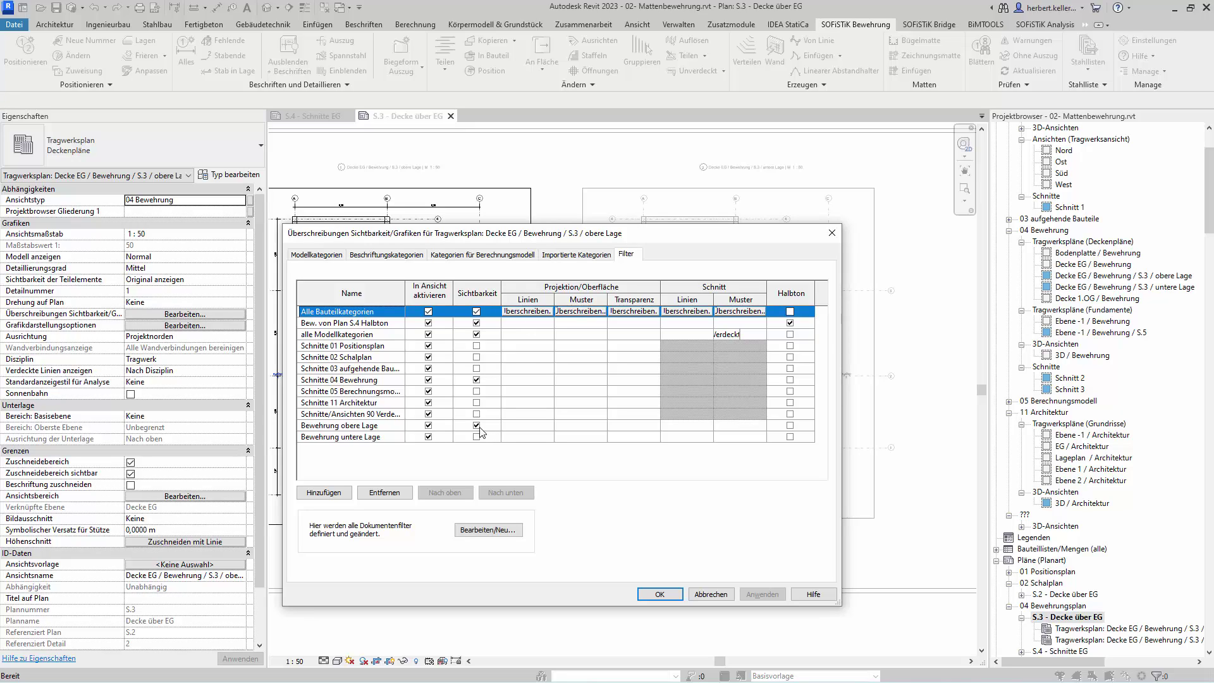
{"action": "left_click", "coordinate": [711, 594]}
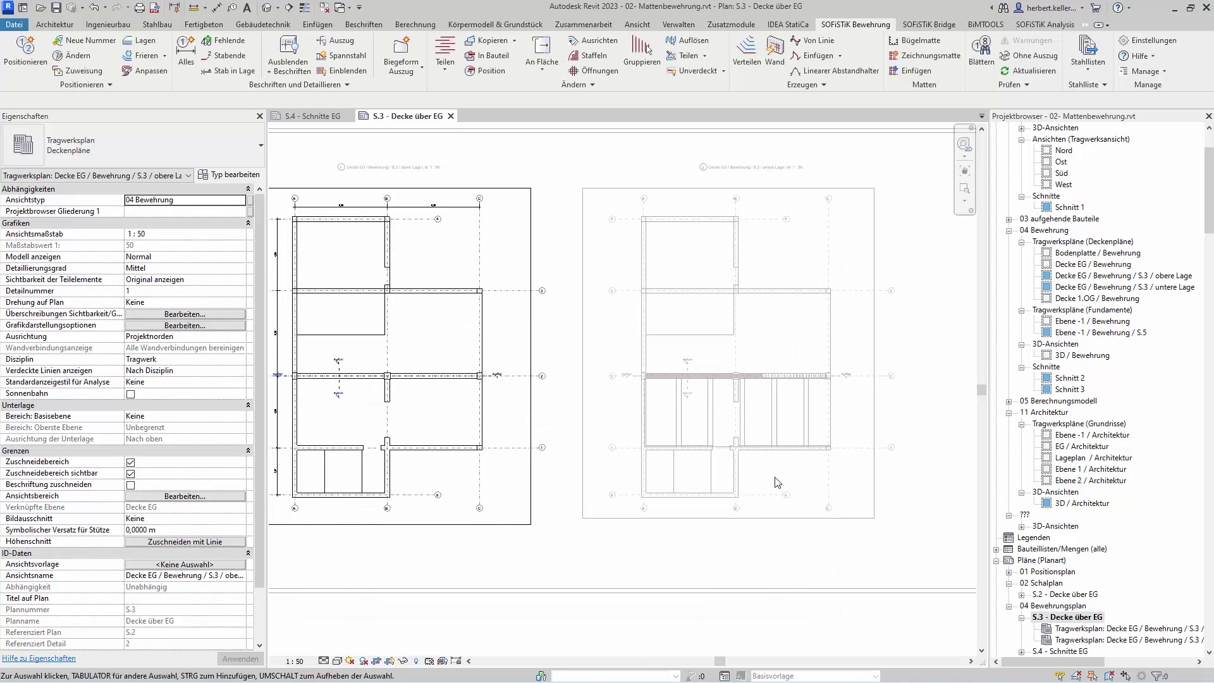
- Deactivate the viewport and review the sheet filter halftoning reinforcement with SOFiSTiK_Assignment S.4
{"action": "double_click", "coordinate": [778, 482]}
{"action": "scroll", "coordinate": [796, 403], "scroll_direction": "up", "scroll_amount": 2}
{"action": "scroll", "coordinate": [796, 403], "scroll_direction": "up", "scroll_amount": 2}
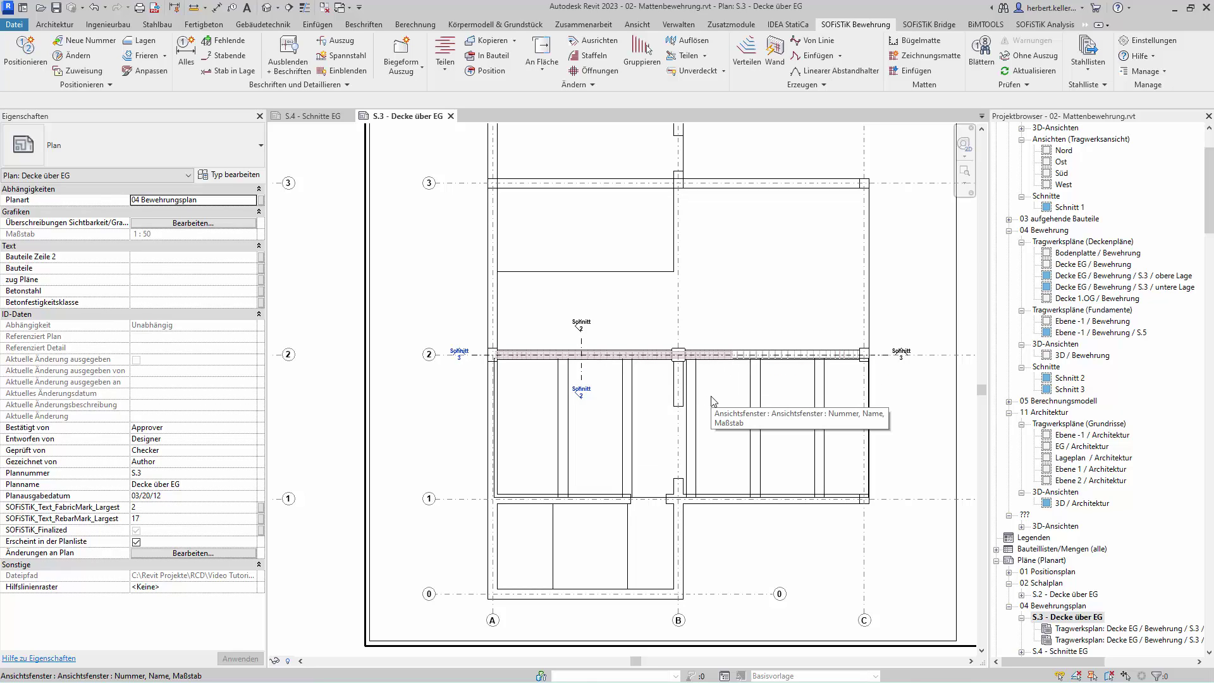
{"action": "key", "text": "v"}
{"action": "key", "text": "g"}
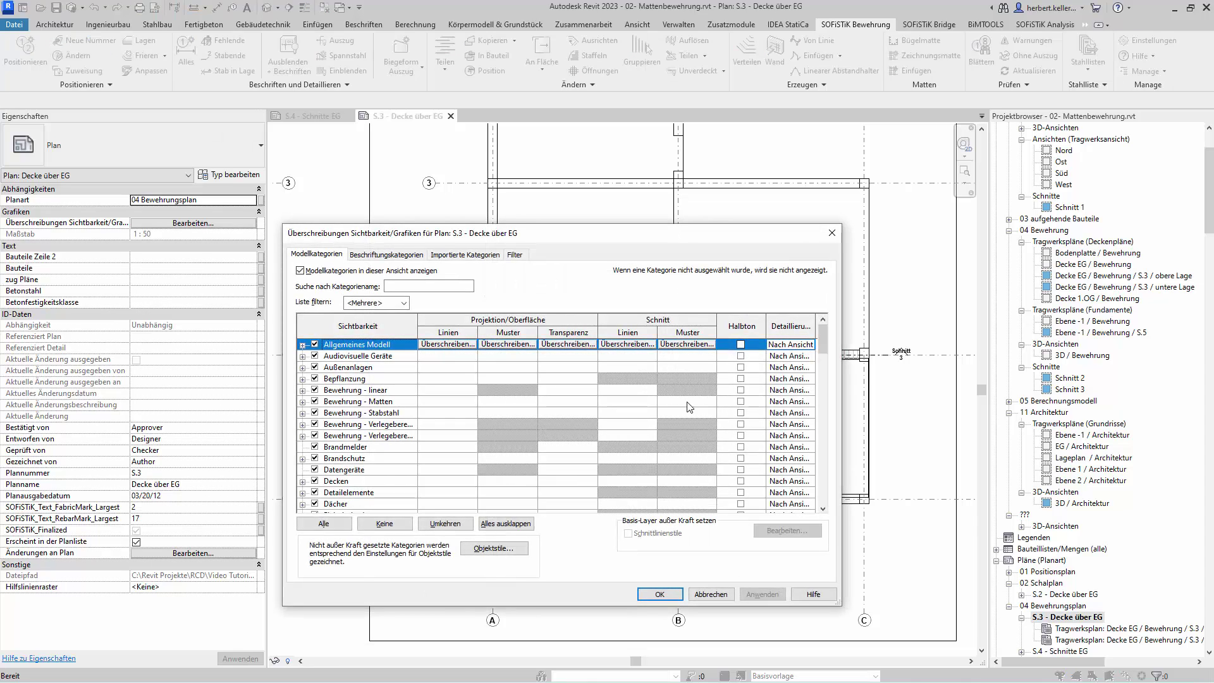
{"action": "left_click", "coordinate": [515, 255]}
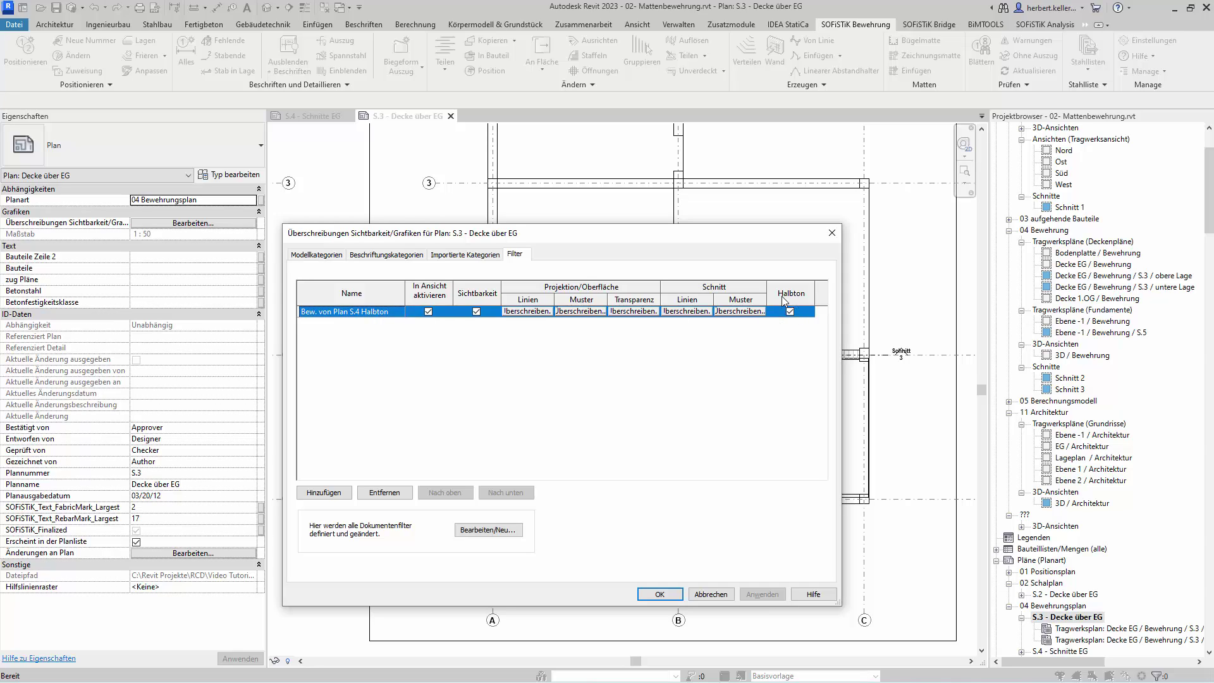
{"action": "left_click", "coordinate": [475, 538]}
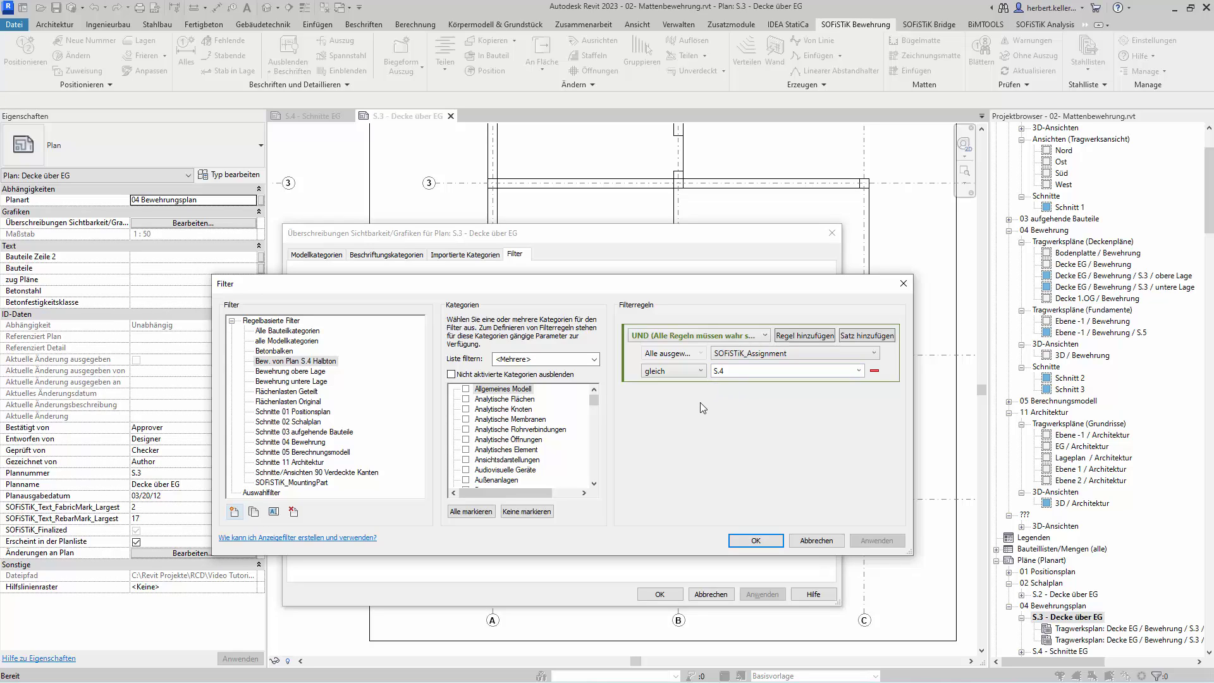
{"action": "left_click", "coordinate": [820, 540]}
{"action": "left_click", "coordinate": [727, 597]}
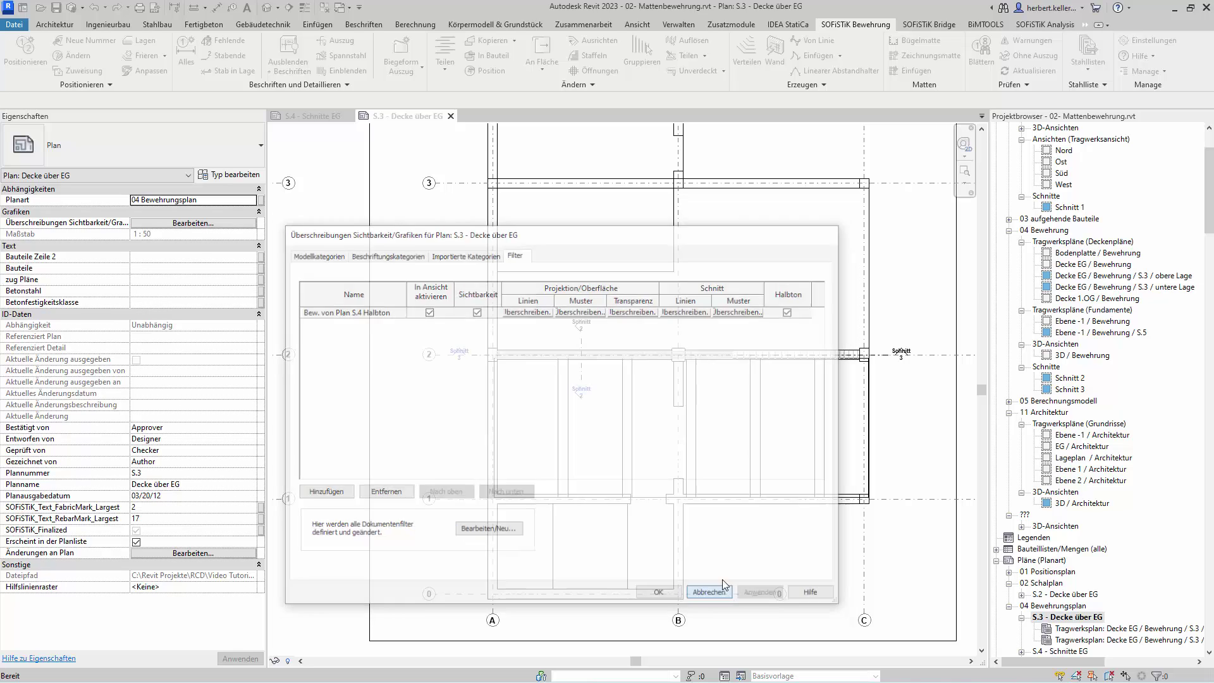
{"action": "scroll", "coordinate": [708, 369], "scroll_direction": "up", "scroll_amount": 3}
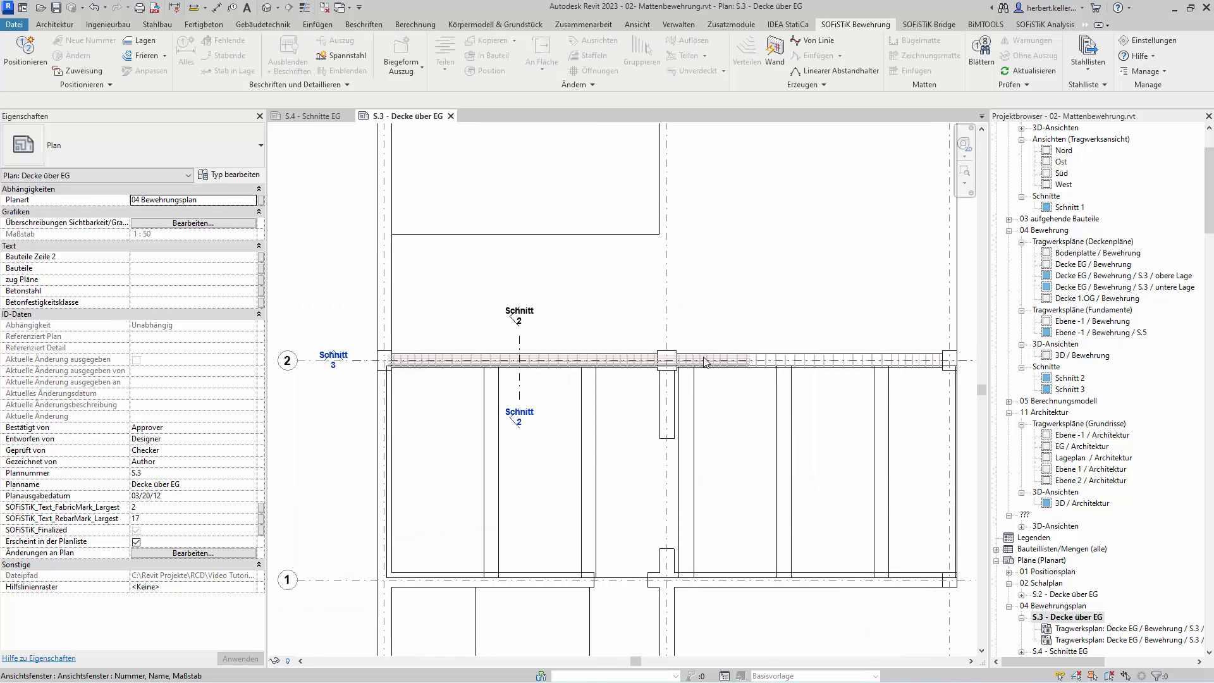
- On sheet S.4, select the ø10 closed stirrup in Schnitt 2 and review its properties
{"action": "left_click", "coordinate": [320, 117]}
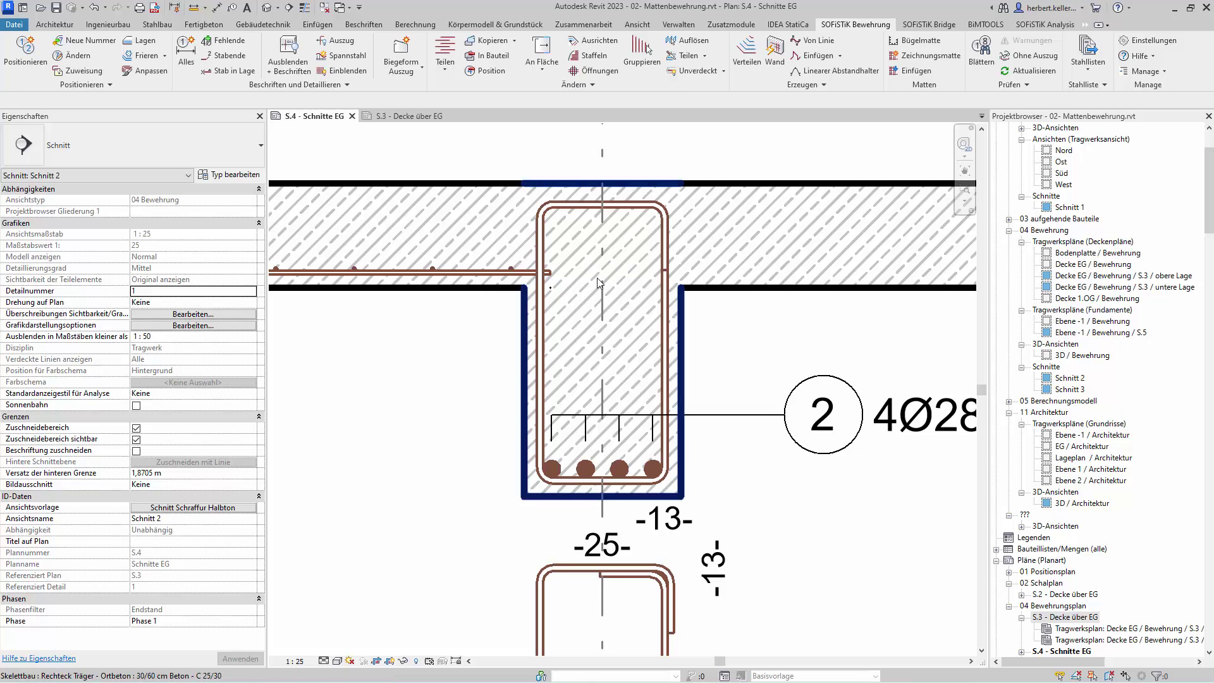
{"action": "left_click", "coordinate": [674, 334]}
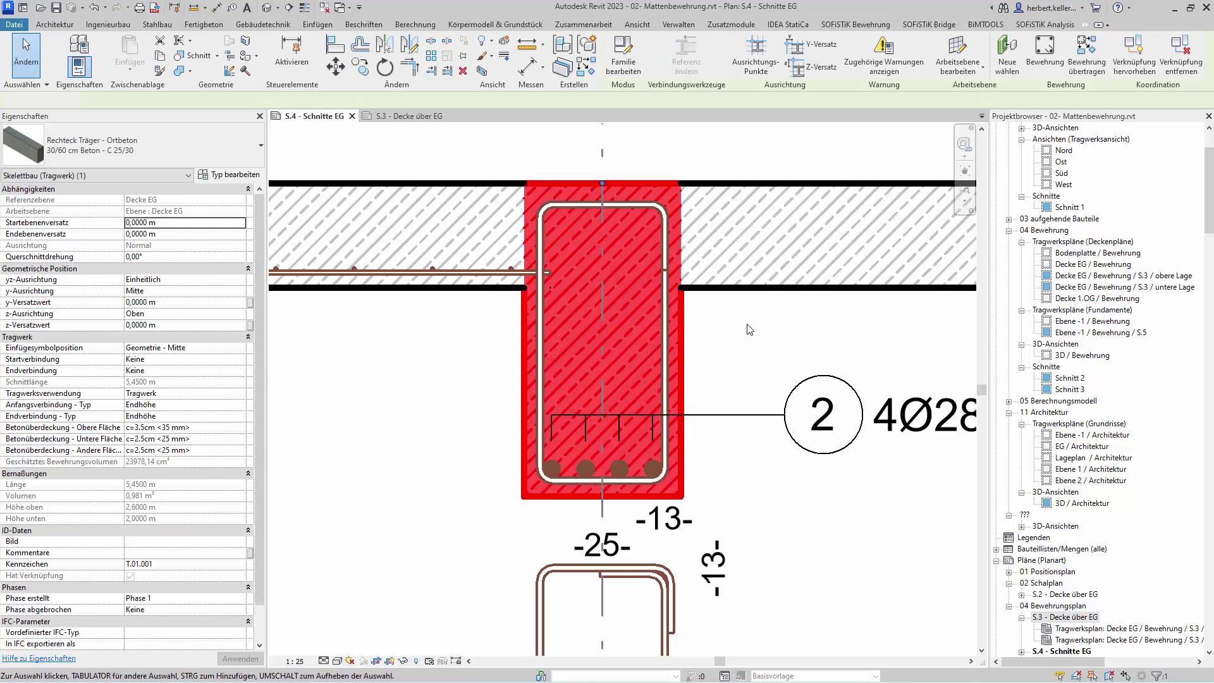
{"action": "left_click", "coordinate": [747, 325]}
{"action": "left_click", "coordinate": [669, 323]}
{"action": "left_click", "coordinate": [669, 323]}
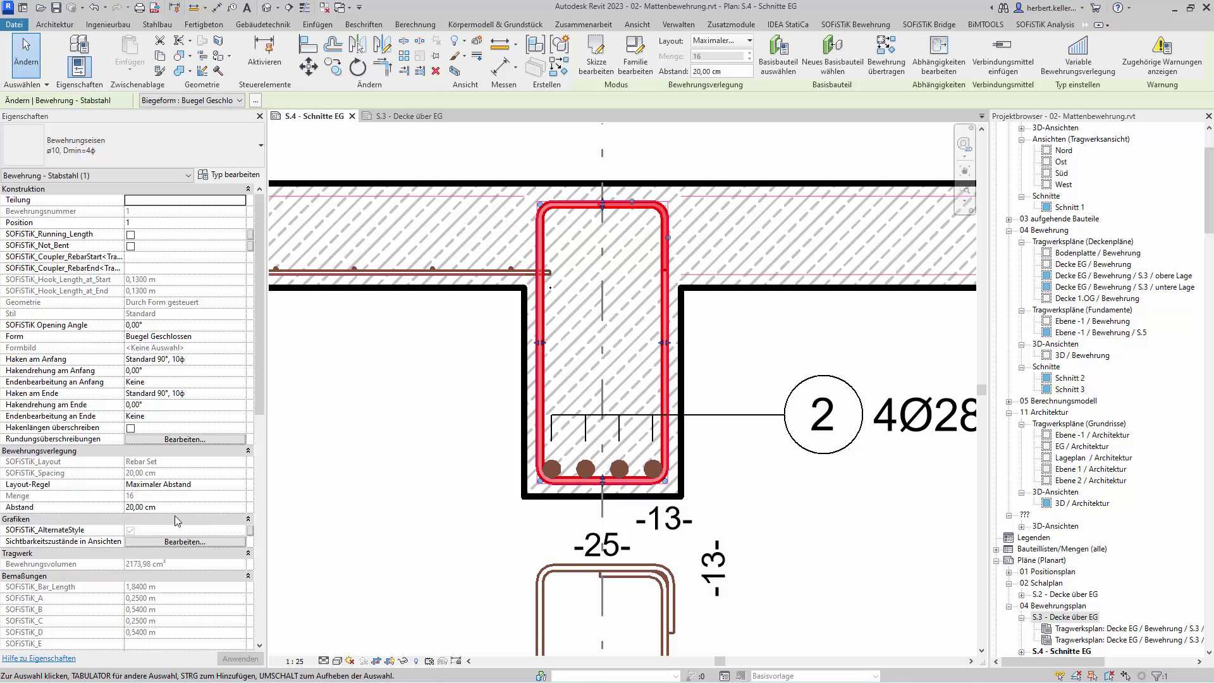
{"action": "scroll", "coordinate": [173, 437], "scroll_direction": "down", "scroll_amount": 3}
{"action": "scroll", "coordinate": [174, 439], "scroll_direction": "down", "scroll_amount": 3}
{"action": "scroll", "coordinate": [175, 440], "scroll_direction": "down", "scroll_amount": 3}
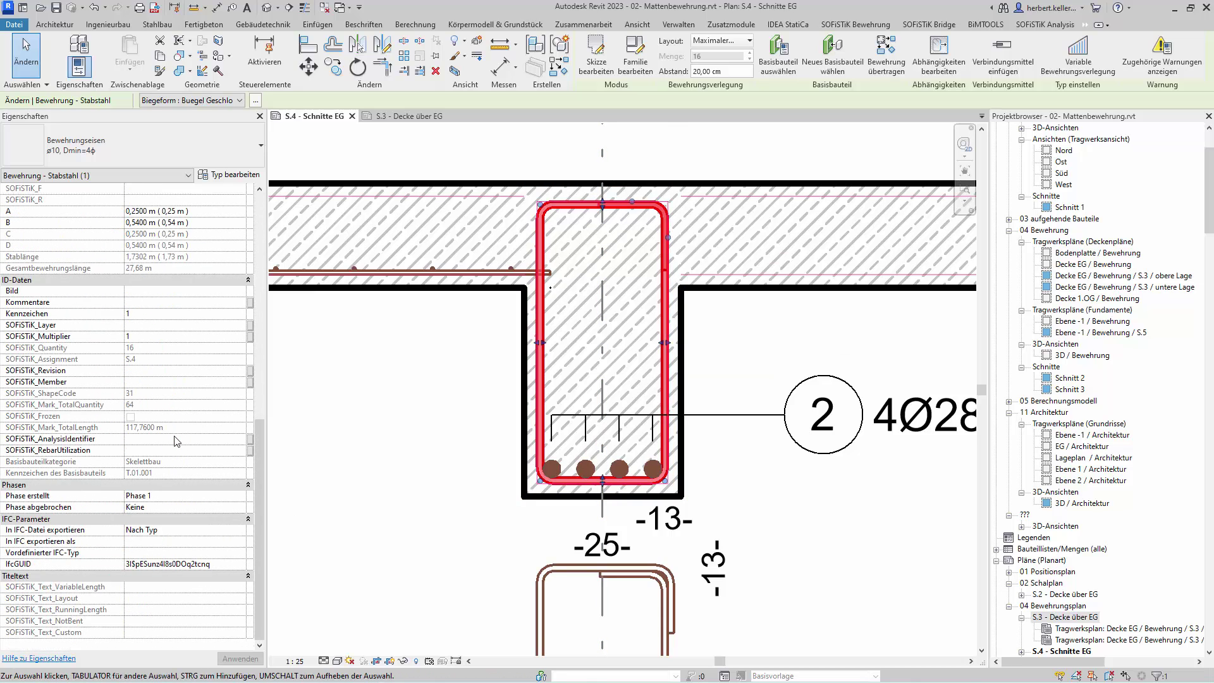
{"action": "scroll", "coordinate": [176, 441], "scroll_direction": "down", "scroll_amount": 3}
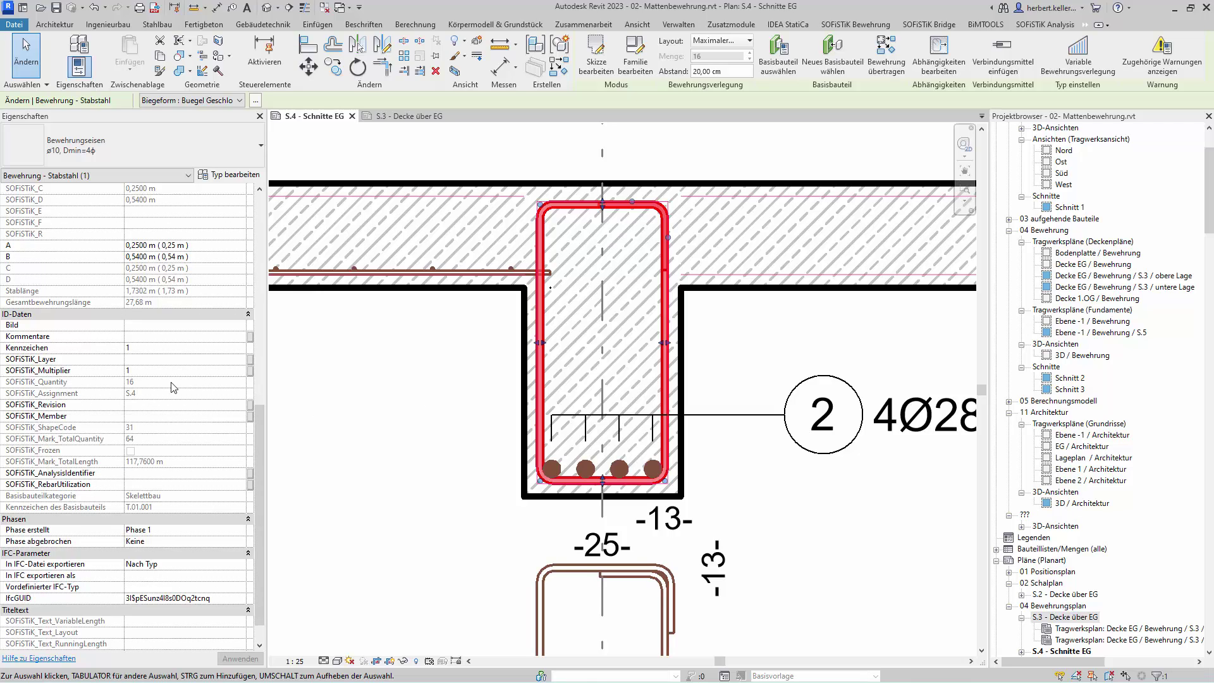
- Activate the S.3 plan viewport and select only the six Bewehrung - Matten elements over the slab
{"action": "left_click", "coordinate": [414, 116]}
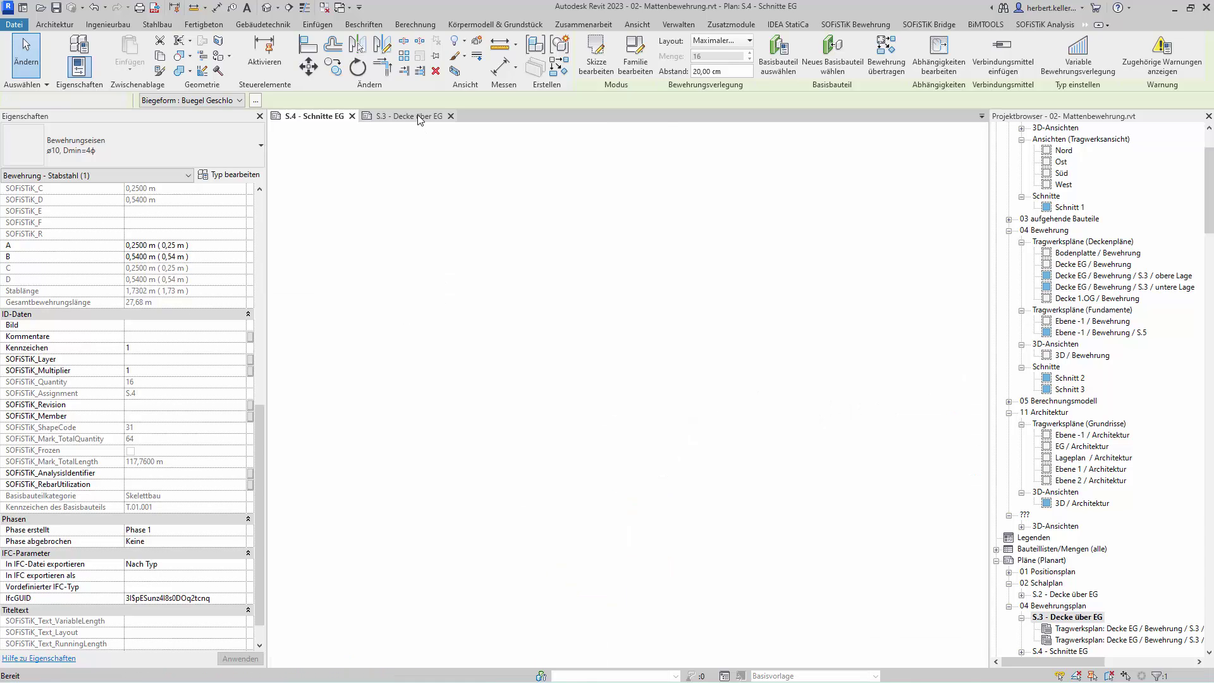
{"action": "left_click", "coordinate": [617, 416]}
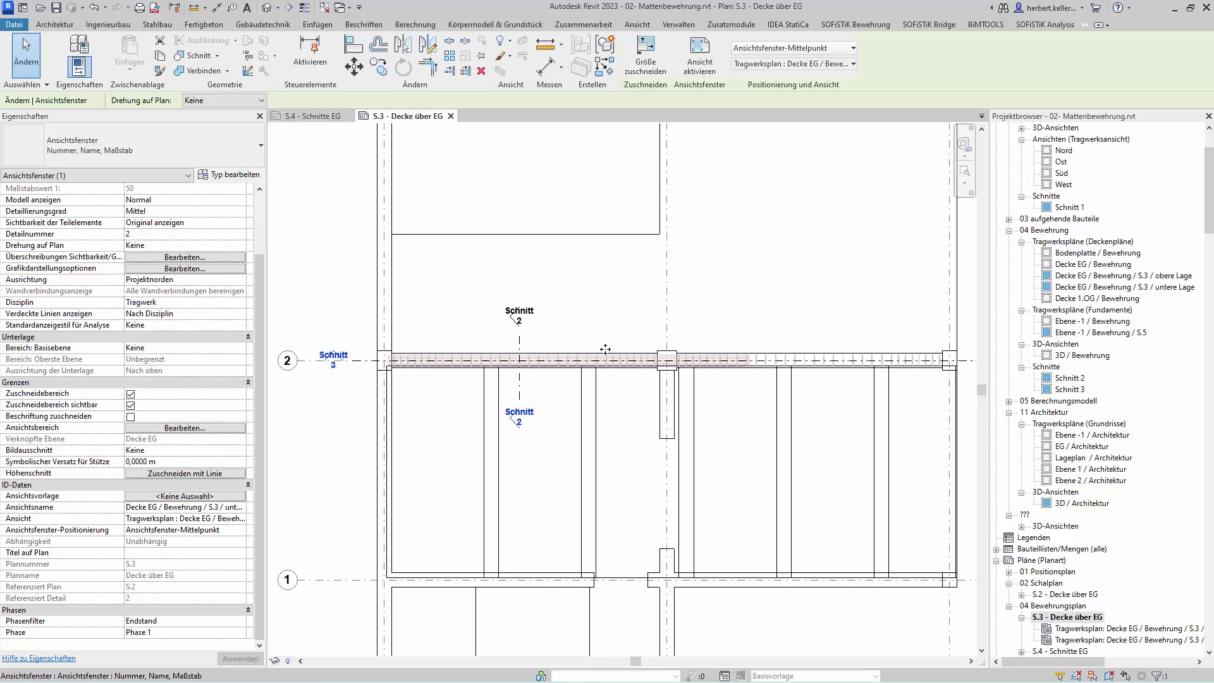
{"action": "double_click", "coordinate": [708, 367]}
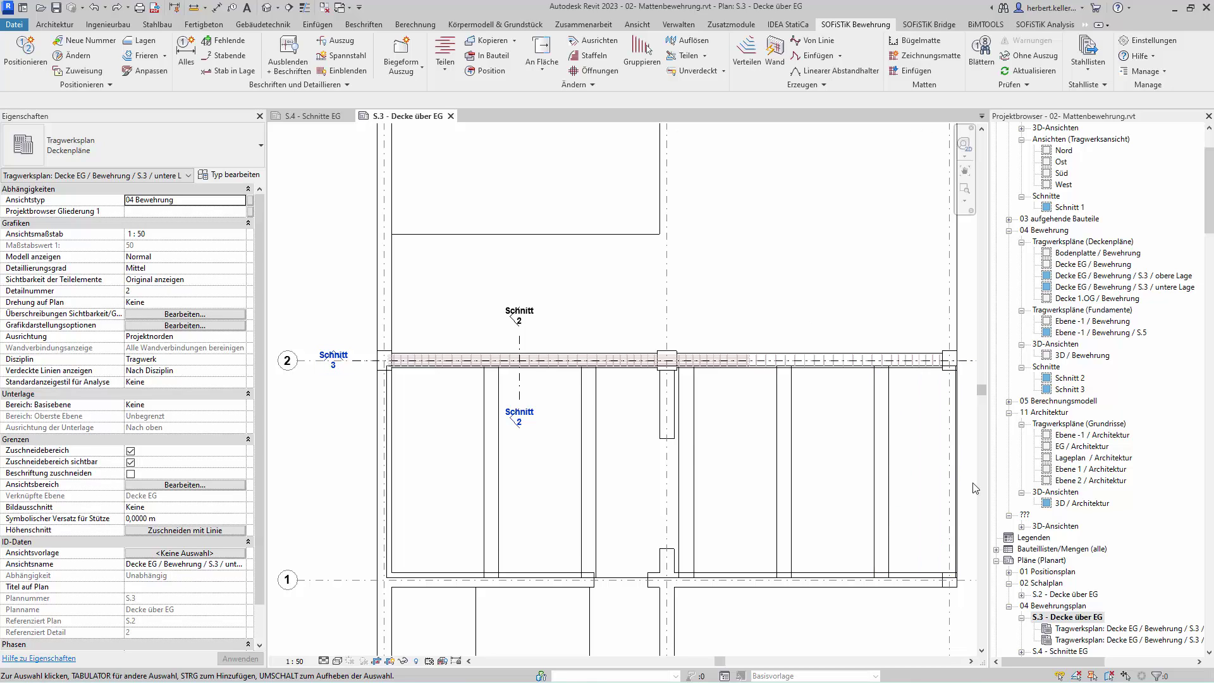
{"action": "left_click_drag", "start_coordinate": [976, 488], "coordinate": [342, 440]}
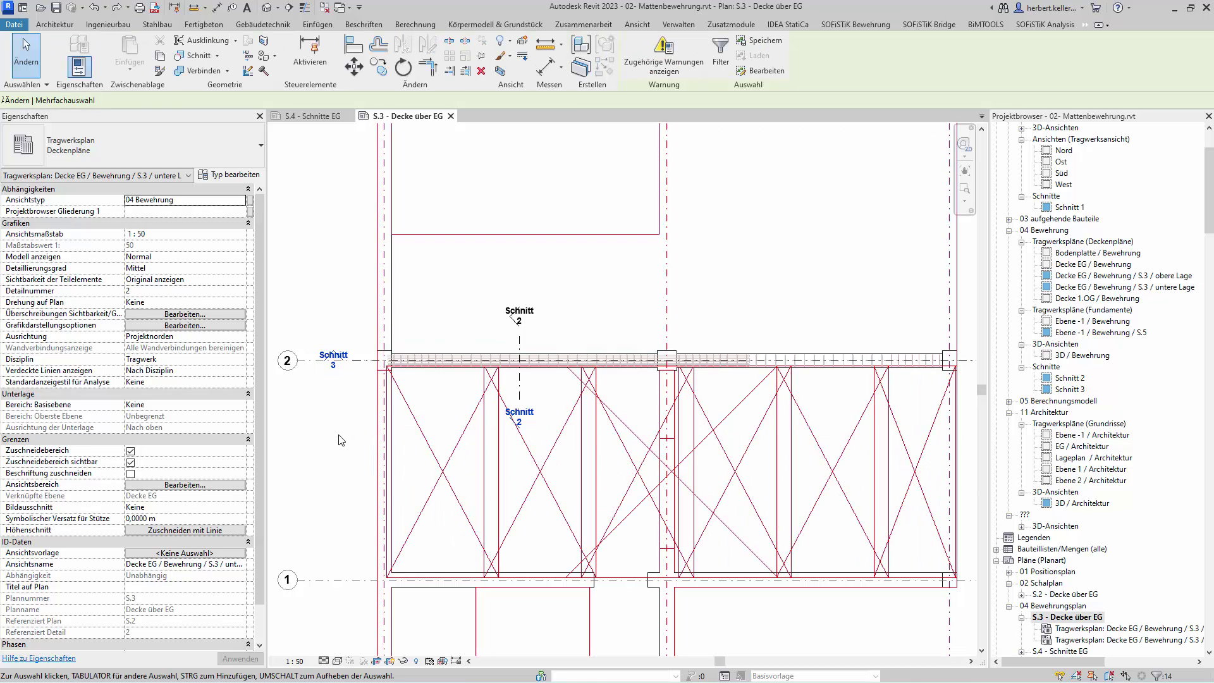
{"action": "left_click", "coordinate": [720, 48]}
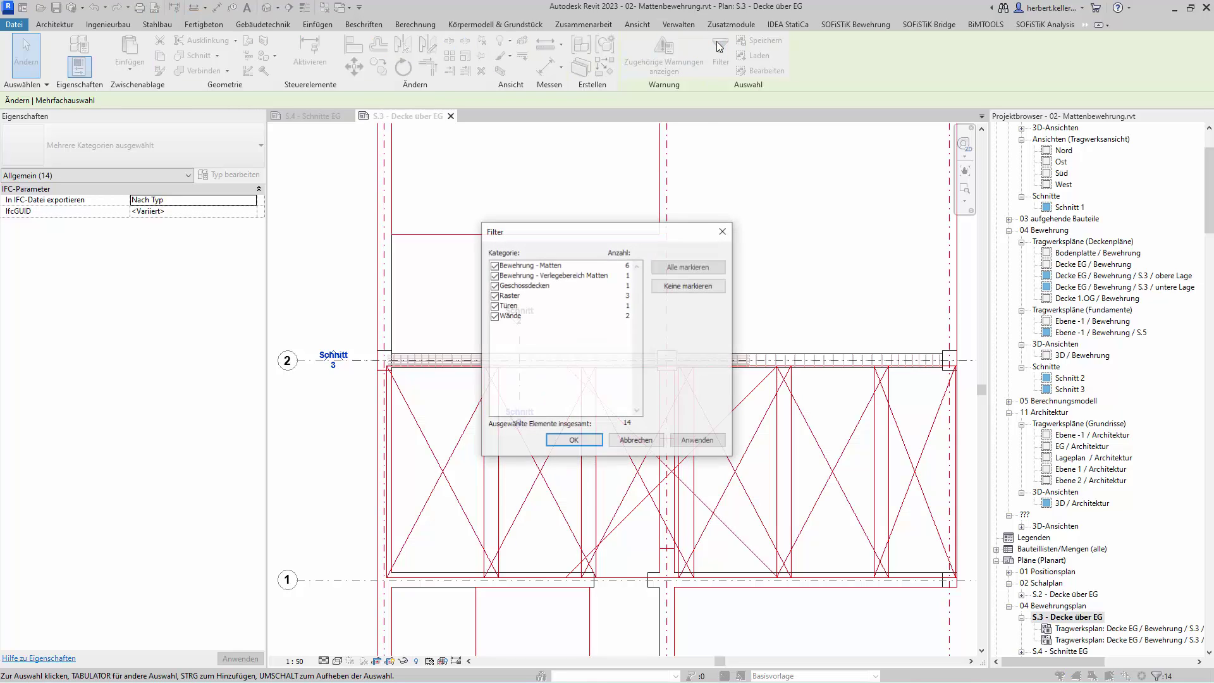
{"action": "left_click", "coordinate": [683, 286]}
{"action": "left_click", "coordinate": [494, 265]}
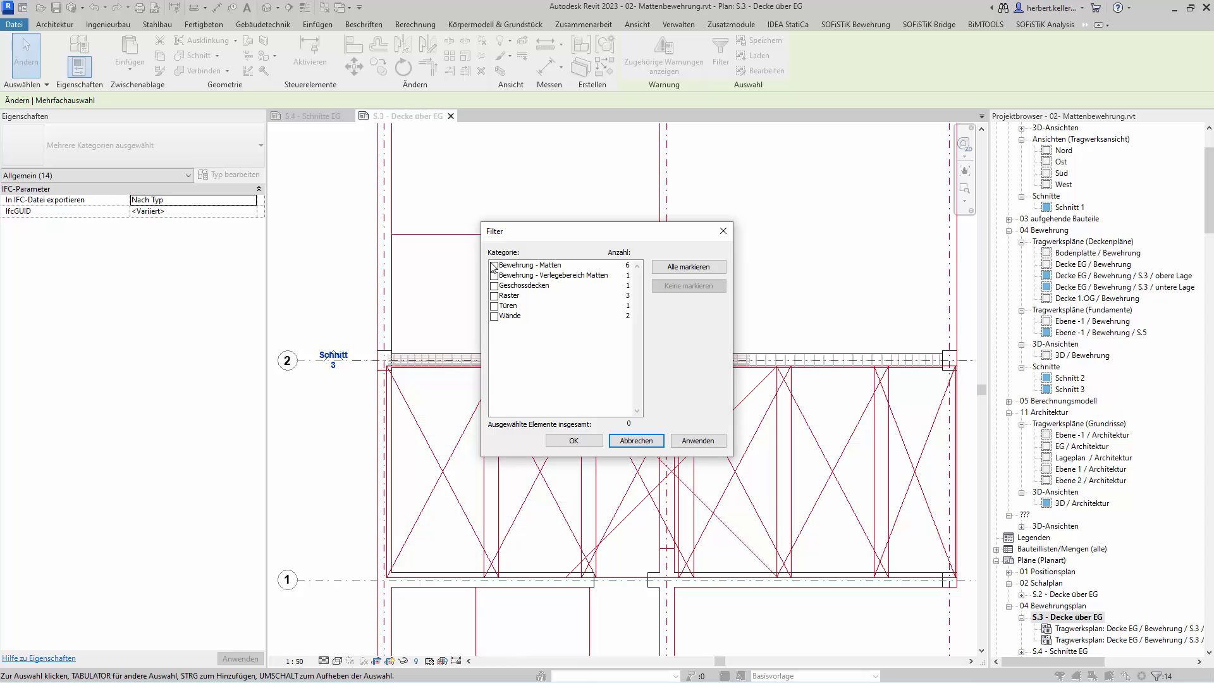
{"action": "left_click", "coordinate": [574, 441]}
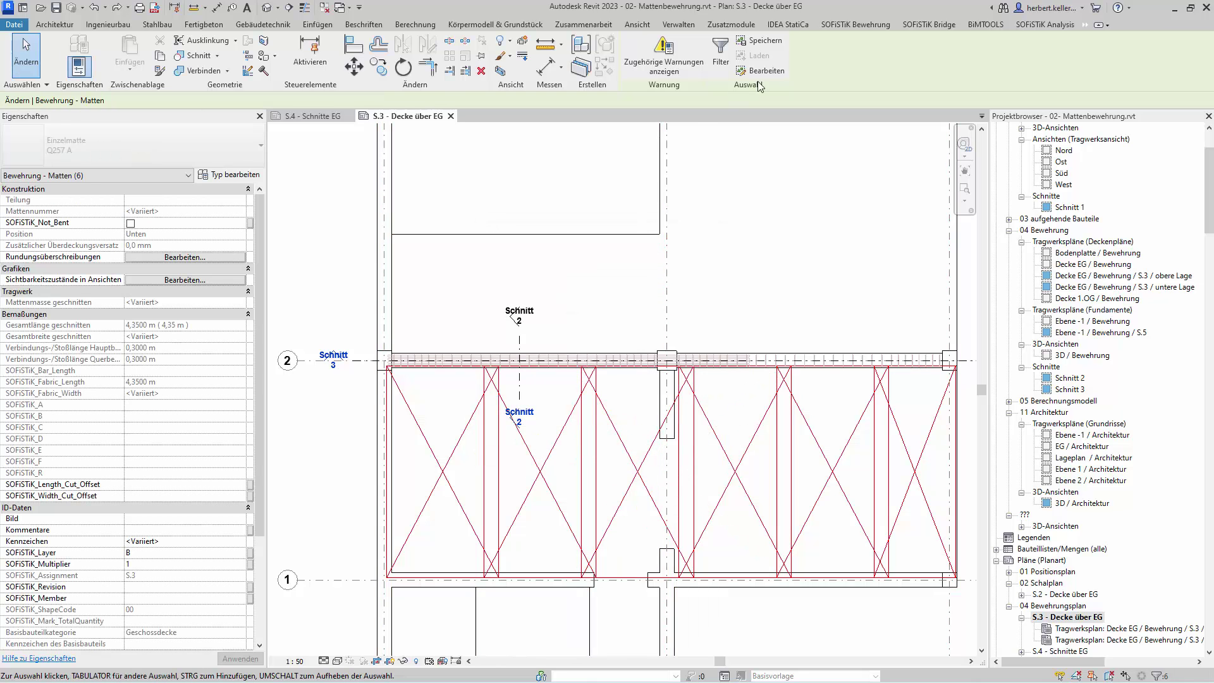
- Tag the six selected mats with Q257 A type and size tags using SOFiSTiK Bewehrung
{"action": "left_click", "coordinate": [855, 24]}
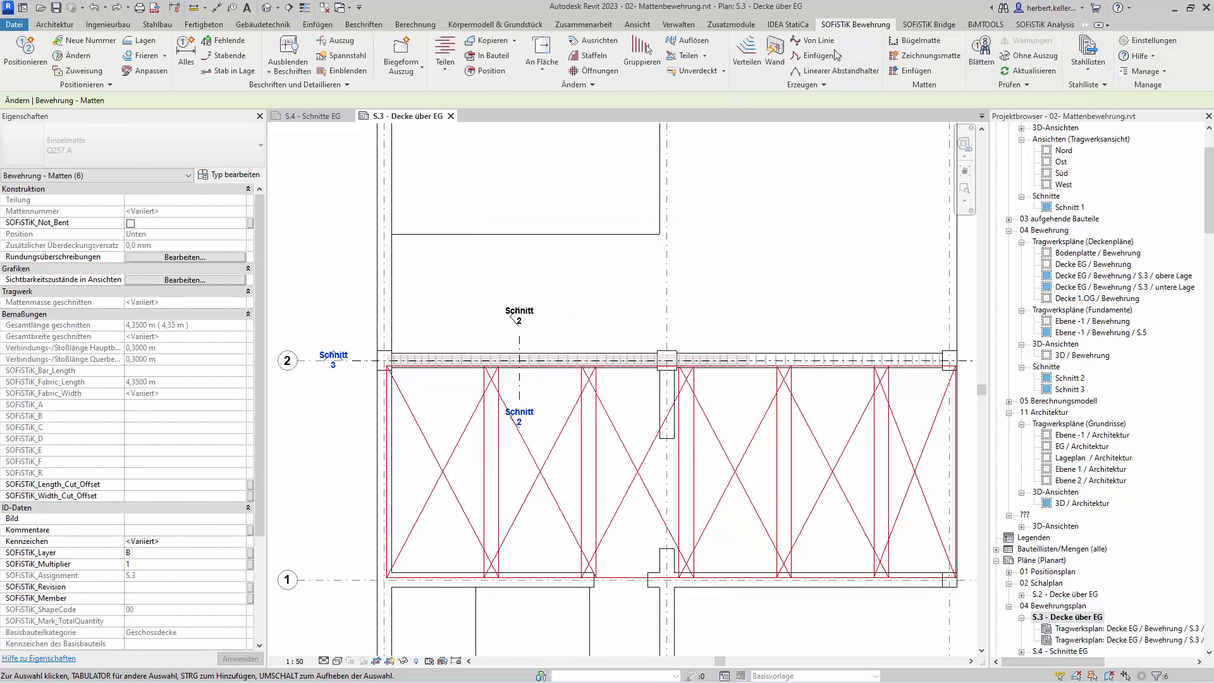
{"action": "left_click", "coordinate": [223, 42]}
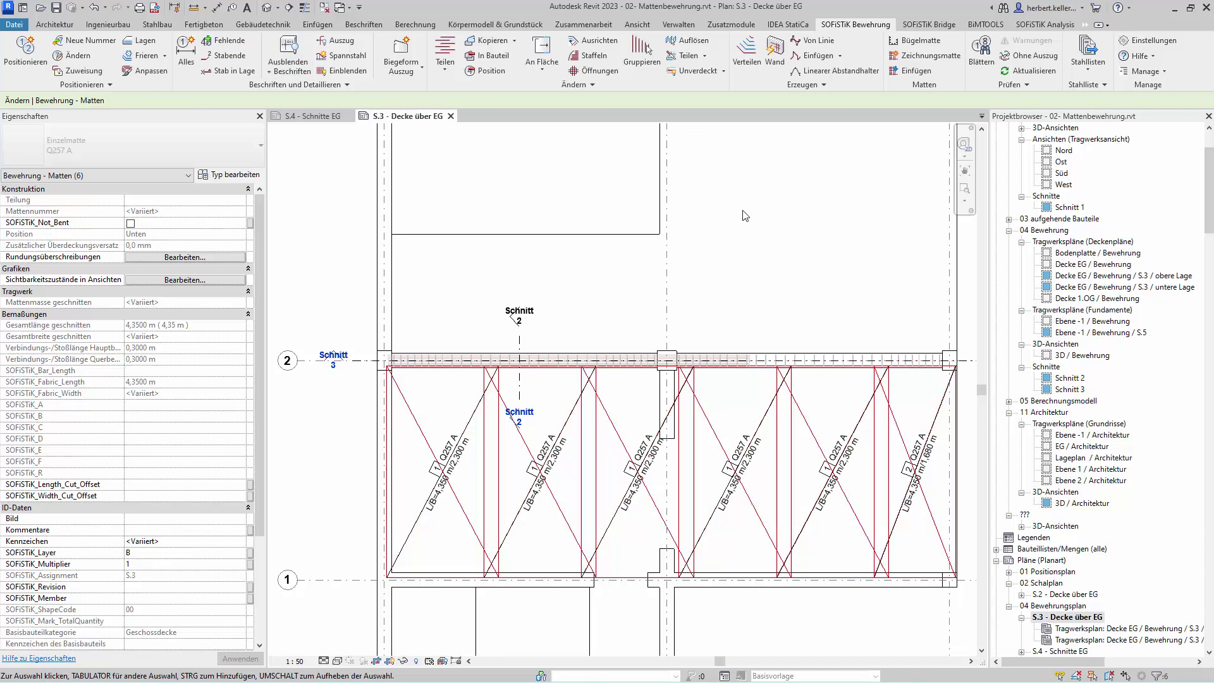
{"action": "left_click", "coordinate": [752, 286]}
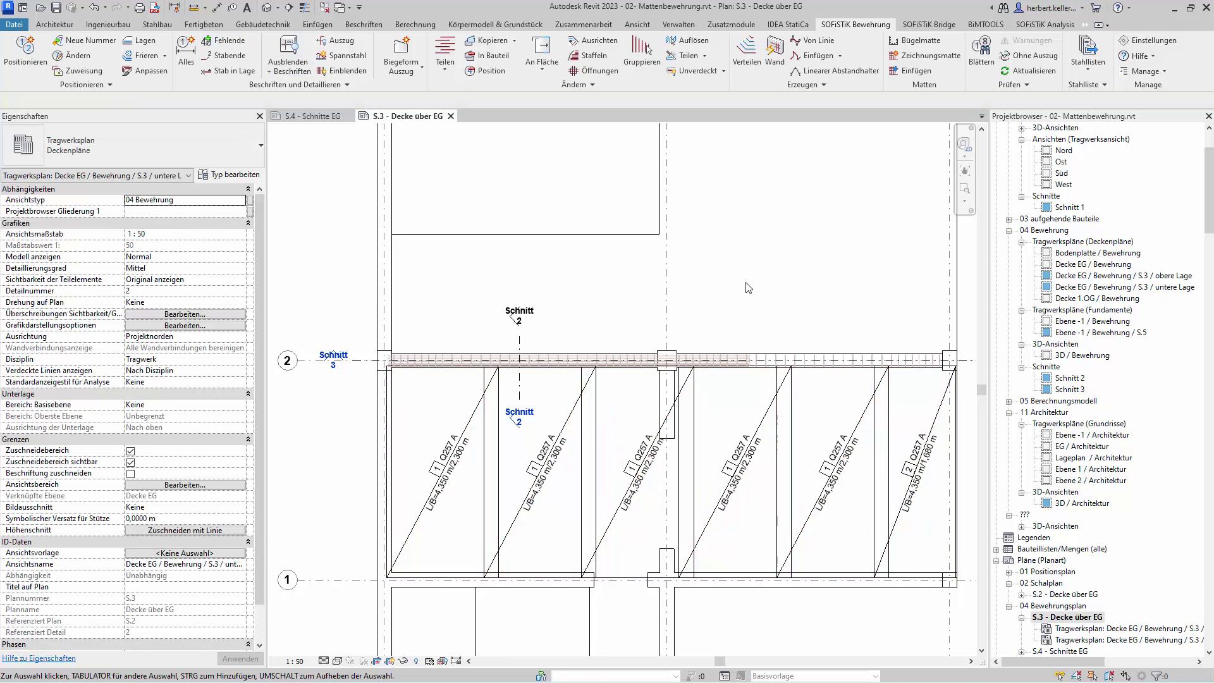
- Change the third mat's tag to type SOFiSTiK_Beschriftung_Matten : POS so it shows position 1
{"action": "left_click", "coordinate": [635, 471]}
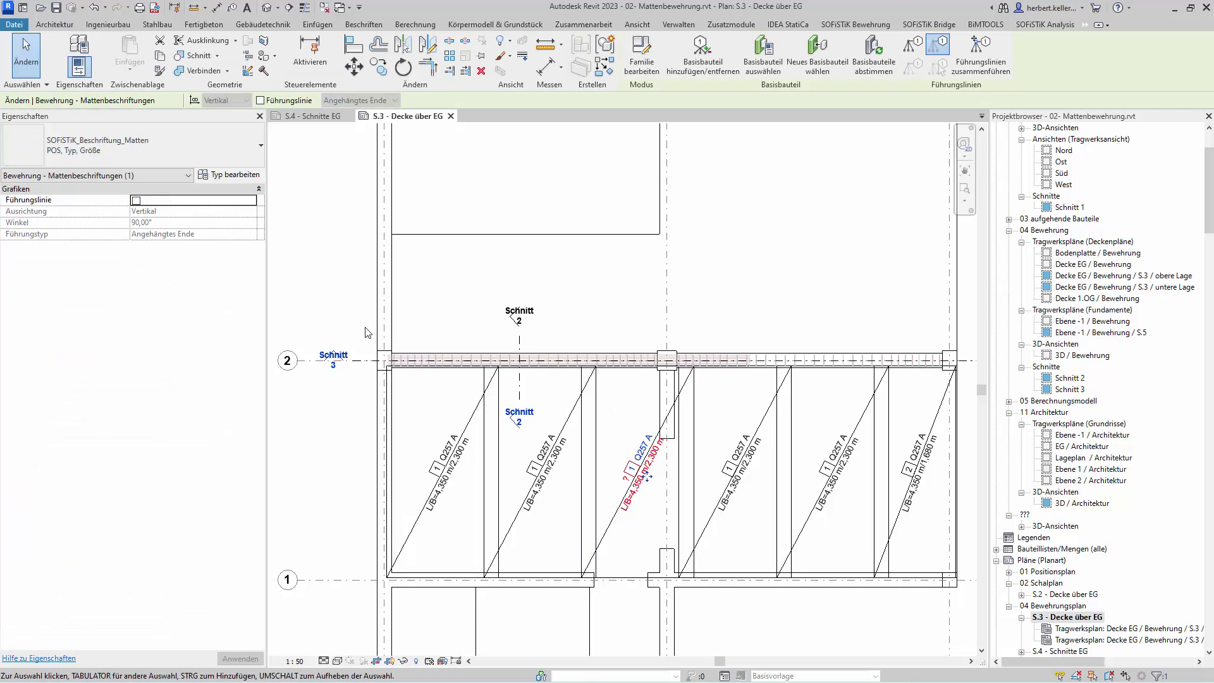
{"action": "left_click", "coordinate": [261, 147]}
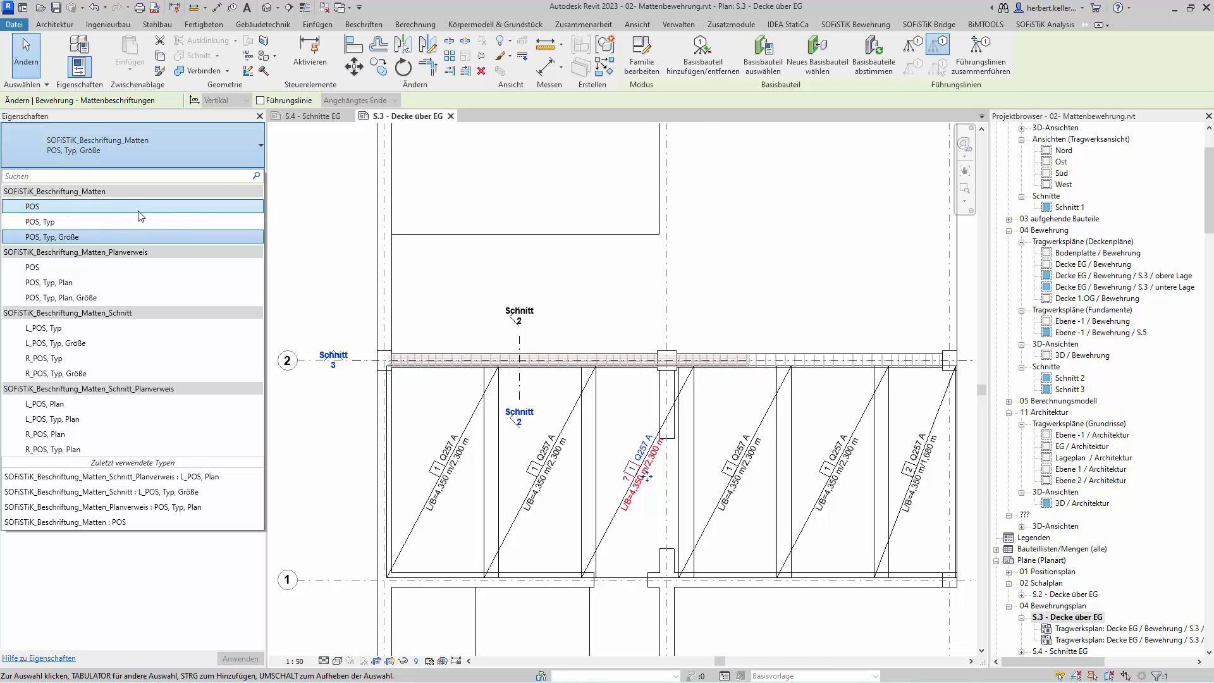
{"action": "left_click", "coordinate": [141, 207]}
{"action": "left_click", "coordinate": [715, 306]}
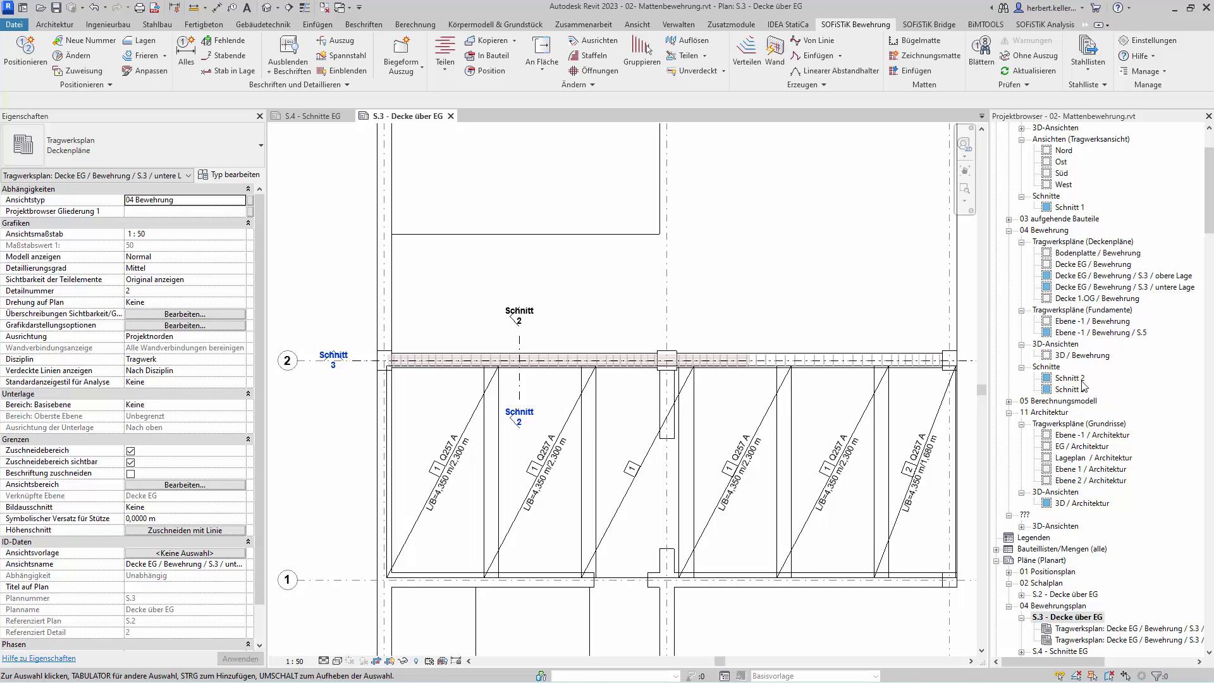
- Open the 3D / Bewehrung view and set the mats to display Unverdeckt
{"action": "double_click", "coordinate": [1065, 356]}
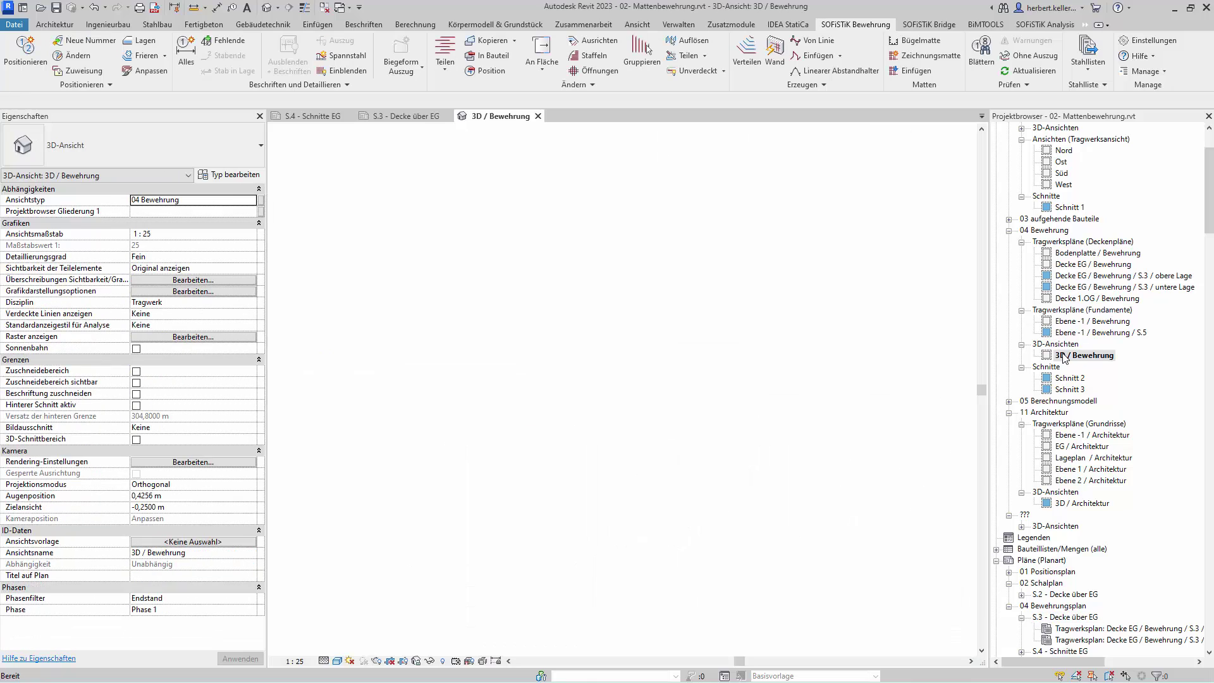
{"action": "scroll", "coordinate": [542, 515], "scroll_direction": "up", "scroll_amount": 1}
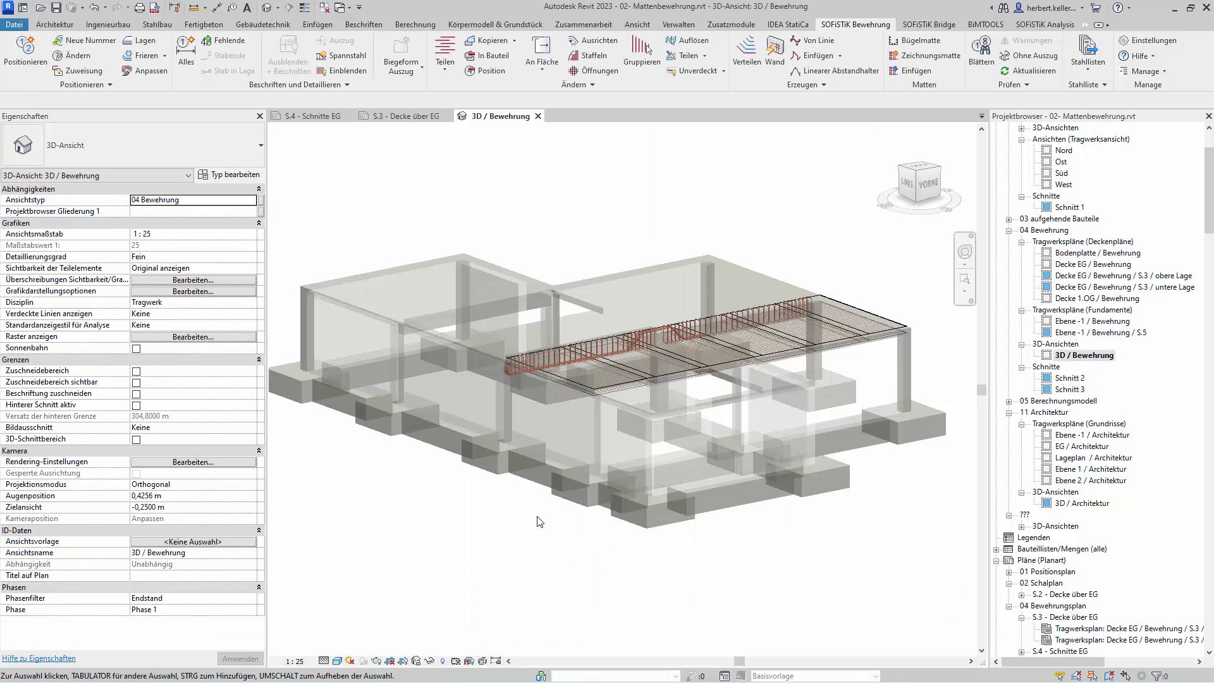
{"action": "scroll", "coordinate": [531, 513], "scroll_direction": "up", "scroll_amount": 2}
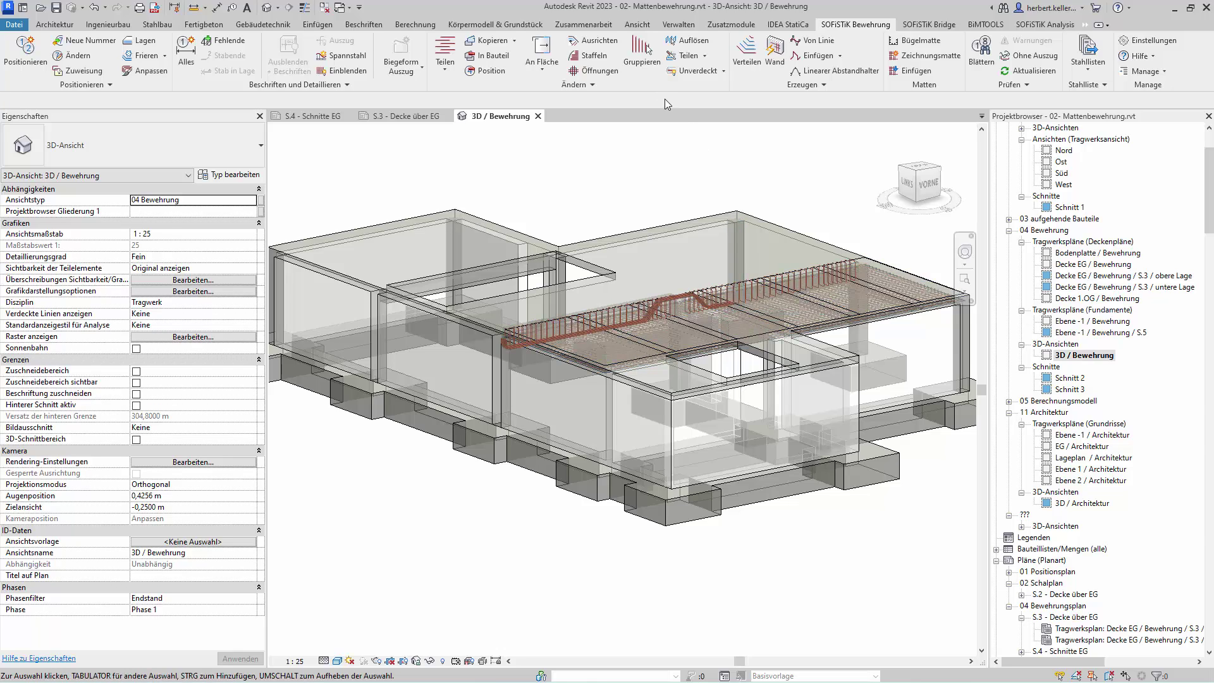
{"action": "left_click", "coordinate": [724, 71]}
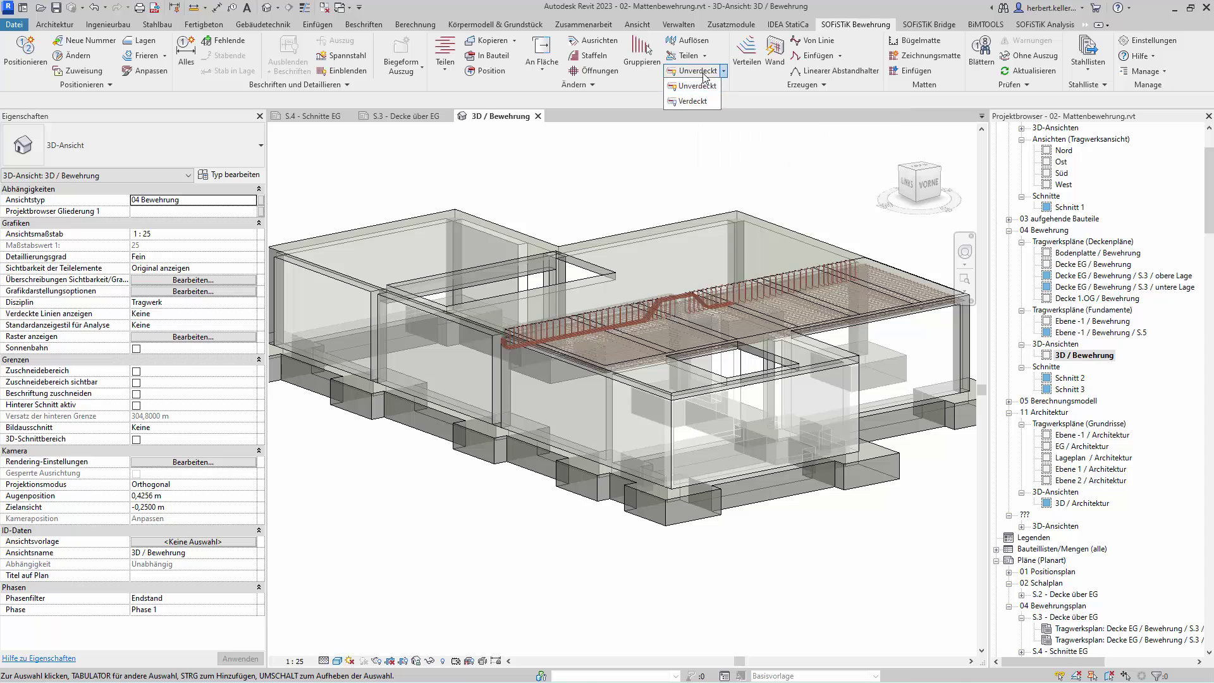
{"action": "left_click", "coordinate": [703, 87]}
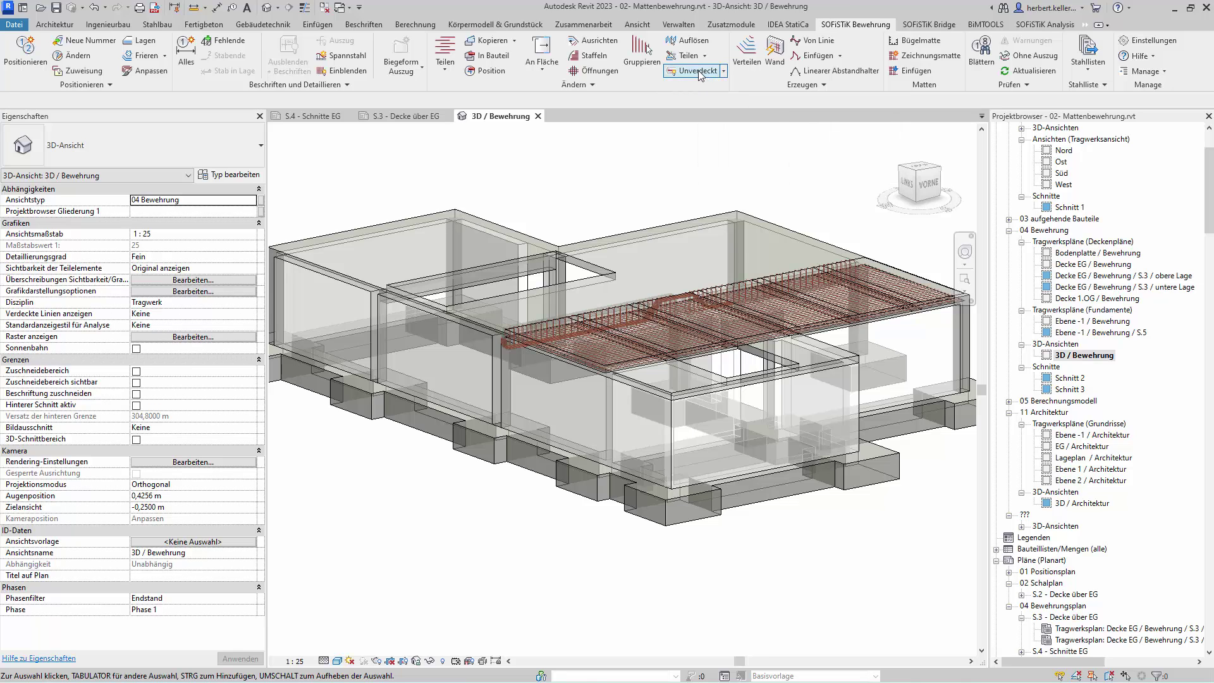
{"action": "middle_click_drag", "start_coordinate": [509, 436], "coordinate": [502, 445], "text": "shift"}
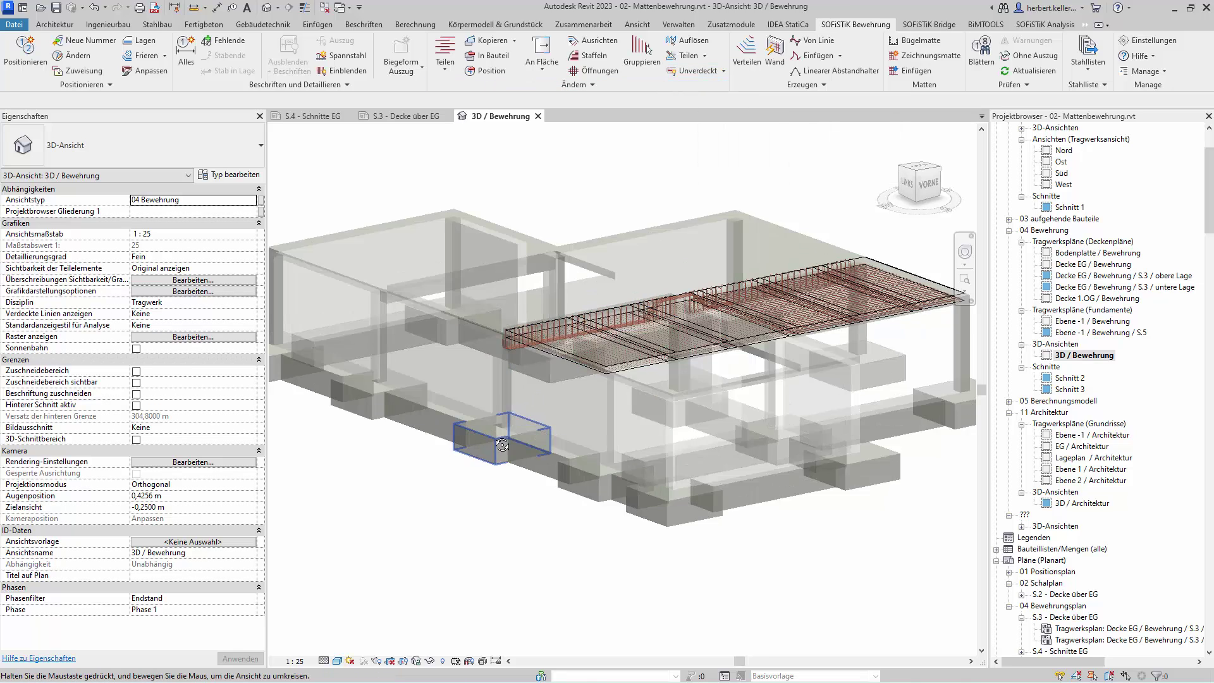
{"action": "scroll", "coordinate": [659, 416], "scroll_direction": "up", "scroll_amount": 5}
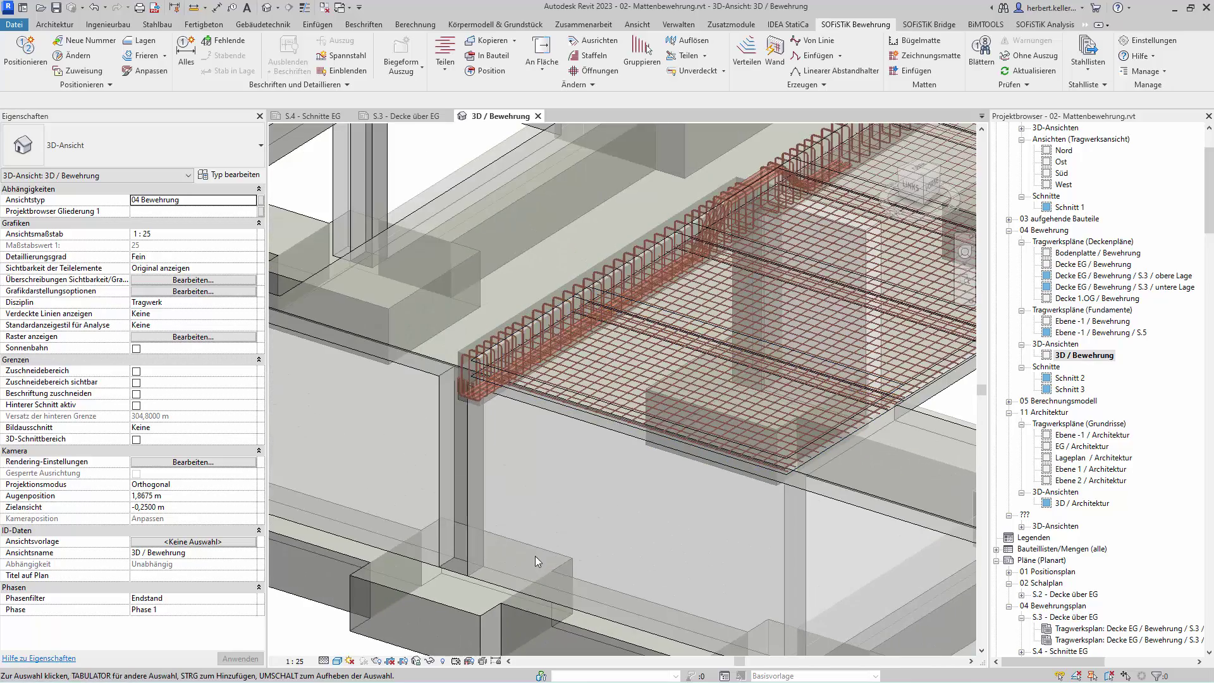
{"action": "mouse_move", "coordinate": [566, 477]}
{"action": "middle_mouse_down", "text": "shift"}
{"action": "mouse_move", "coordinate": [660, 446]}
{"action": "mouse_move", "coordinate": [620, 443]}
{"action": "middle_mouse_up", "text": "shift"}
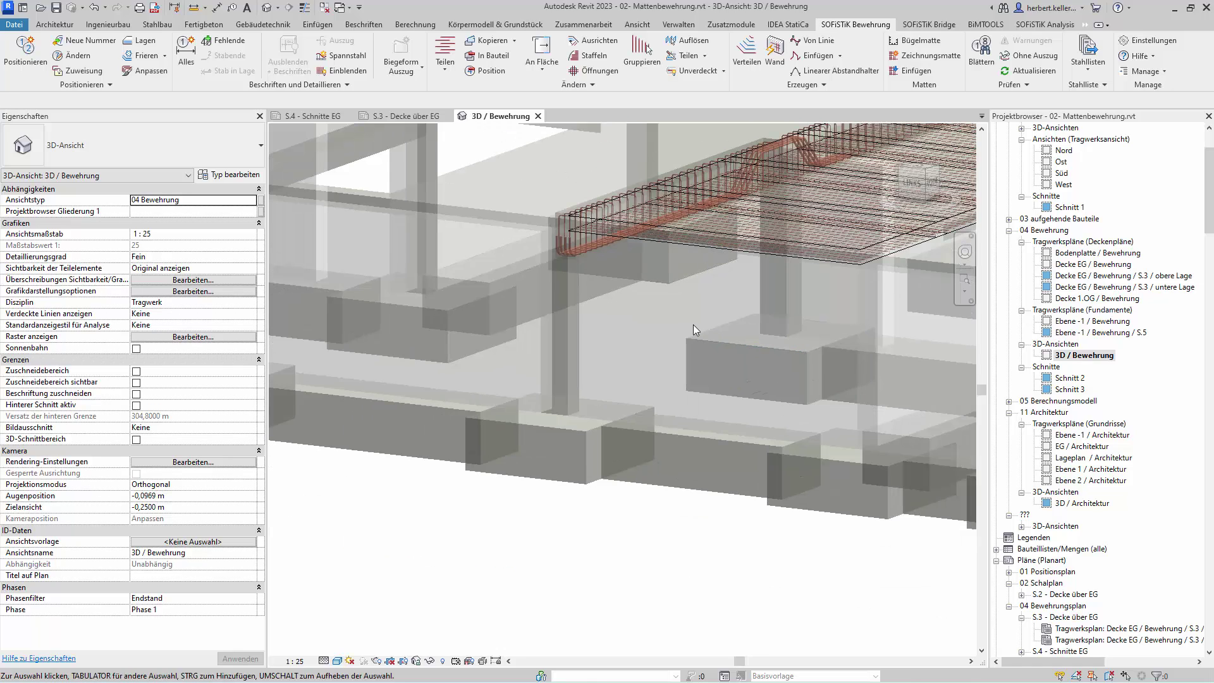
{"action": "middle_click_drag", "start_coordinate": [693, 324], "coordinate": [505, 143], "text": "shift"}
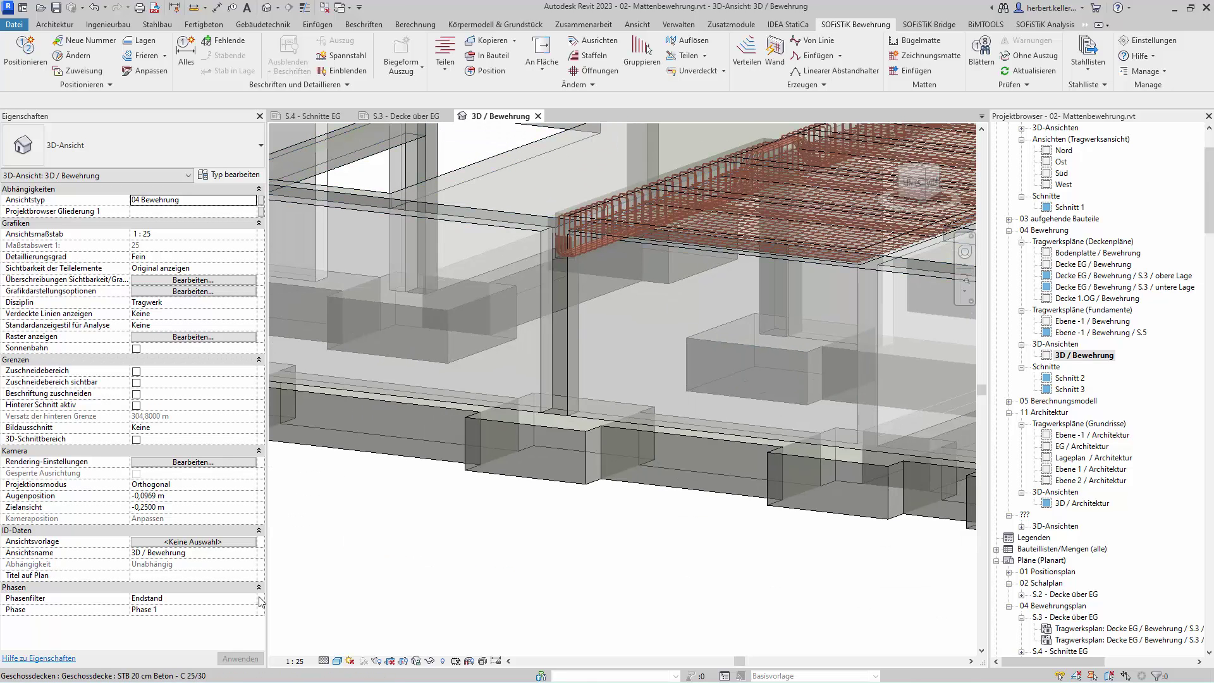
{"action": "scroll", "coordinate": [718, 459], "scroll_direction": "down", "scroll_amount": 3}
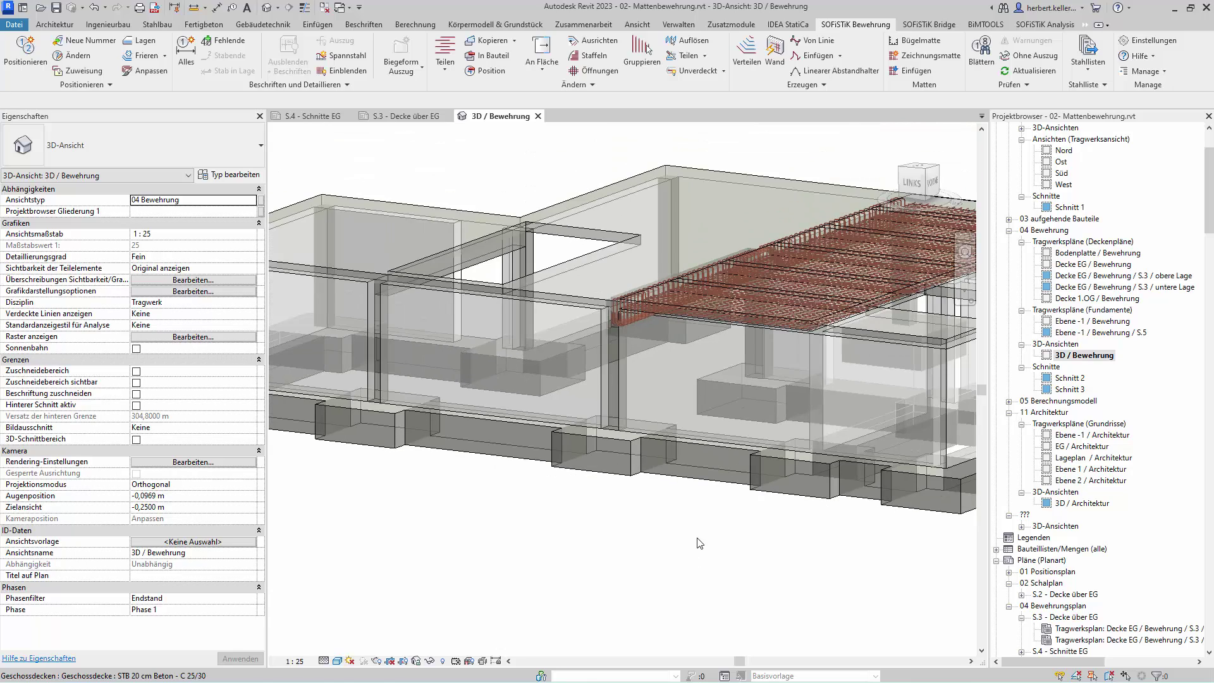
{"action": "mouse_move", "coordinate": [736, 551]}
{"action": "middle_mouse_down", "text": "shift"}
{"action": "mouse_move", "coordinate": [707, 577]}
{"action": "mouse_move", "coordinate": [664, 567]}
{"action": "middle_mouse_up", "text": "shift"}
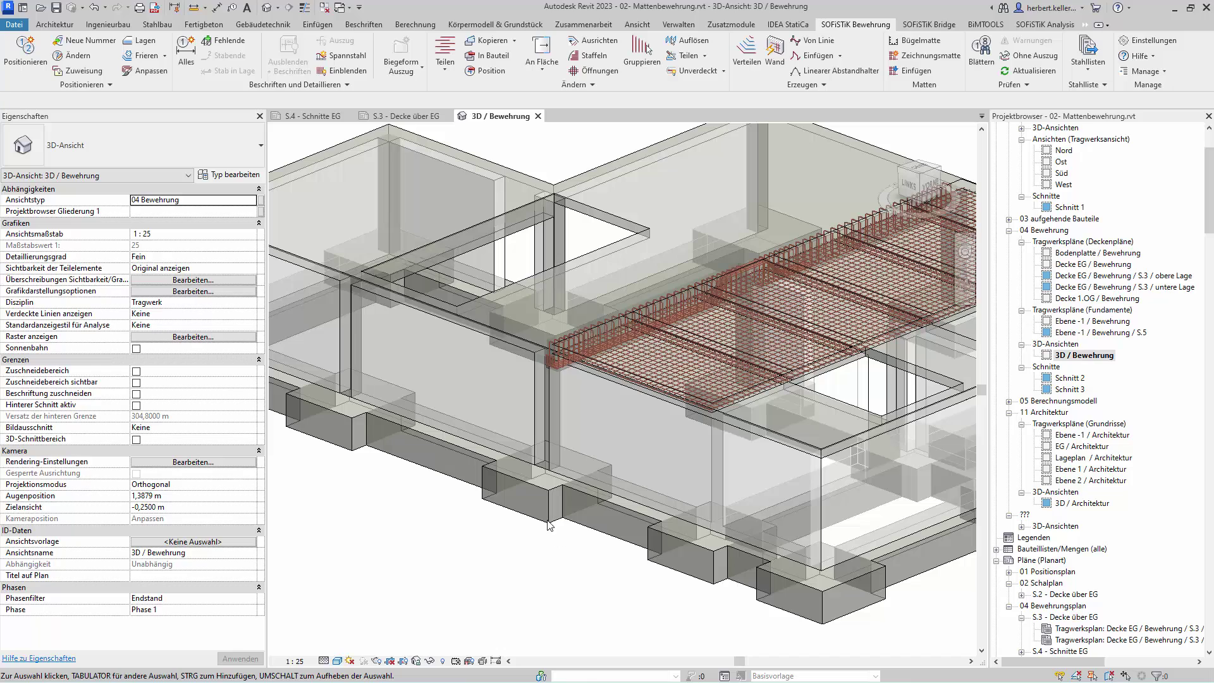